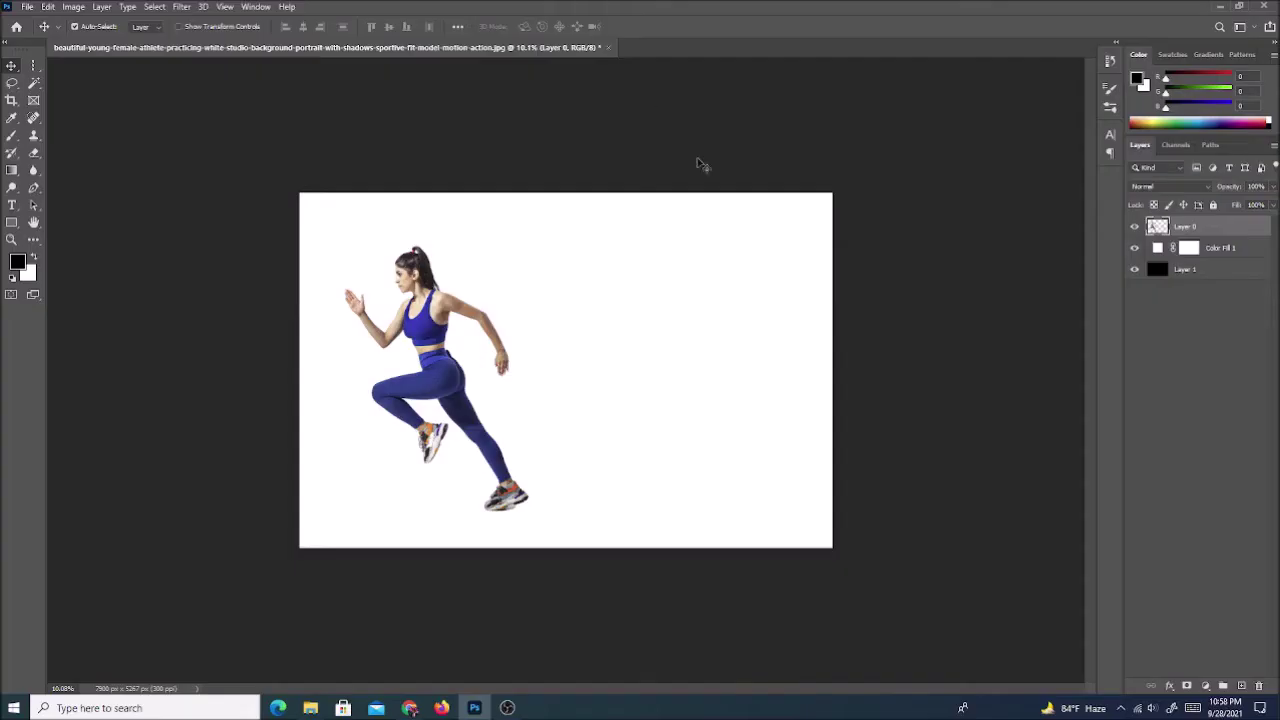
# Step: Copy a one-pixel column through the runner's torso onto its own layer
pyautogui.click(33, 64)
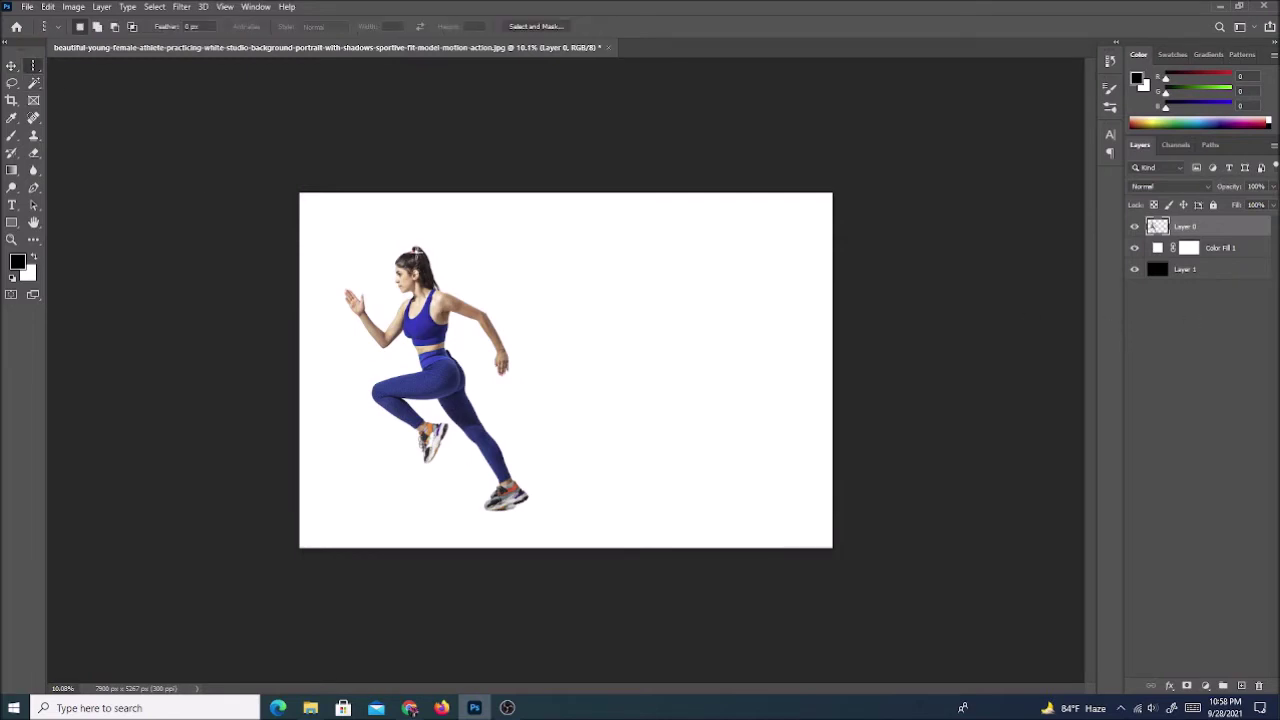
pyautogui.hotkey('ctrl', '-')
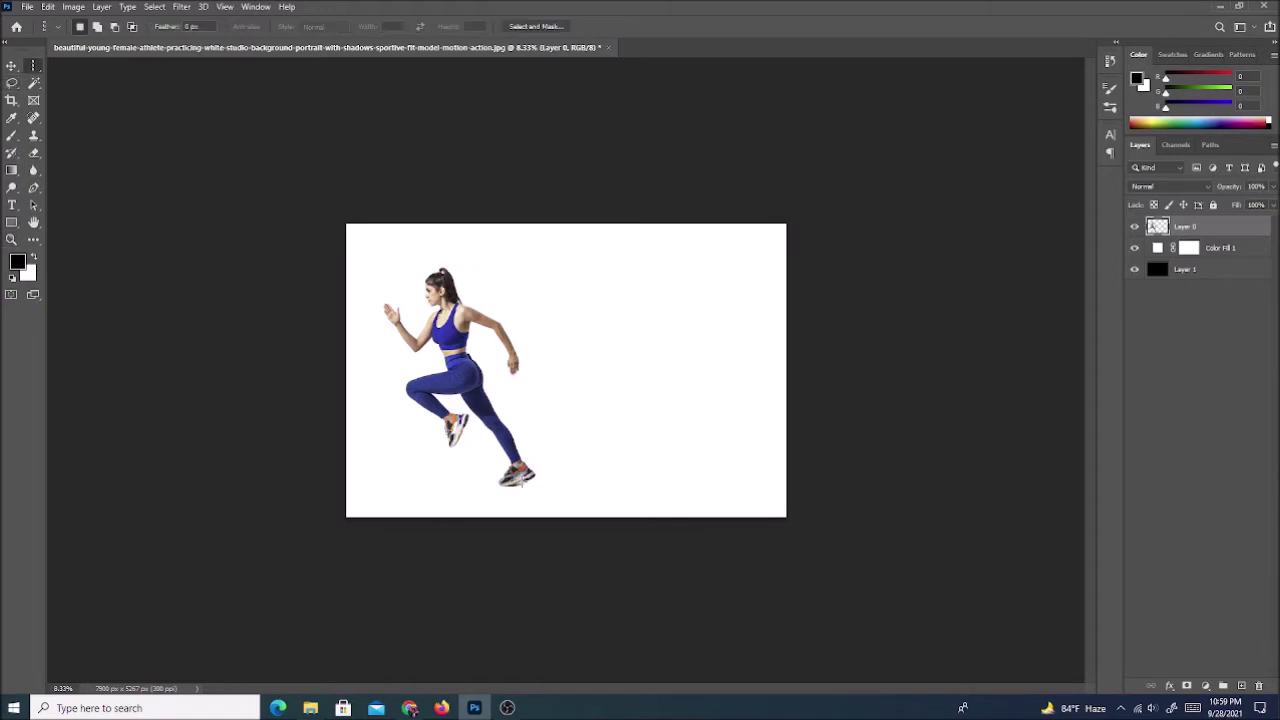
pyautogui.moveTo(523, 460); pyautogui.dragTo(465, 461)
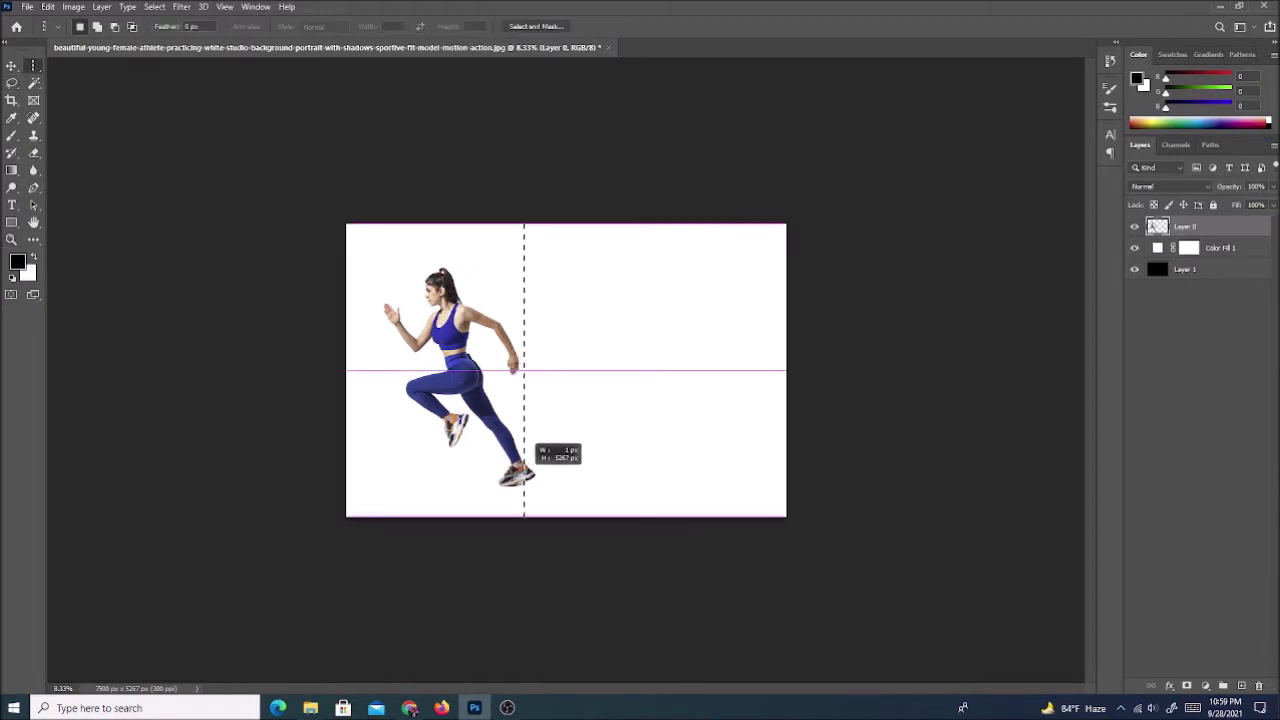
pyautogui.moveTo(465, 461); pyautogui.dragTo(467, 461)
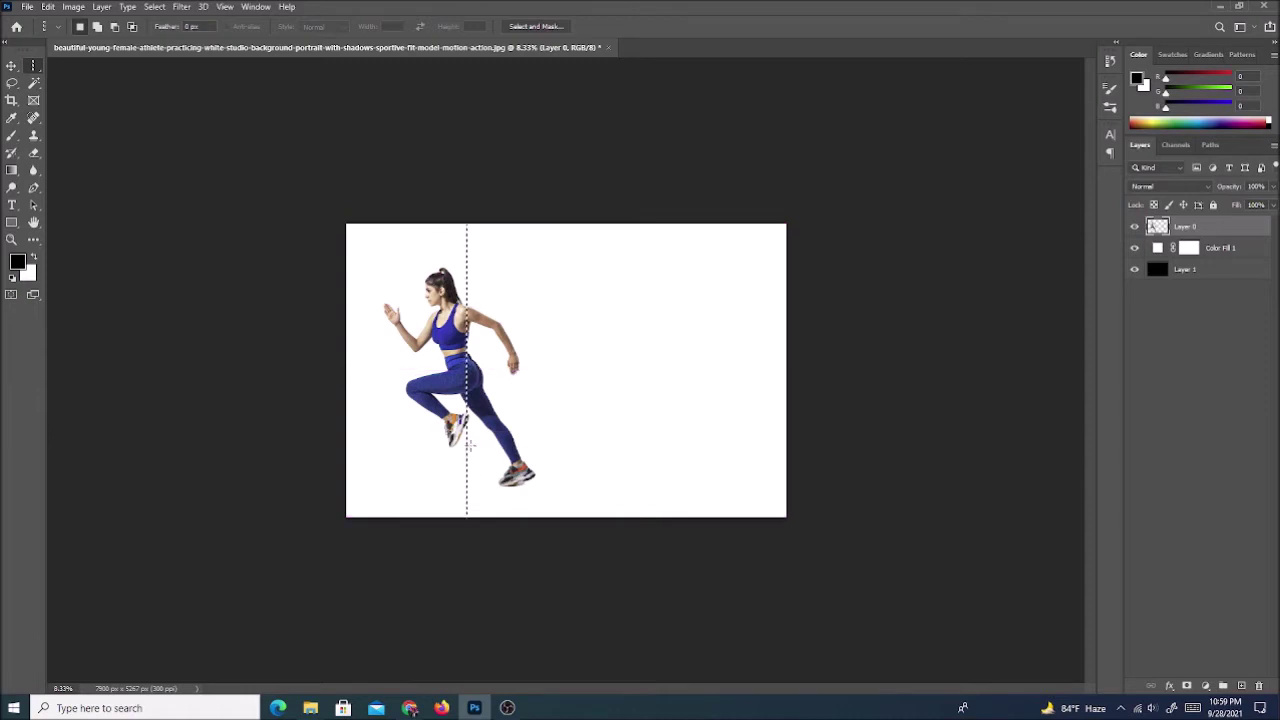
pyautogui.hotkey('ctrl', 'j')
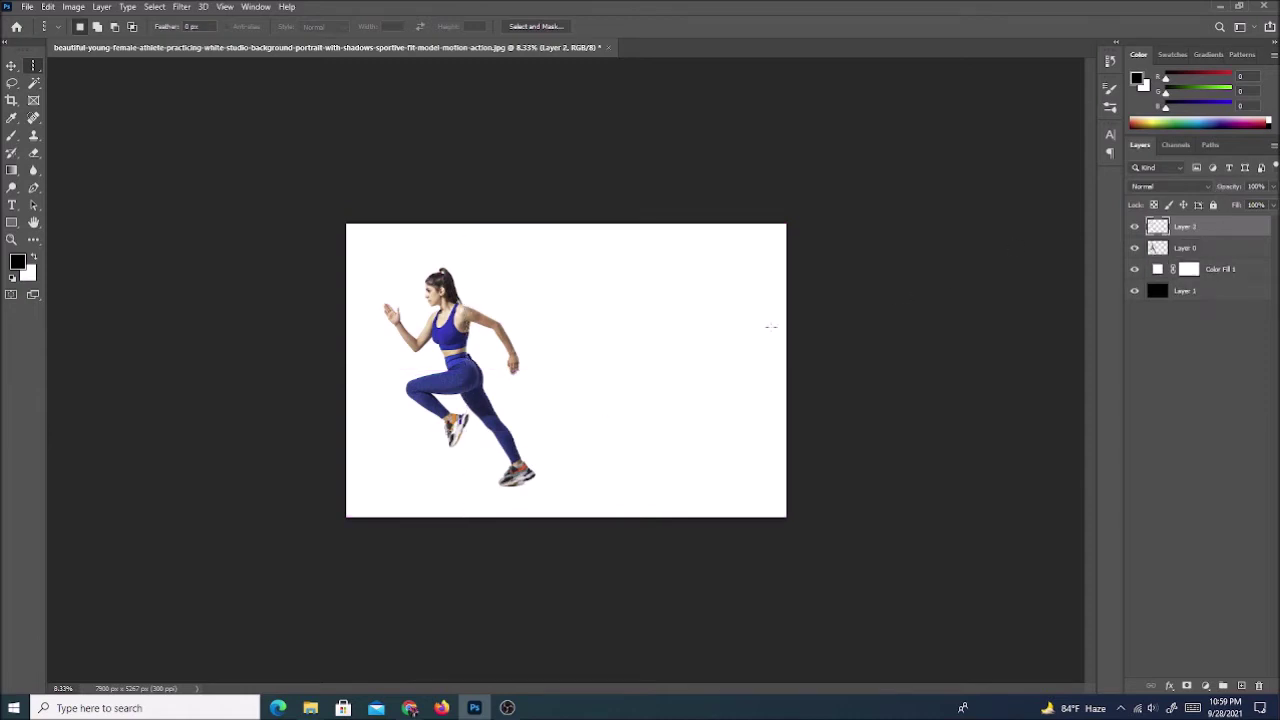
# Step: Stretch the copied column to the right canvas edge and move Layer 2 below Layer 0
pyautogui.click(11, 65)
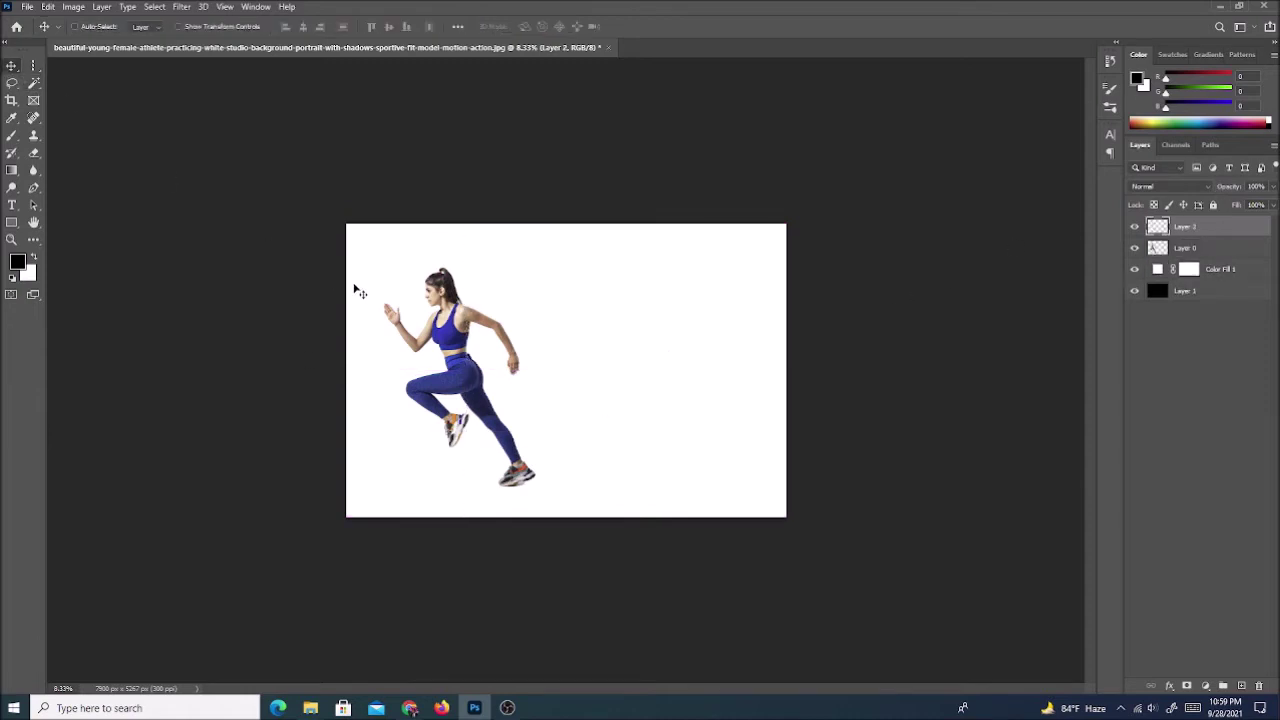
pyautogui.hotkey('ctrl', 't')
pyautogui.moveTo(467, 372); pyautogui.dragTo(800, 368)
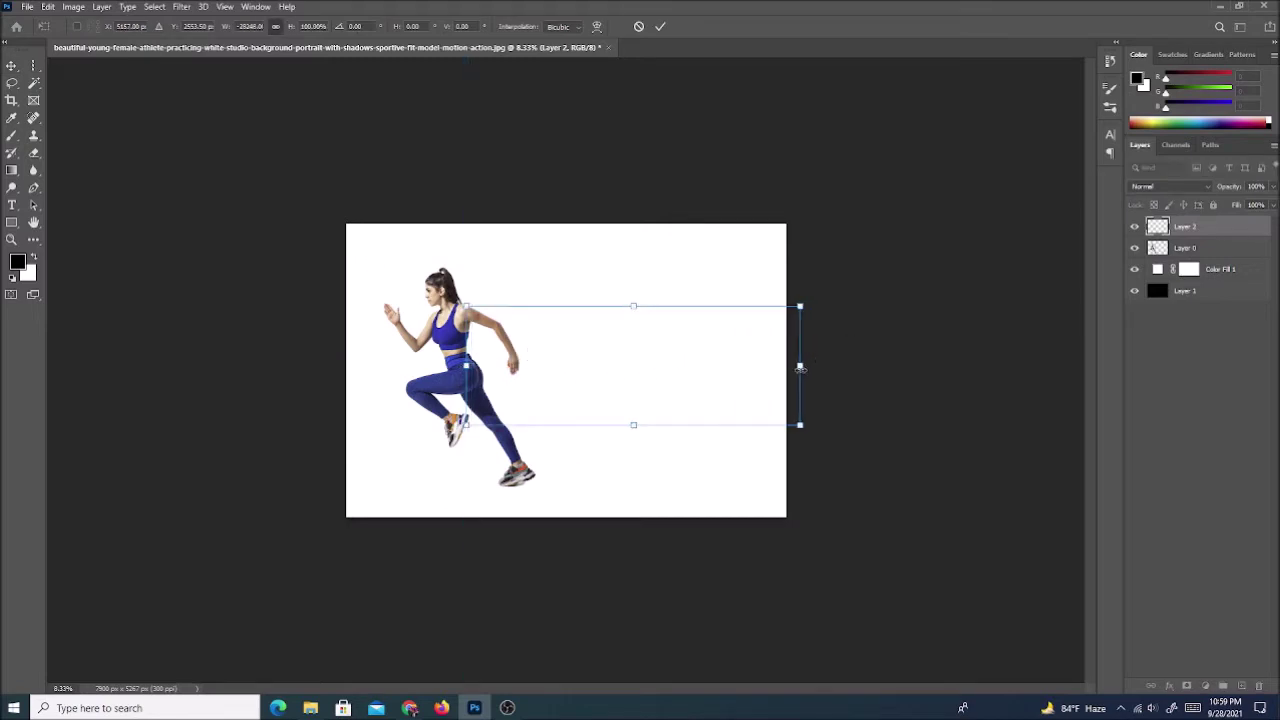
pyautogui.click(660, 26)
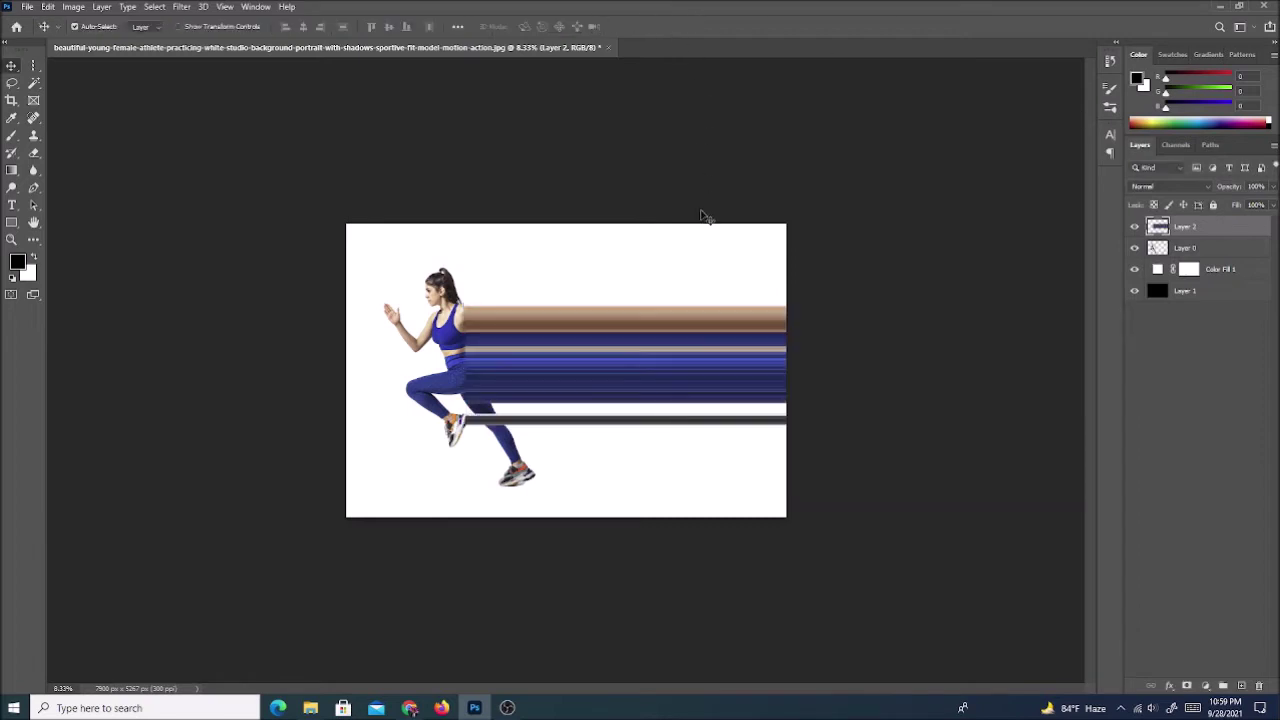
pyautogui.moveTo(1201, 227); pyautogui.dragTo(1189, 252)
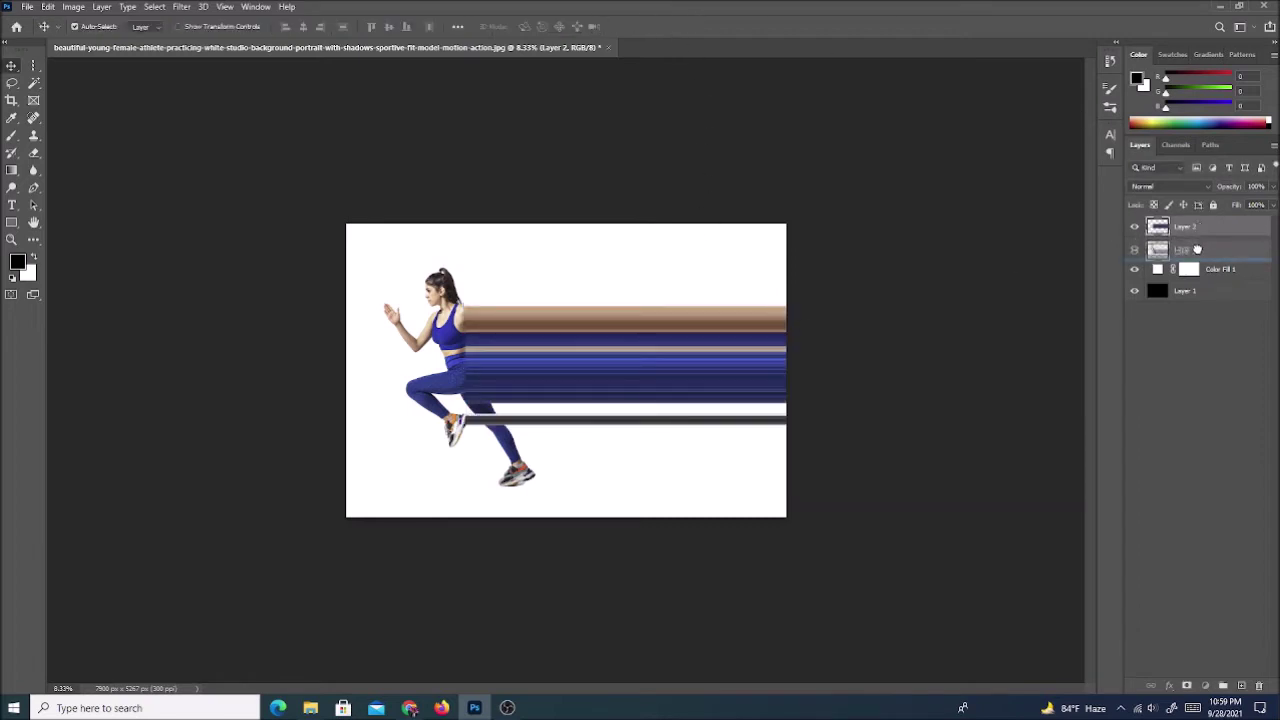
pyautogui.moveTo(1189, 252); pyautogui.dragTo(1187, 256)
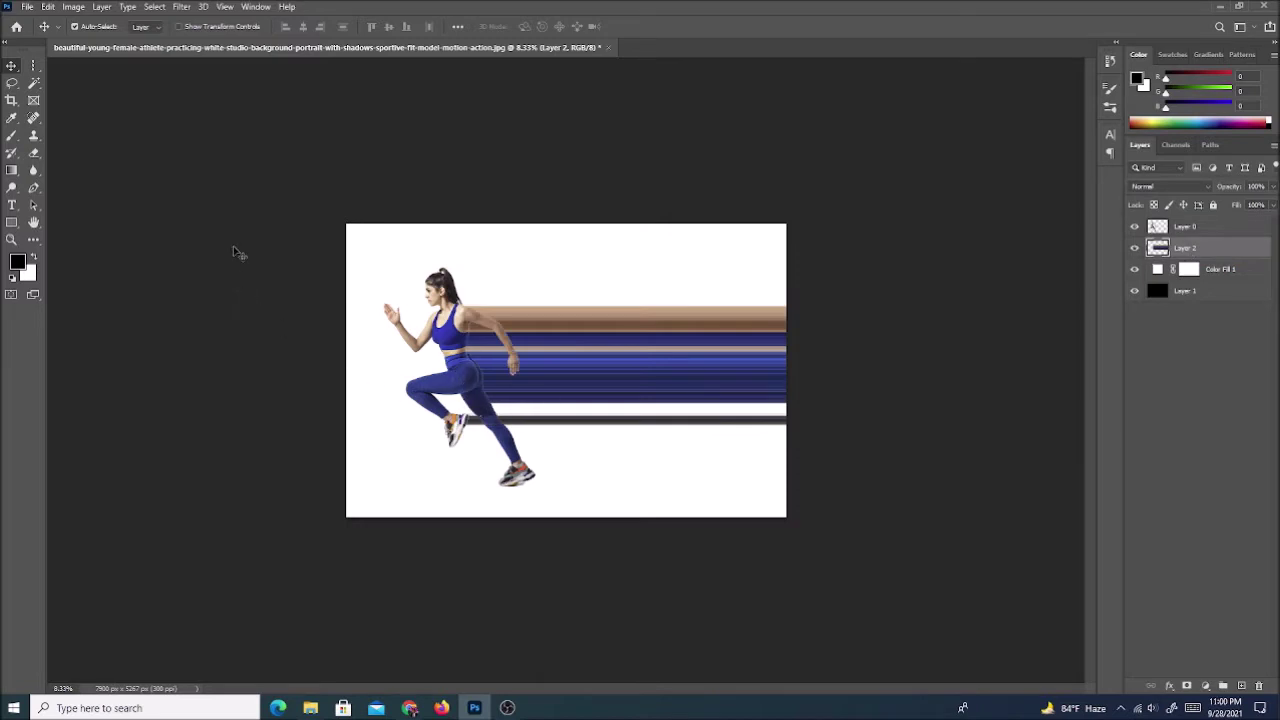
# Step: Copy a one-pixel column through the runner's arm onto Layer 3 and stretch it to the right edge
pyautogui.click(33, 66)
pyautogui.click(490, 411)
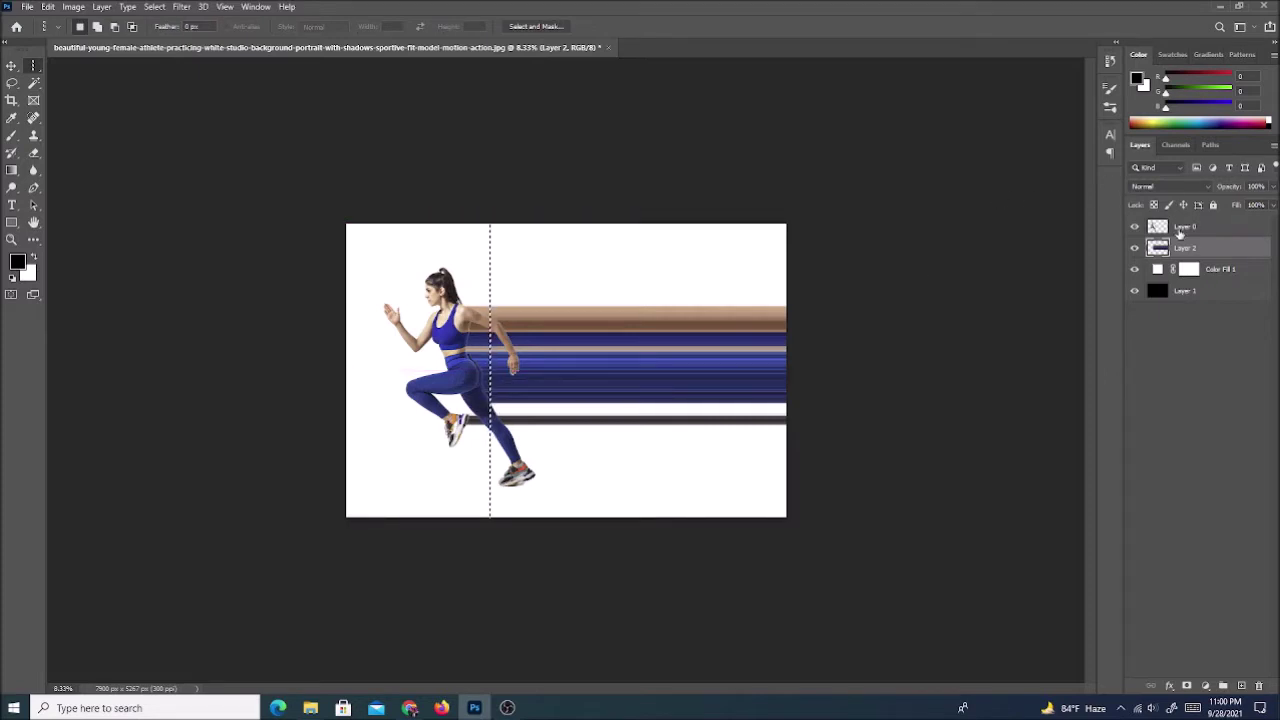
pyautogui.click(1177, 229)
pyautogui.hotkey('ctrl', 'j')
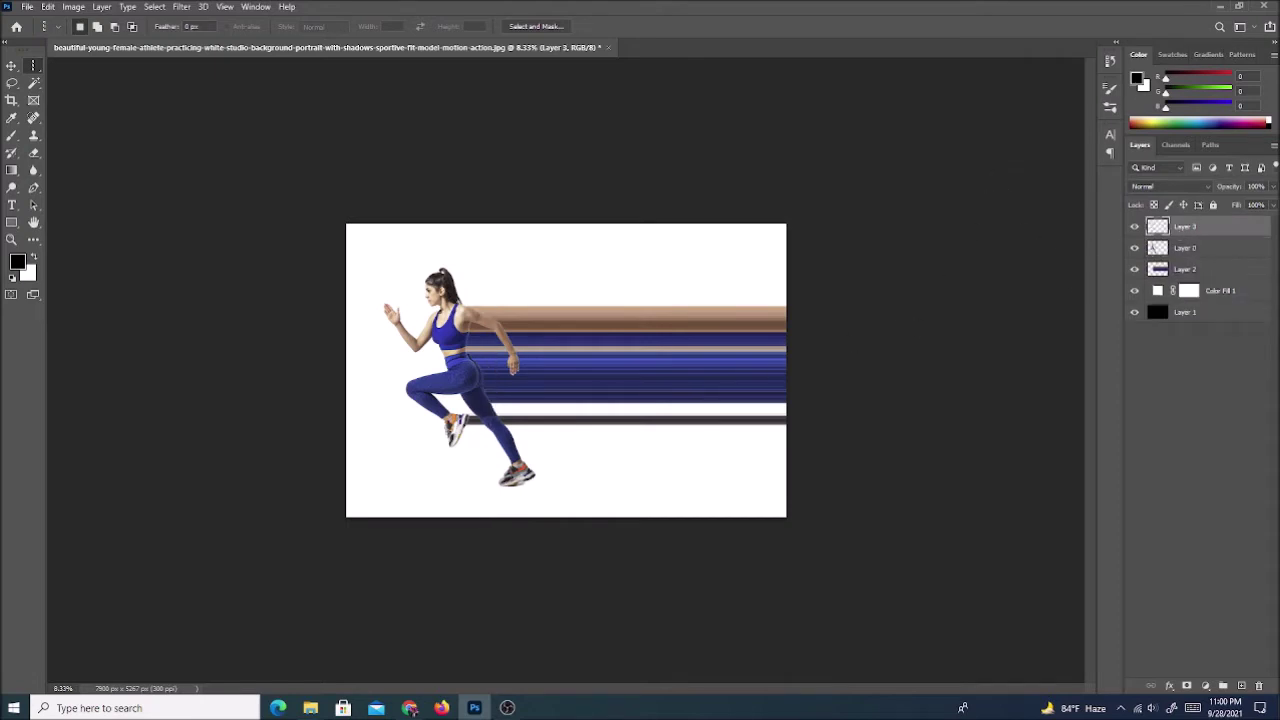
pyautogui.hotkey('ctrl', 't')
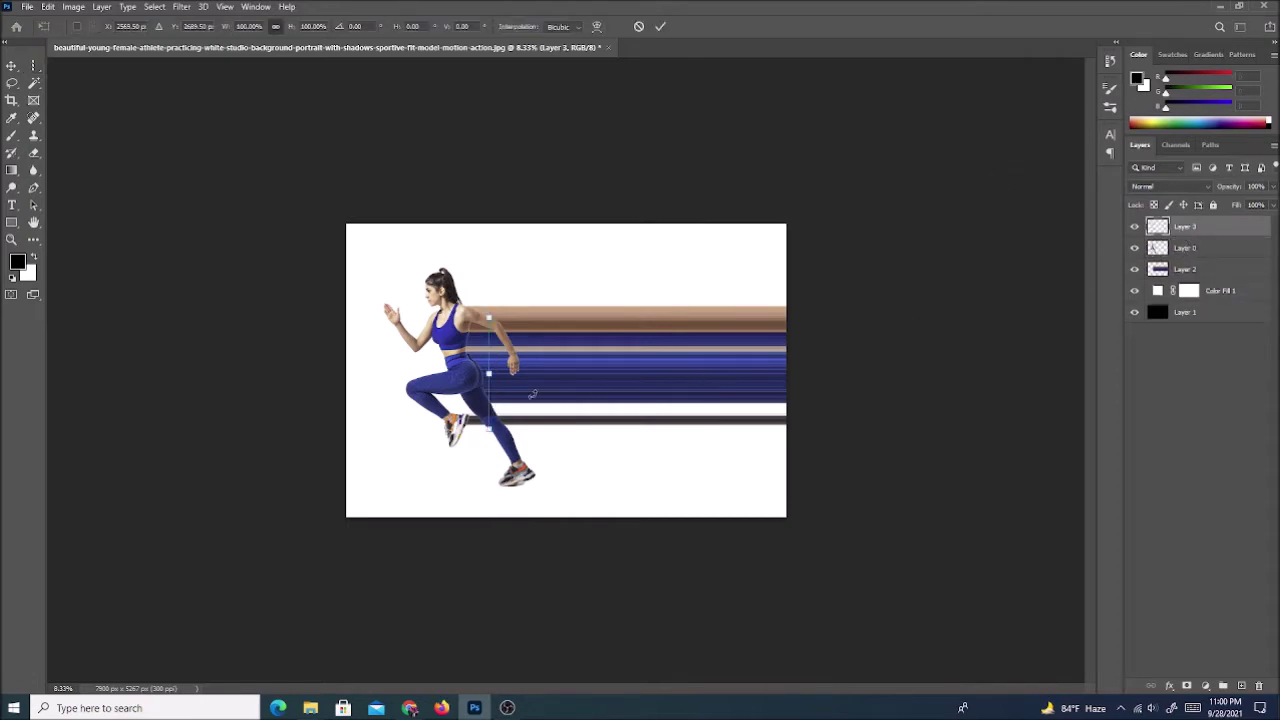
pyautogui.moveTo(489, 374)
pyautogui.mouseDown()
pyautogui.moveTo(797, 397)
pyautogui.moveTo(790, 364)
pyautogui.mouseUp()
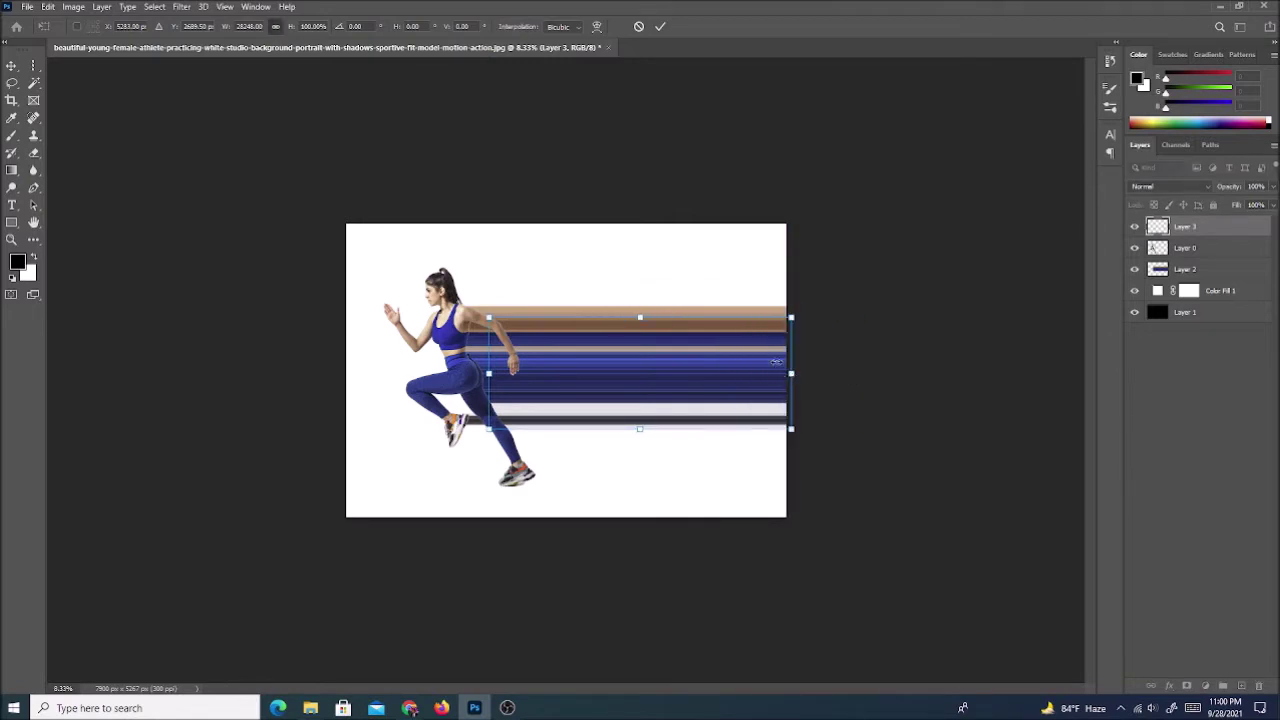
pyautogui.click(660, 26)
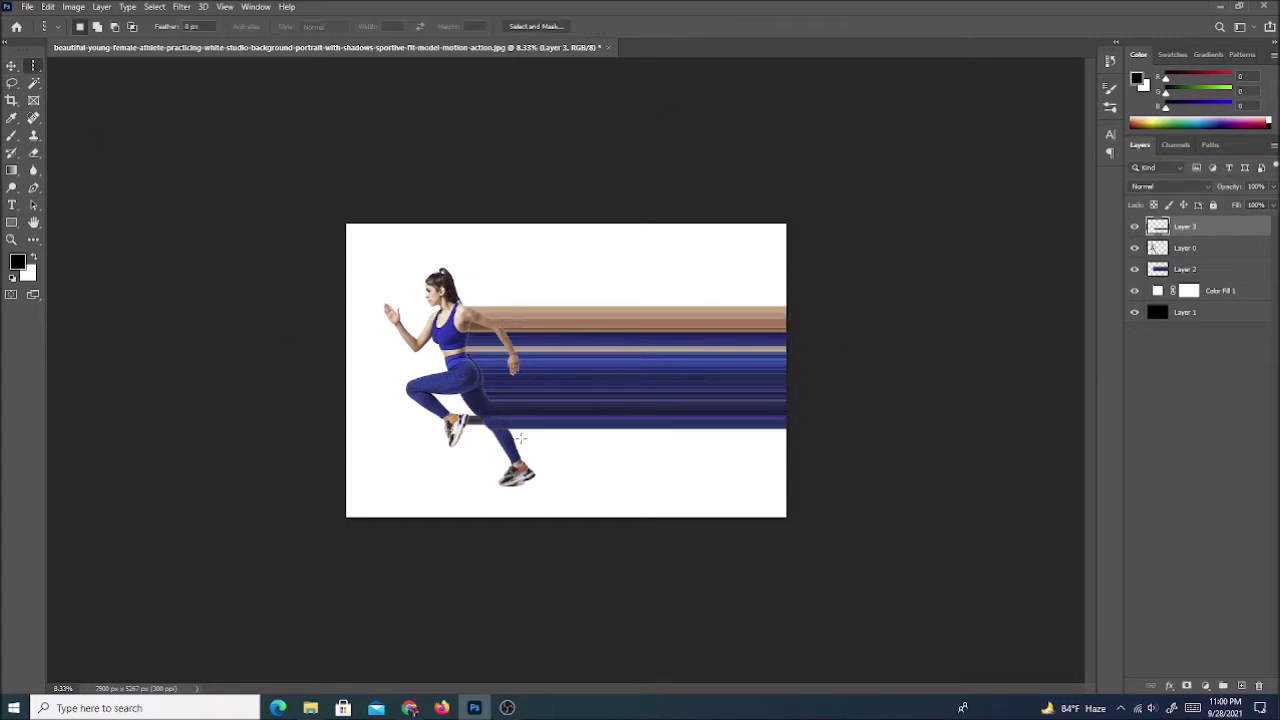
pyautogui.moveTo(510, 428); pyautogui.dragTo(510, 430)
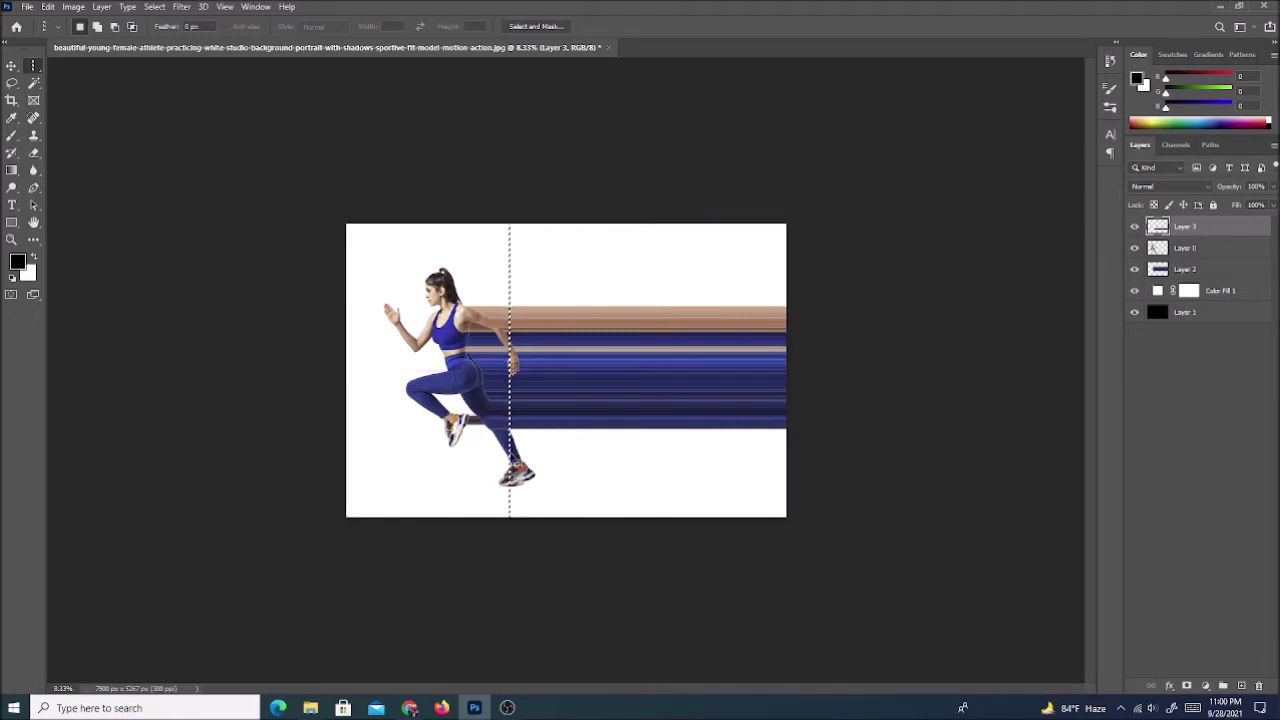
# Step: Copy the hand column onto Layer 4, stretch it to the right edge, and shift it into place
pyautogui.click(1185, 248)
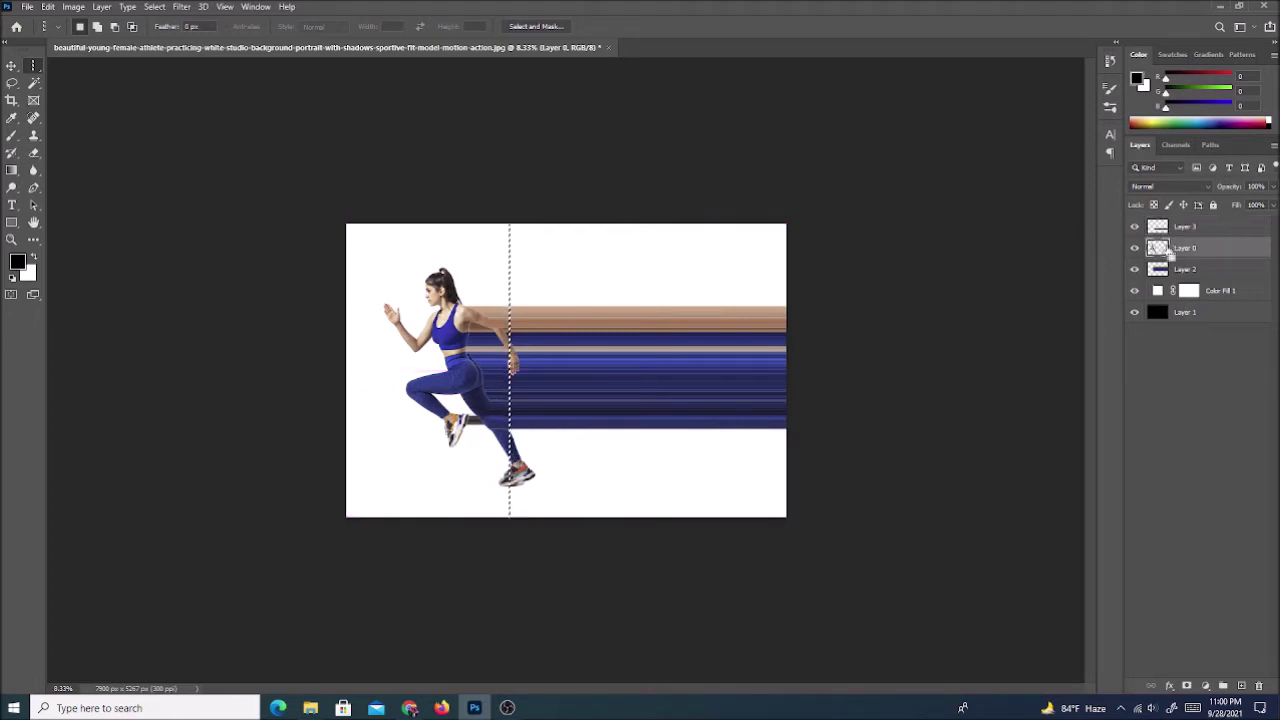
pyautogui.hotkey('ctrl', 'j')
pyautogui.click(11, 65)
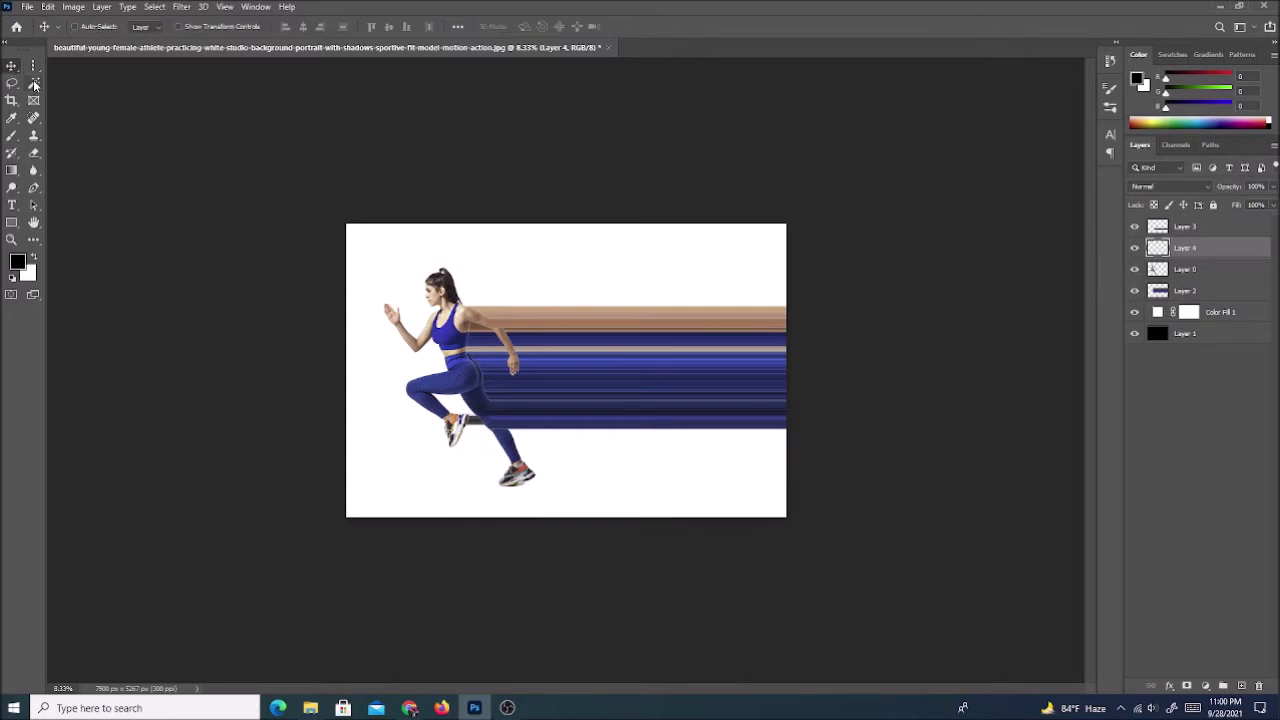
pyautogui.hotkey('ctrl', 't')
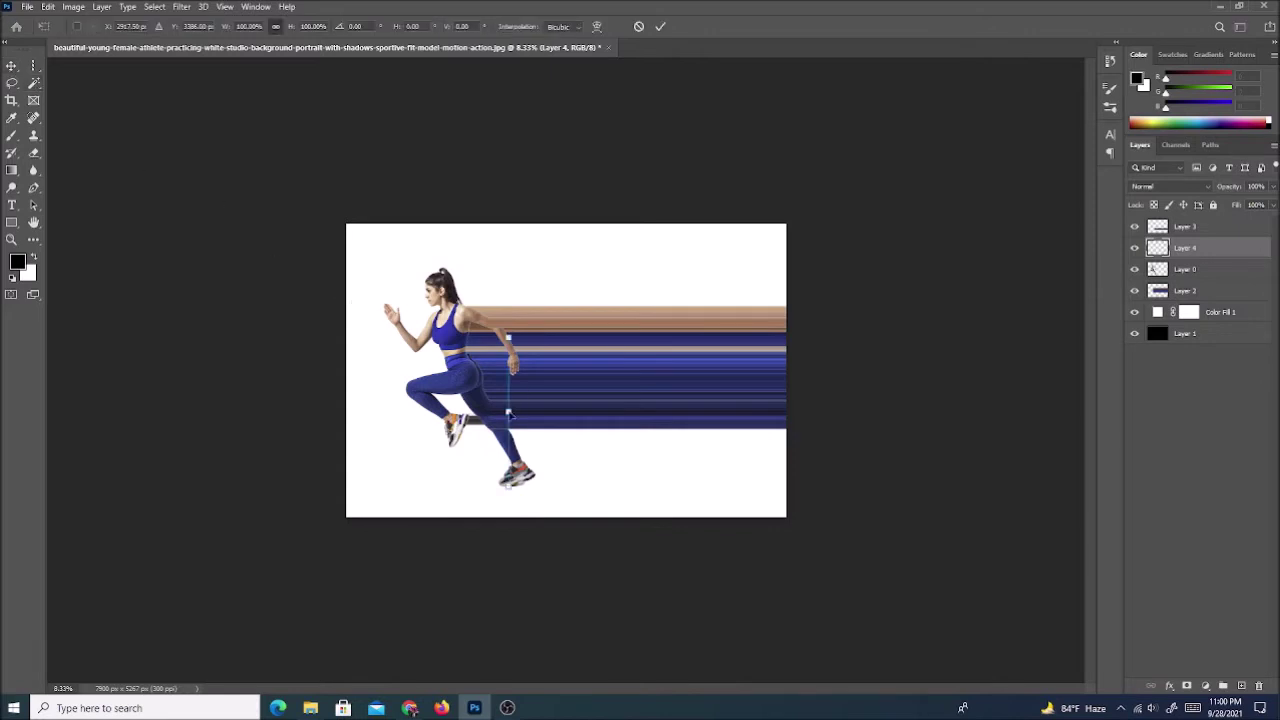
pyautogui.moveTo(508, 412); pyautogui.dragTo(797, 401)
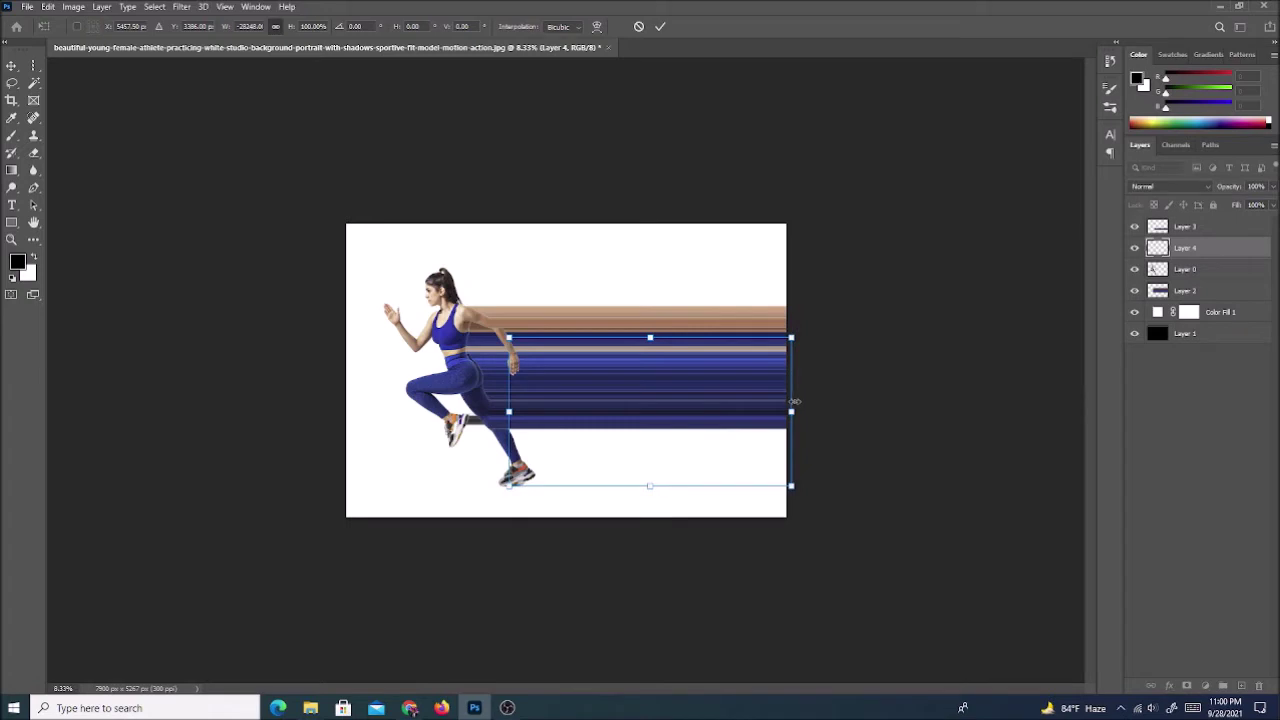
pyautogui.click(656, 27)
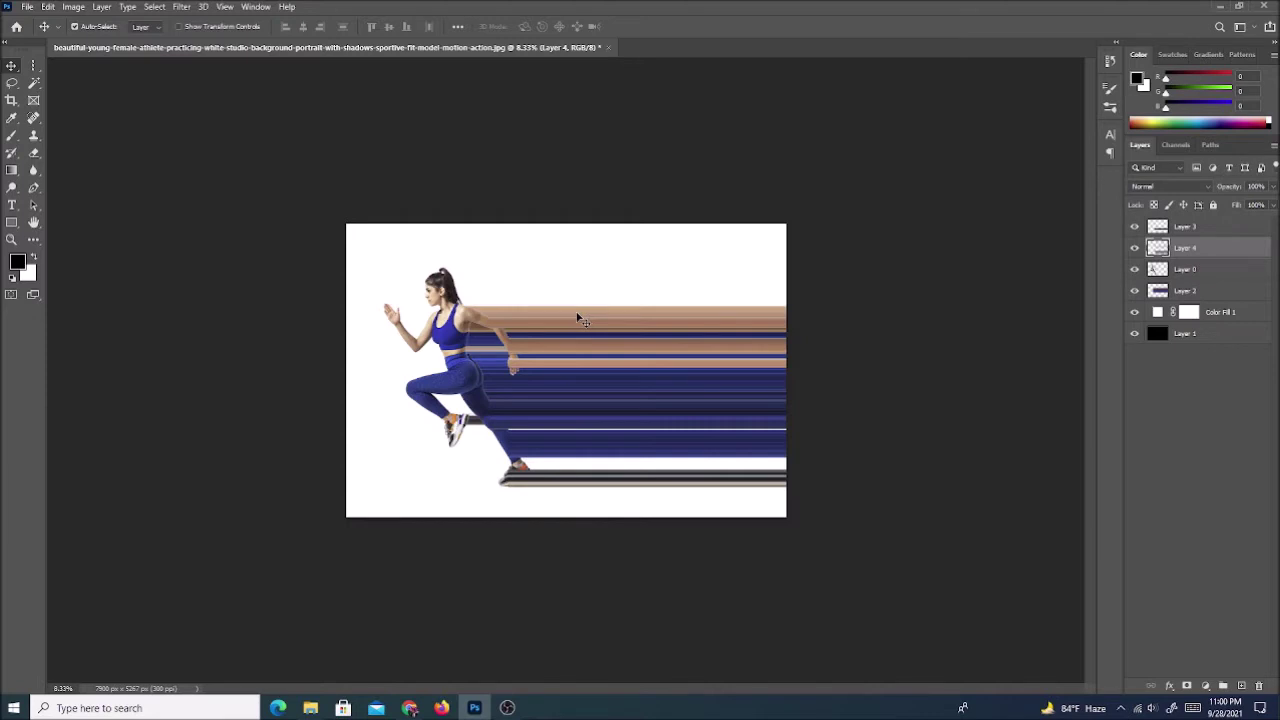
pyautogui.moveTo(600, 423); pyautogui.dragTo(488, 317)
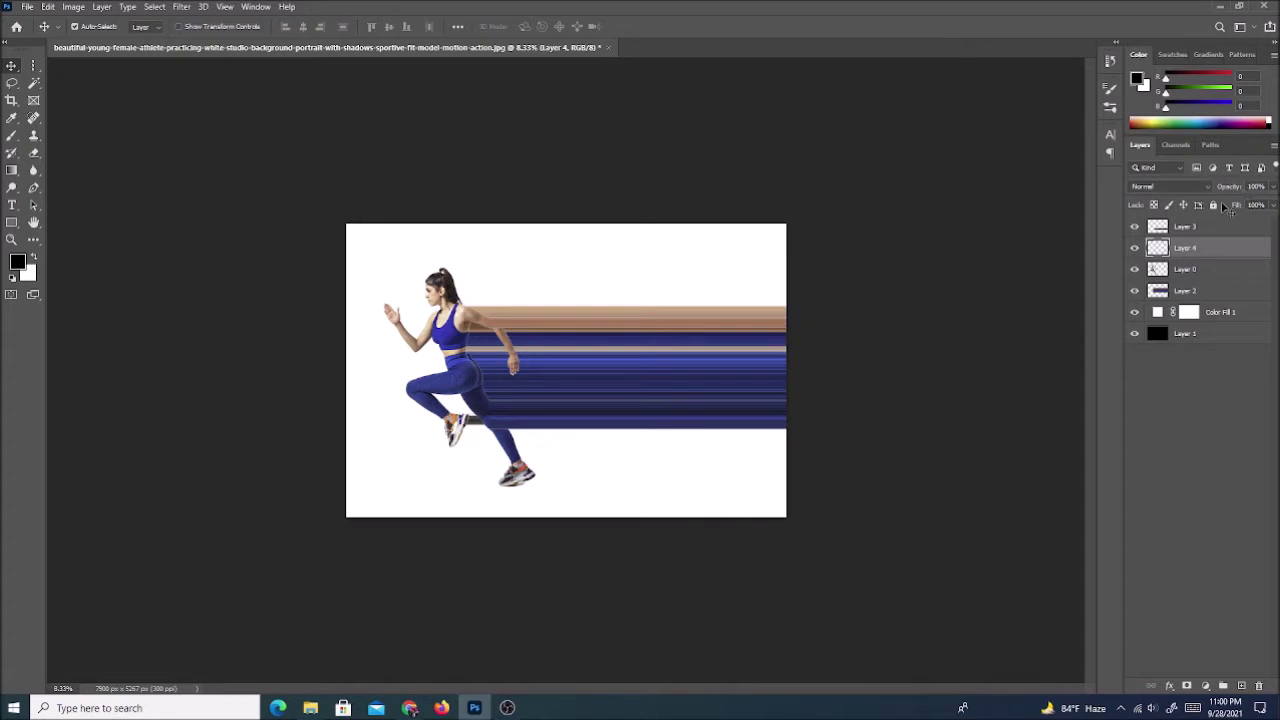
pyautogui.click(1205, 272)
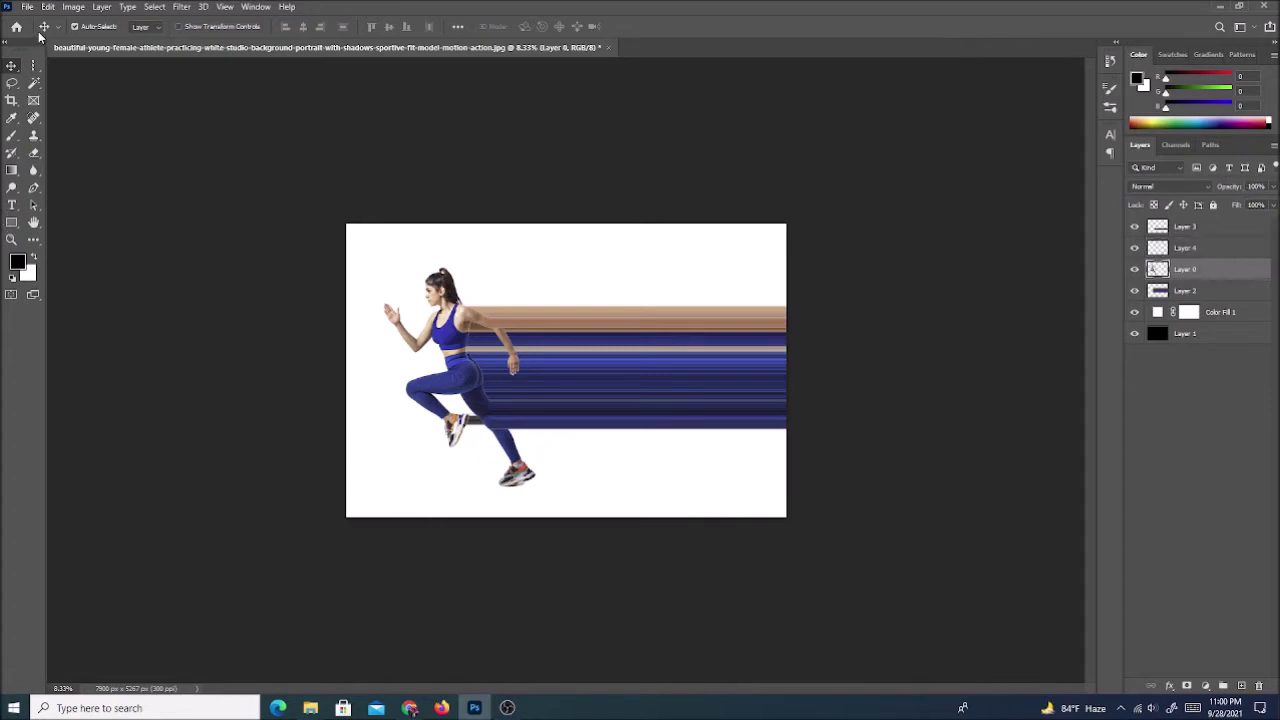
# Step: Copy a one-pixel column through the front shoe onto Layer 5 and stretch it to the right edge
pyautogui.click(34, 65)
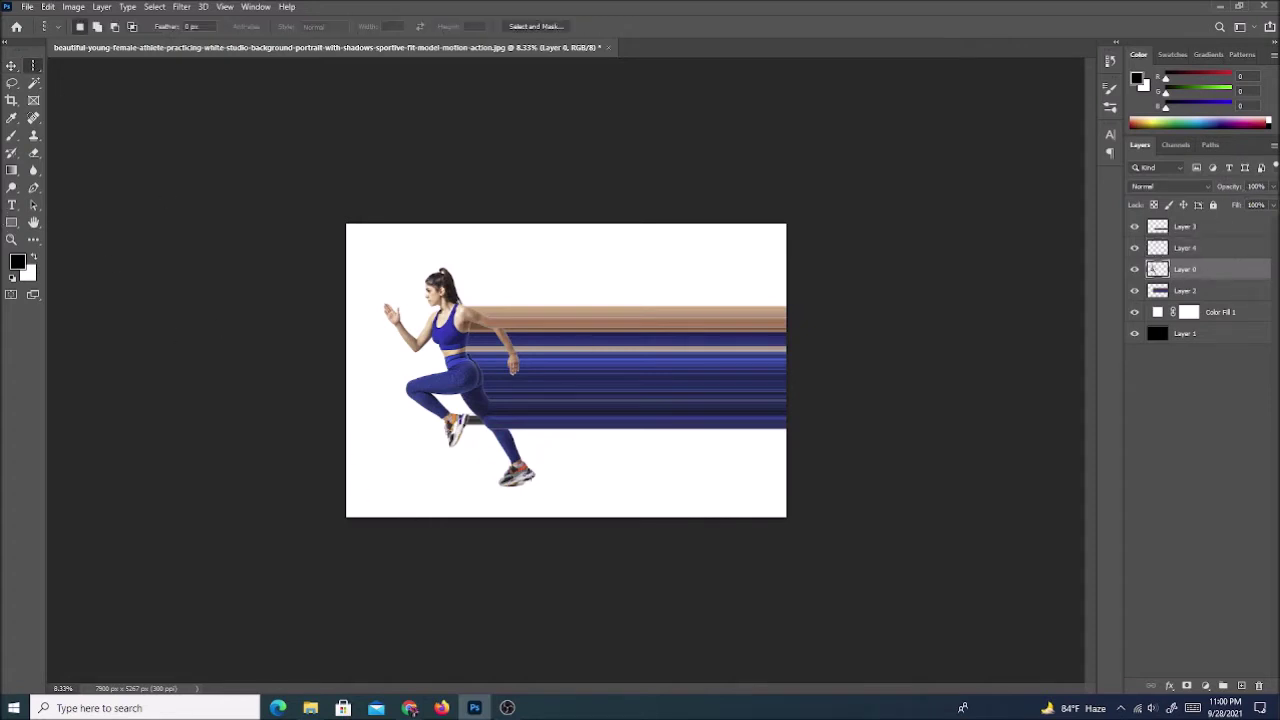
pyautogui.moveTo(531, 215); pyautogui.dragTo(800, 525)
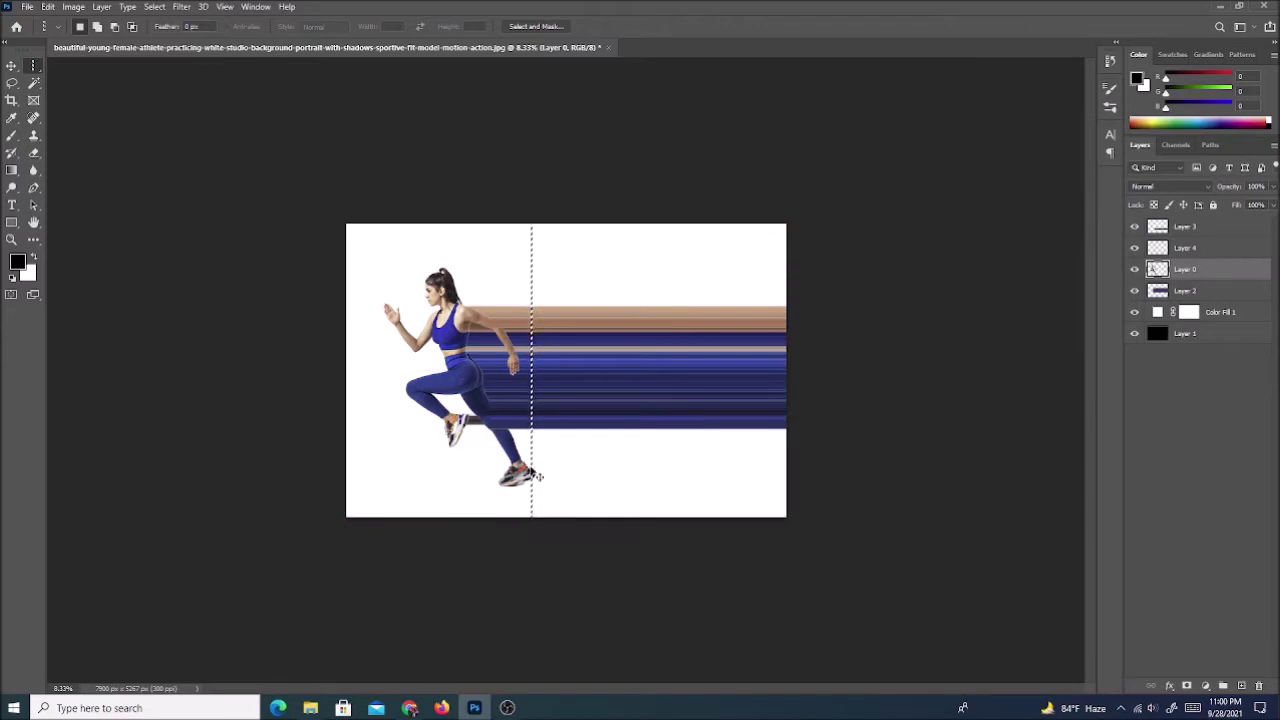
pyautogui.hotkey('ctrl', 'j')
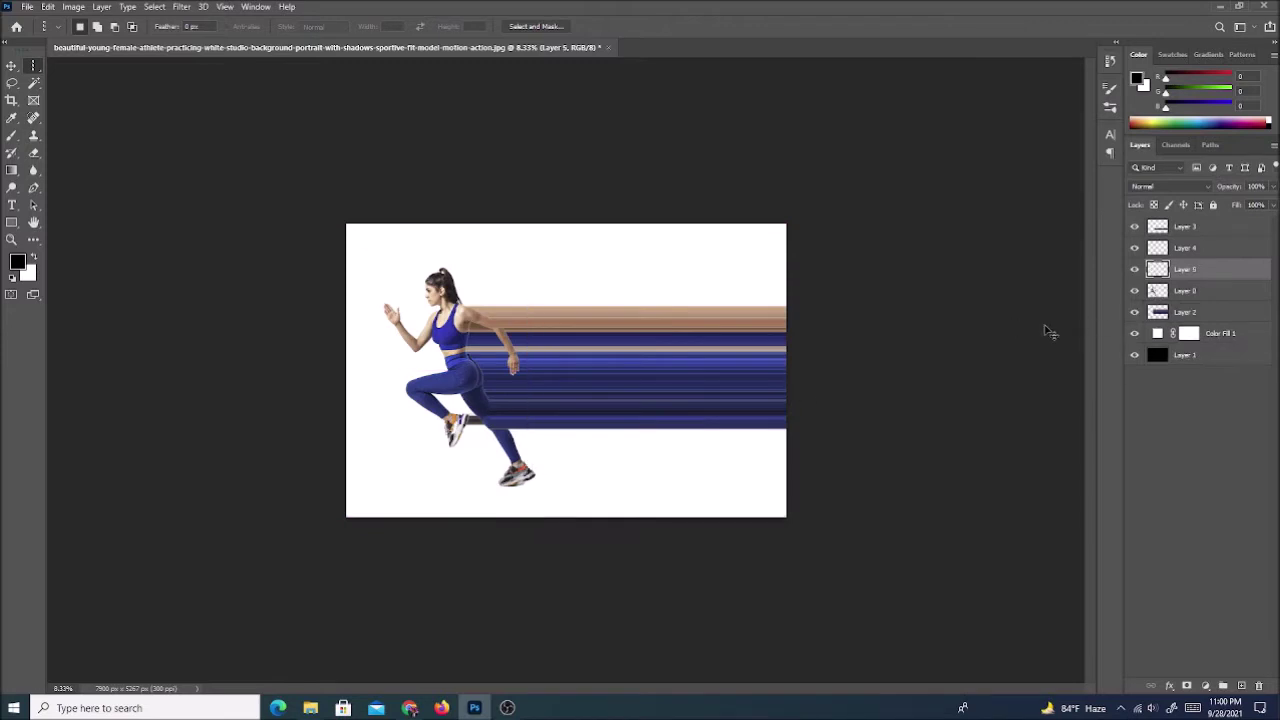
pyautogui.hotkey('ctrl', 't')
pyautogui.moveTo(531, 475); pyautogui.dragTo(790, 473)
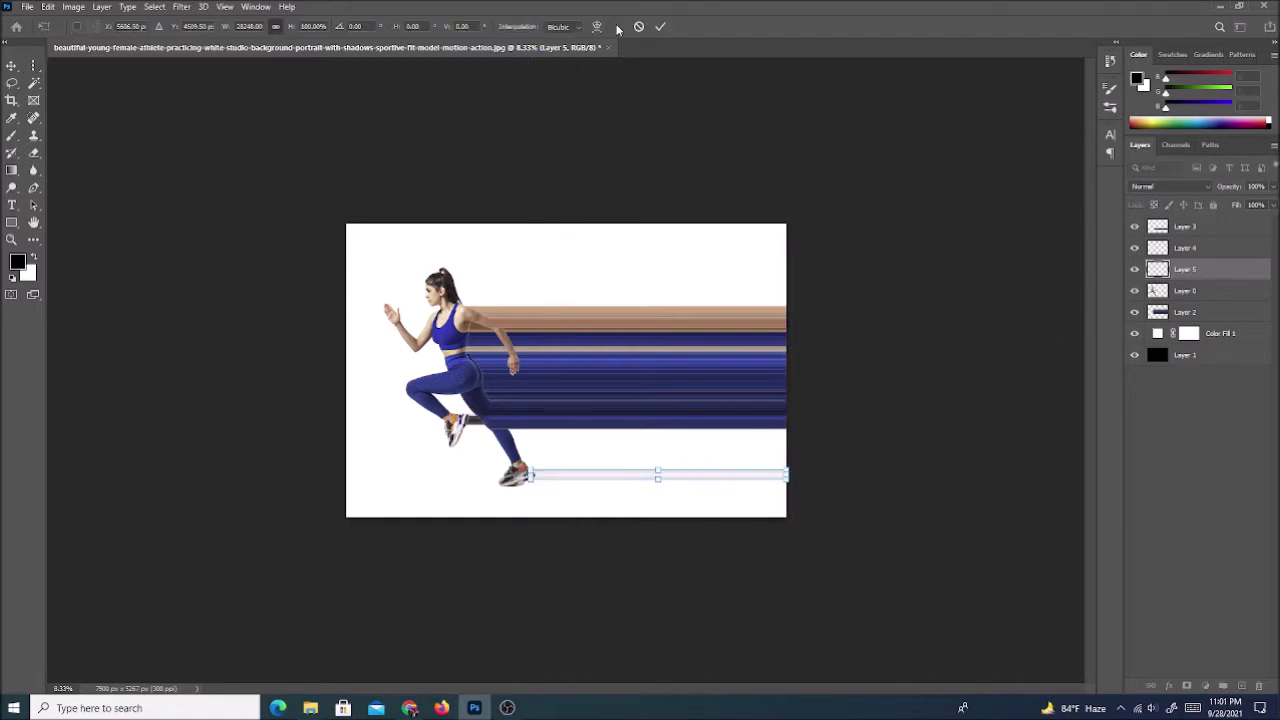
pyautogui.click(661, 27)
pyautogui.press('m')
pyautogui.hotkey('ctrl', 'z')
pyautogui.scroll(5, 493, 482)
# Step: Select a one-pixel column near the back shoe on the woman's layer and fit the canvas on screen
pyautogui.moveTo(534, 527); pyautogui.dragTo(508, 324)
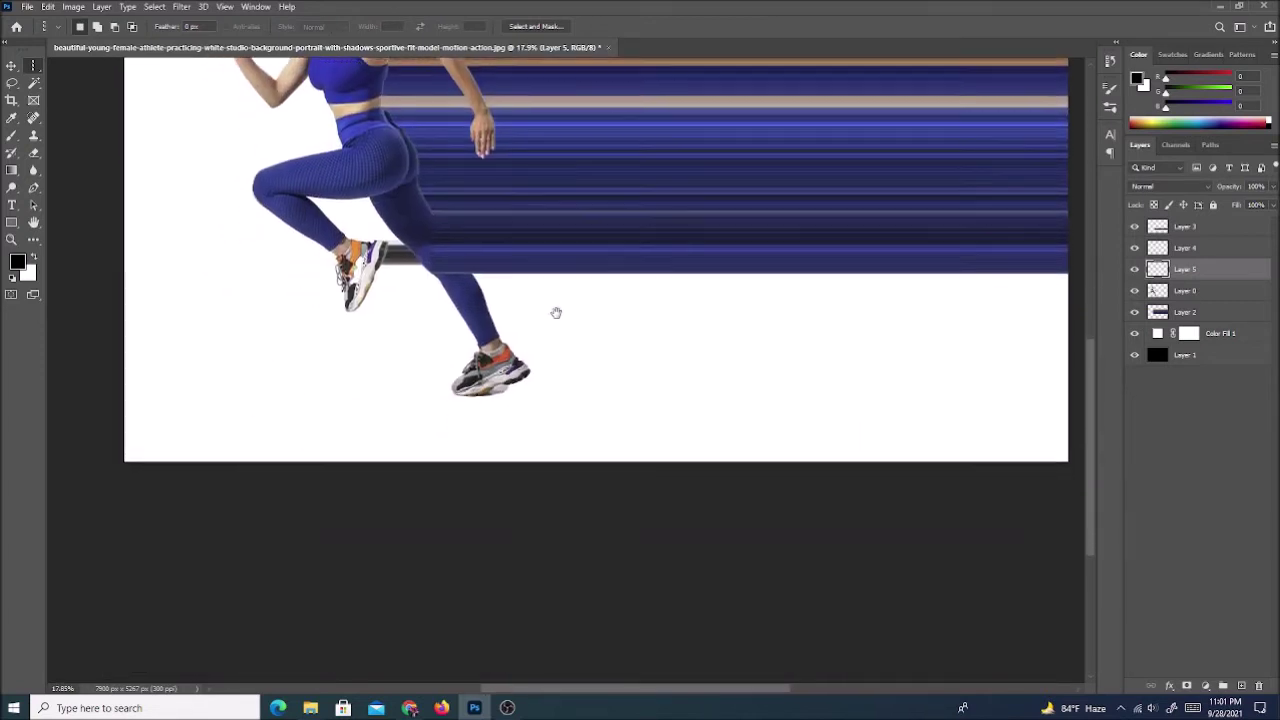
pyautogui.moveTo(506, 143); pyautogui.dragTo(508, 320)
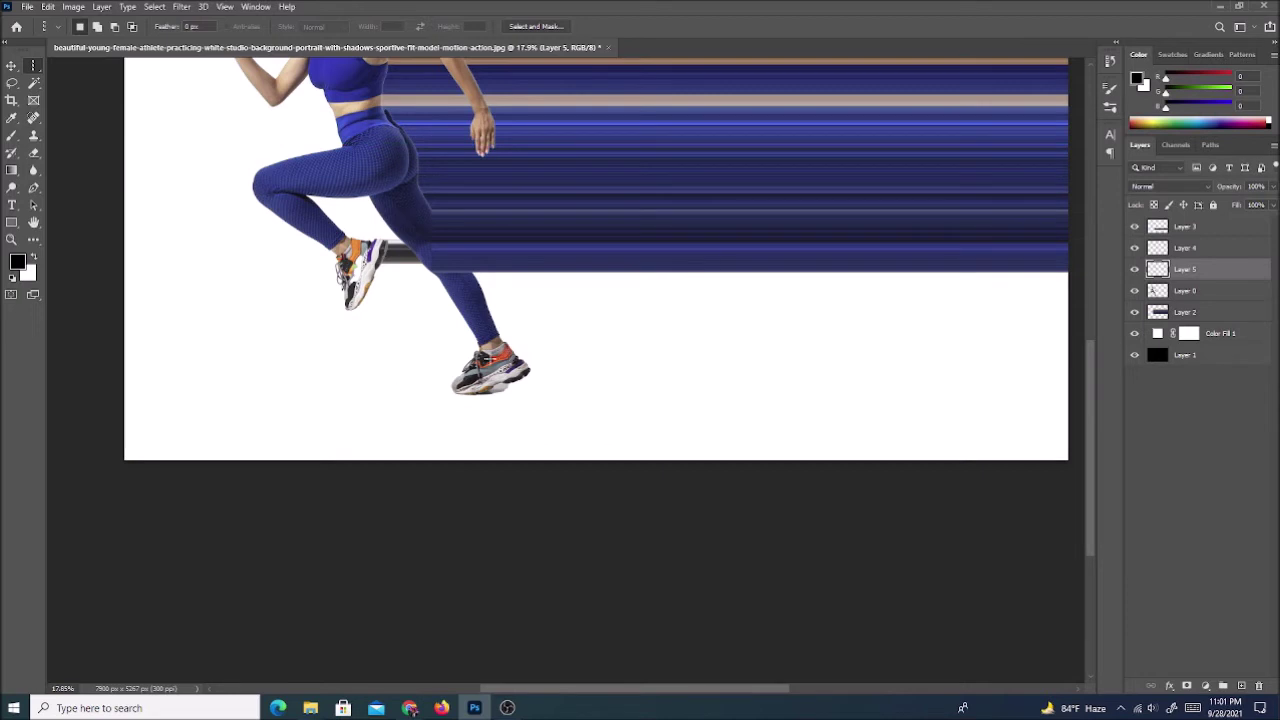
pyautogui.moveTo(507, 345)
pyautogui.mouseDown()
pyautogui.moveTo(508, 320)
pyautogui.moveTo(507, 352)
pyautogui.mouseUp()
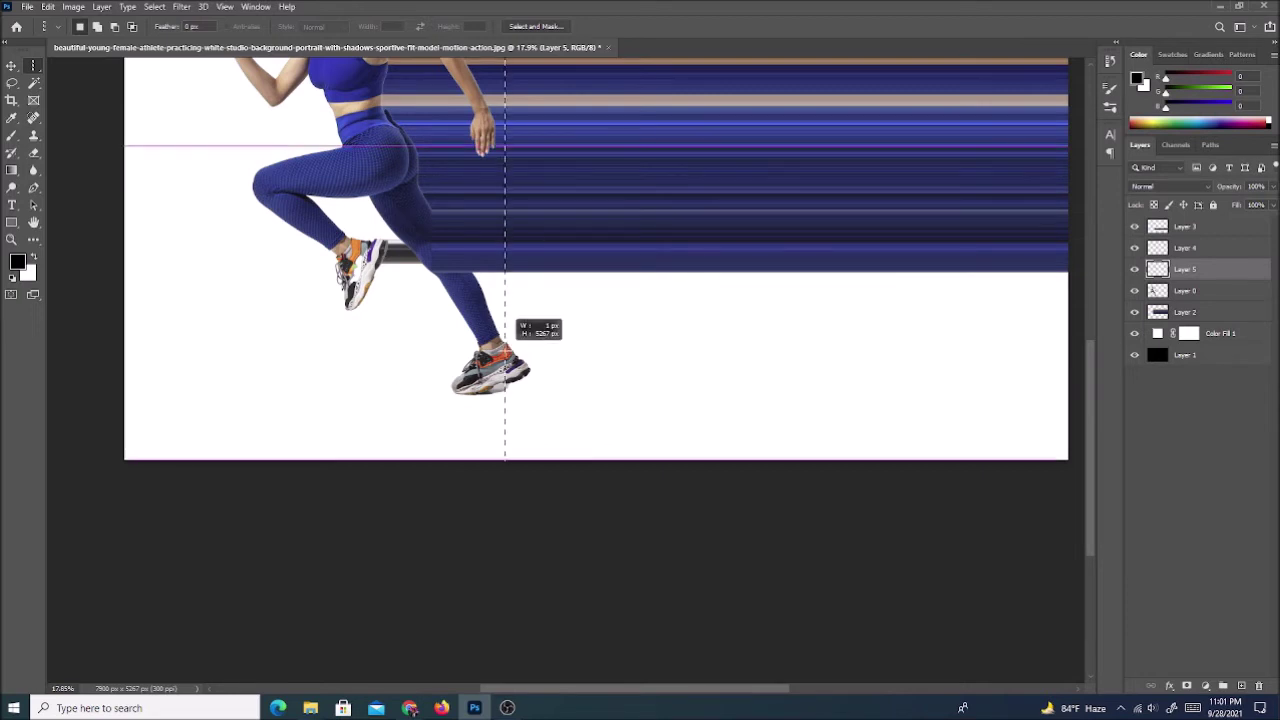
pyautogui.moveTo(508, 318); pyautogui.dragTo(505, 346)
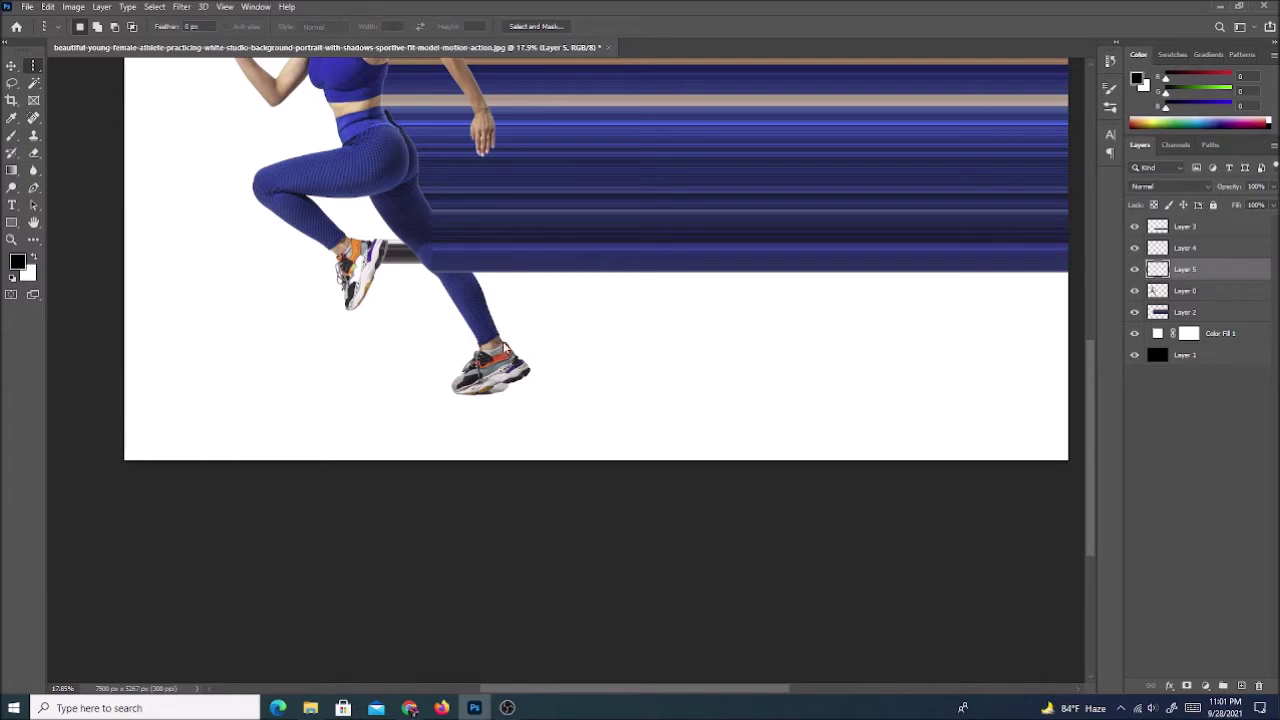
pyautogui.click(1224, 290)
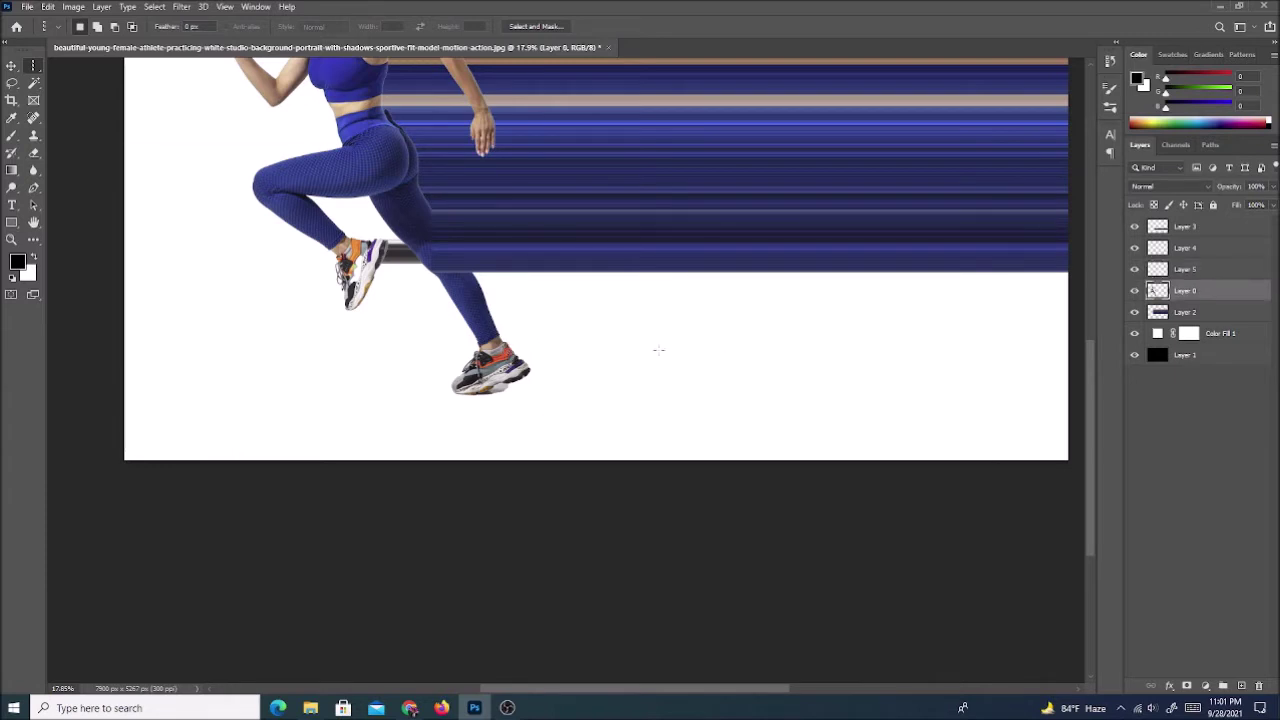
pyautogui.hotkey('ctrl', '0')
pyautogui.scroll(3, 497, 545)
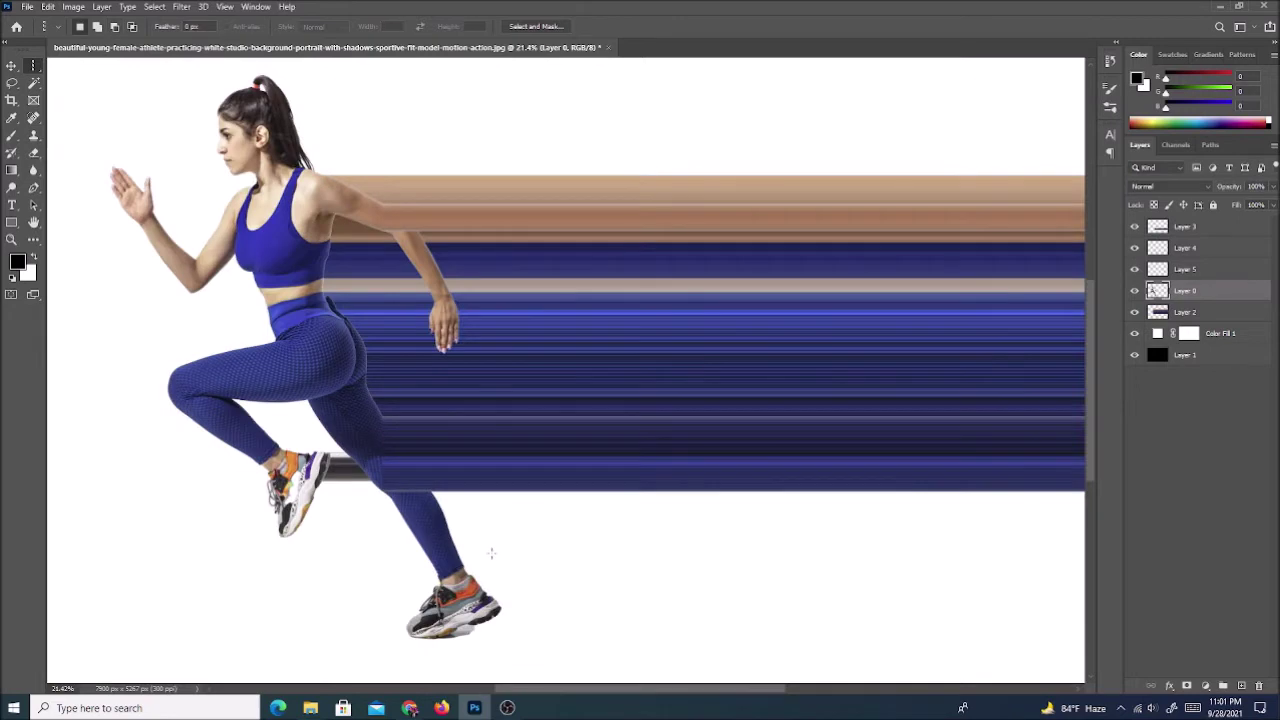
pyautogui.scroll(-2, 492, 555)
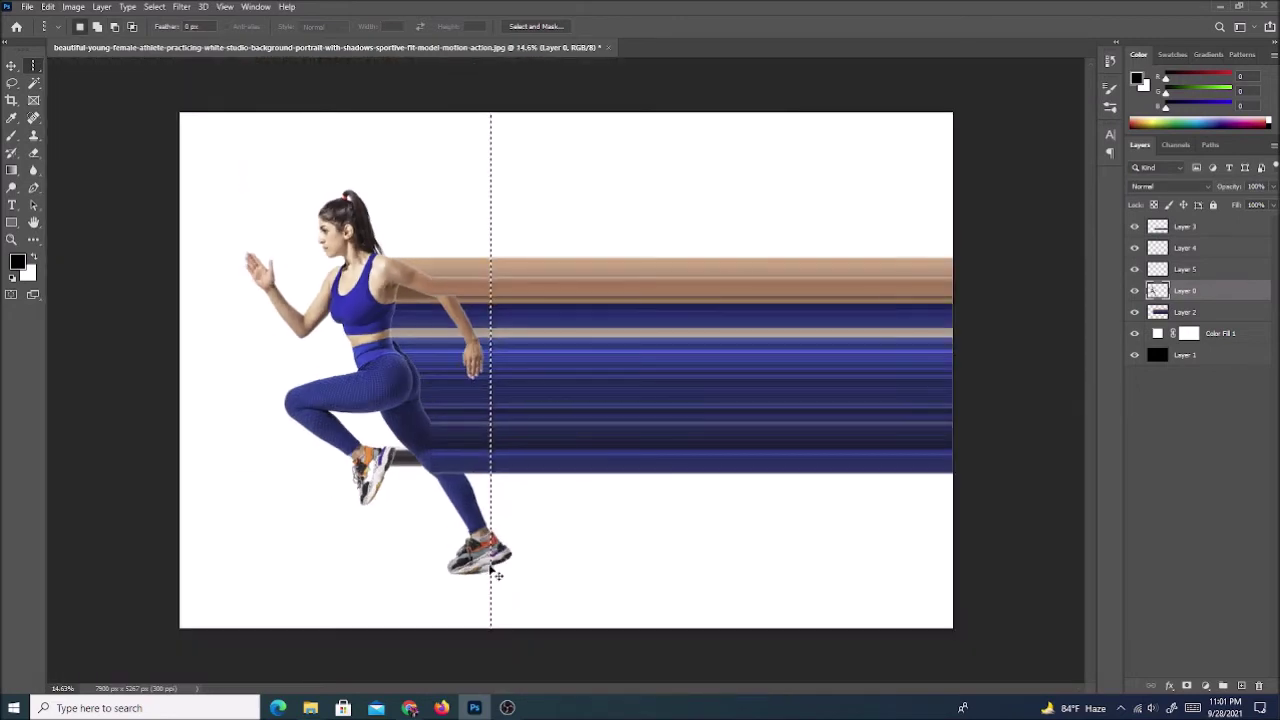
# Step: Stretch a copy of the shoe column on Layer 6 to the right edge, below the woman; select Layers 3–6
pyautogui.hotkey('ctrl', 'j')
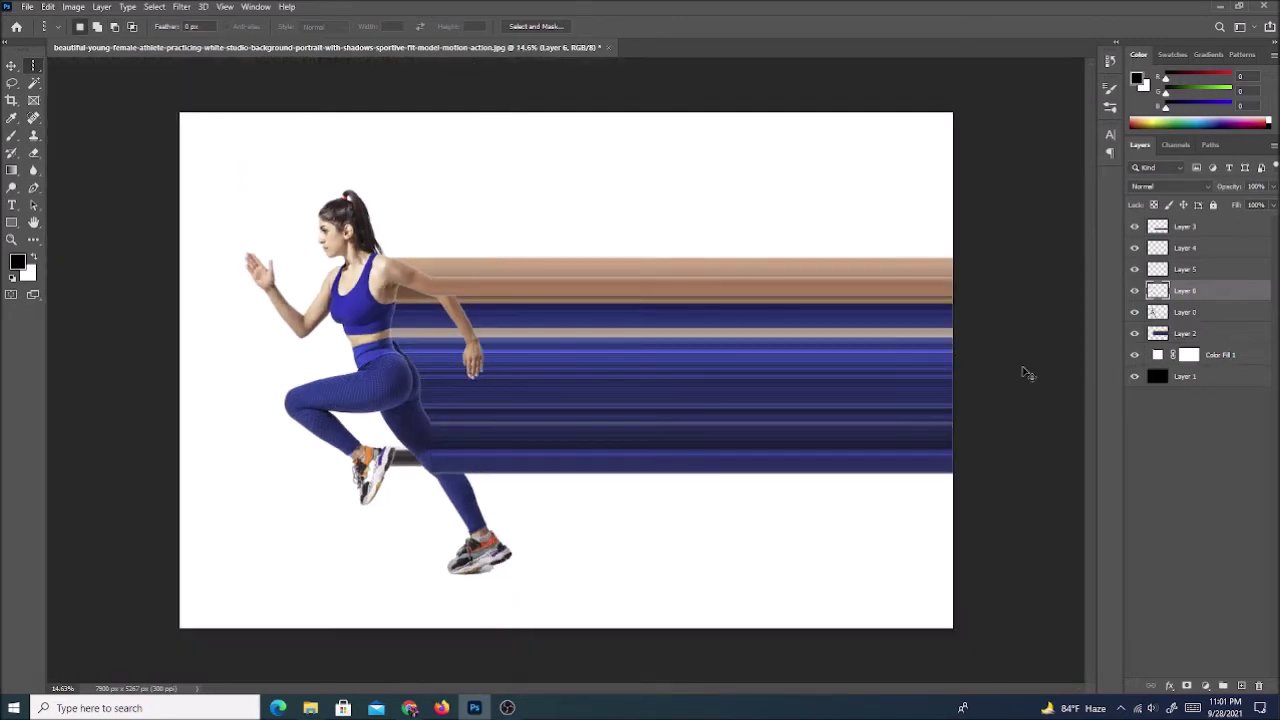
pyautogui.hotkey('ctrl', 't')
pyautogui.moveTo(489, 553); pyautogui.dragTo(950, 551)
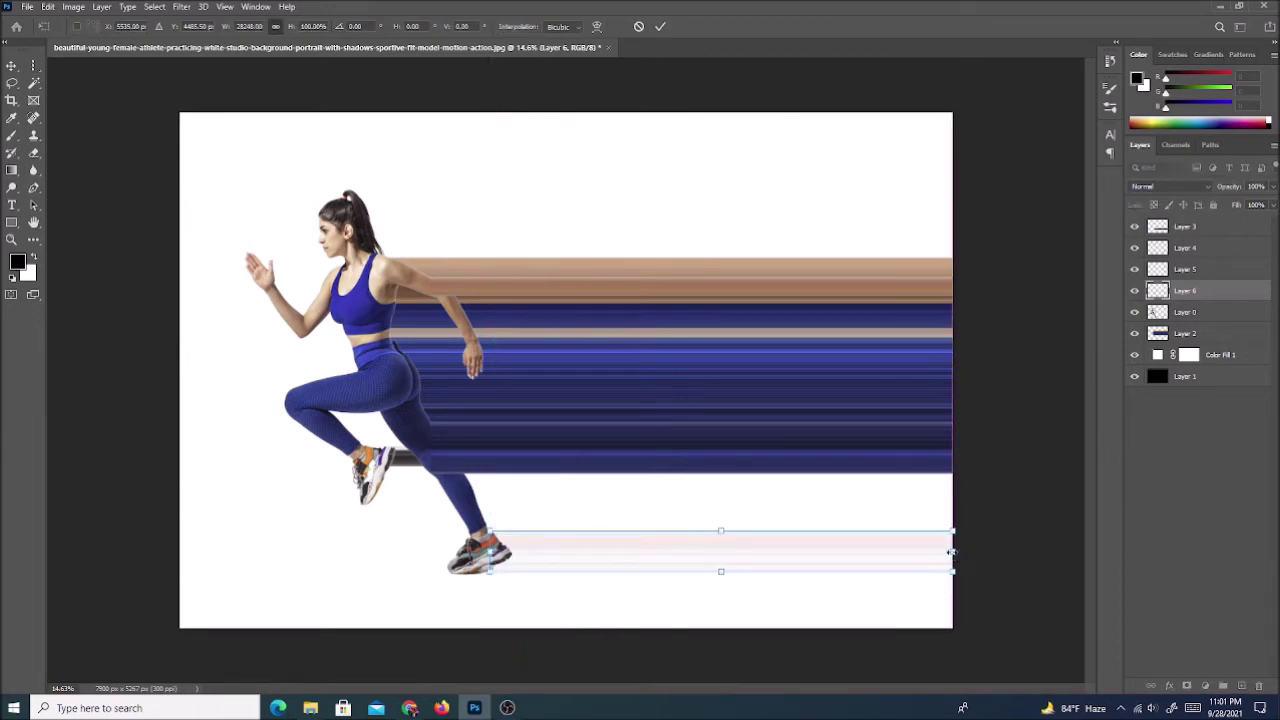
pyautogui.click(664, 26)
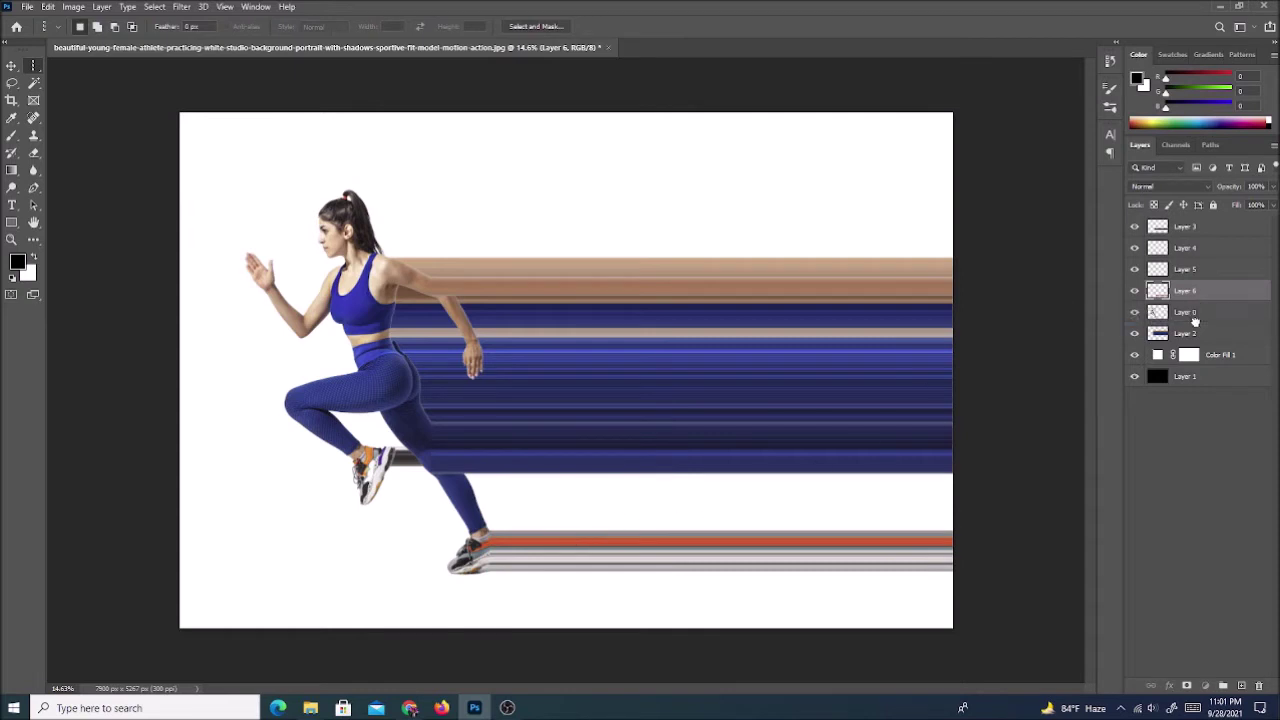
pyautogui.moveTo(1202, 297); pyautogui.dragTo(1195, 320)
pyautogui.keyDown('ctrl'); pyautogui.click(1190, 269); pyautogui.keyUp('ctrl')
pyautogui.keyDown('ctrl'); pyautogui.click(1188, 248); pyautogui.keyUp('ctrl')
pyautogui.keyDown('ctrl'); pyautogui.click(1187, 228); pyautogui.keyUp('ctrl')
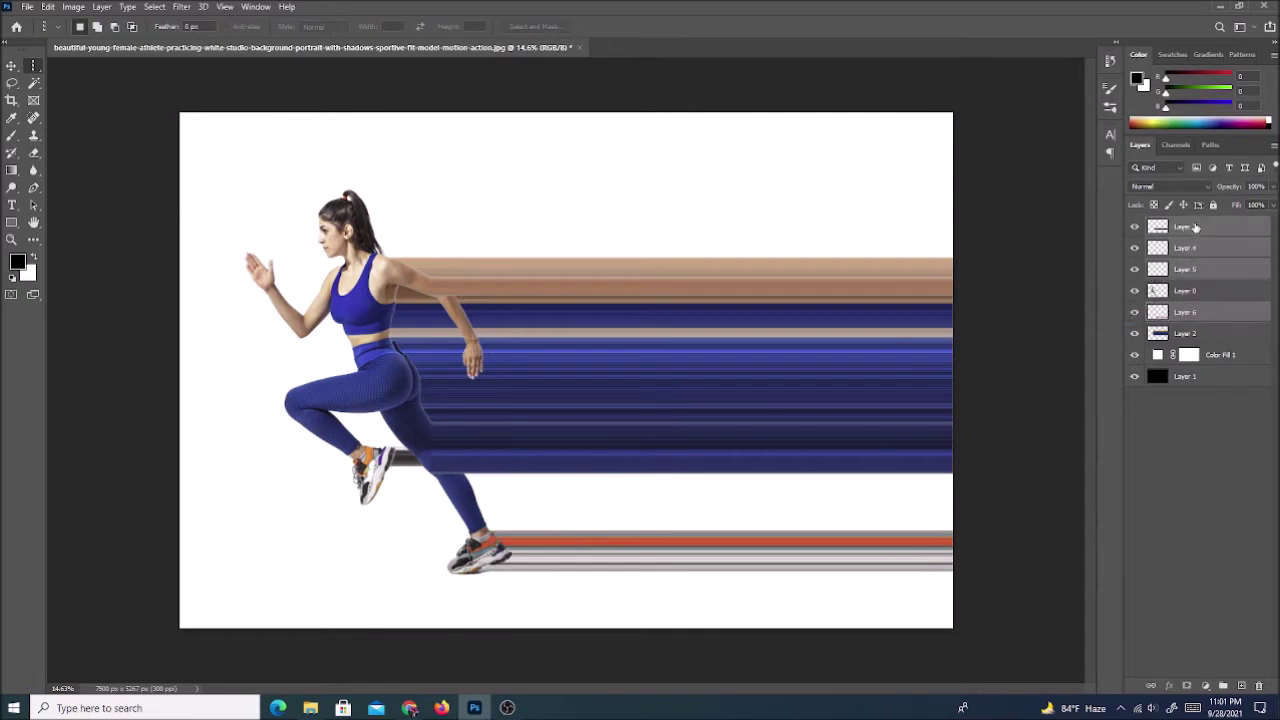
# Step: Move Layers 3–6 below Layer 0 and copy a one-pixel leg column onto new Layer 7
pyautogui.moveTo(1187, 228); pyautogui.dragTo(1194, 300)
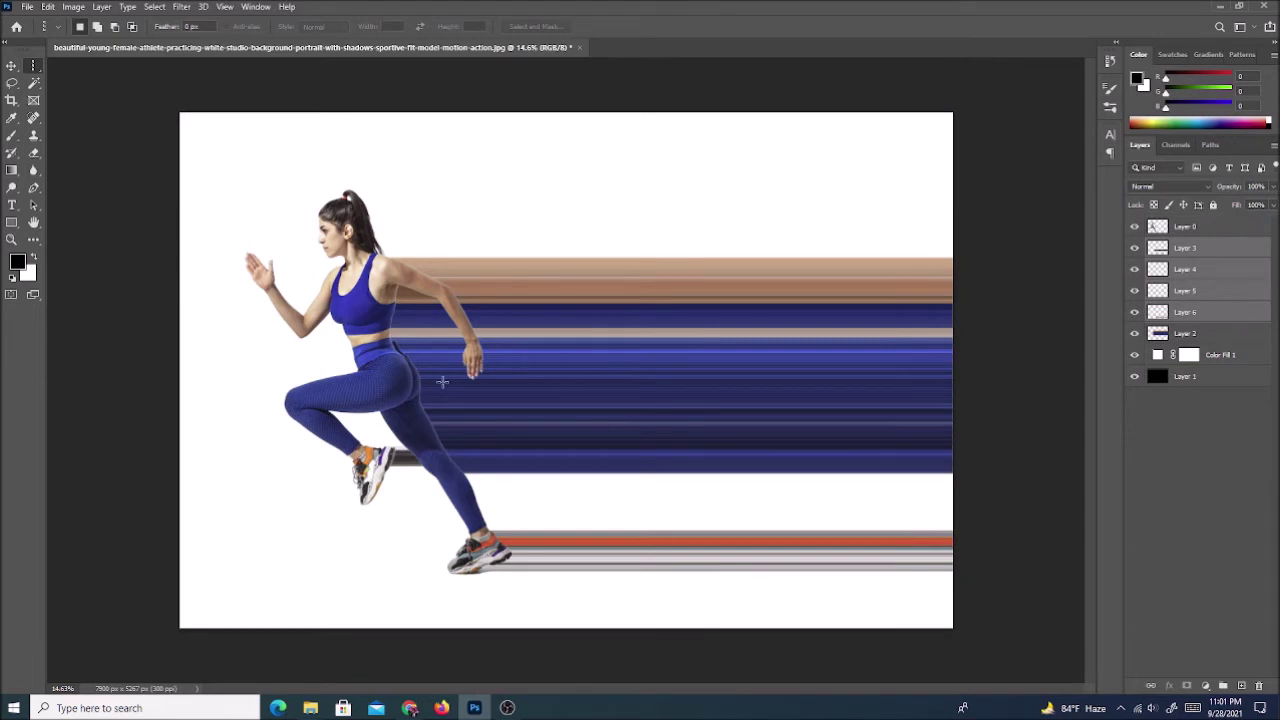
pyautogui.moveTo(469, 470); pyautogui.dragTo(463, 477)
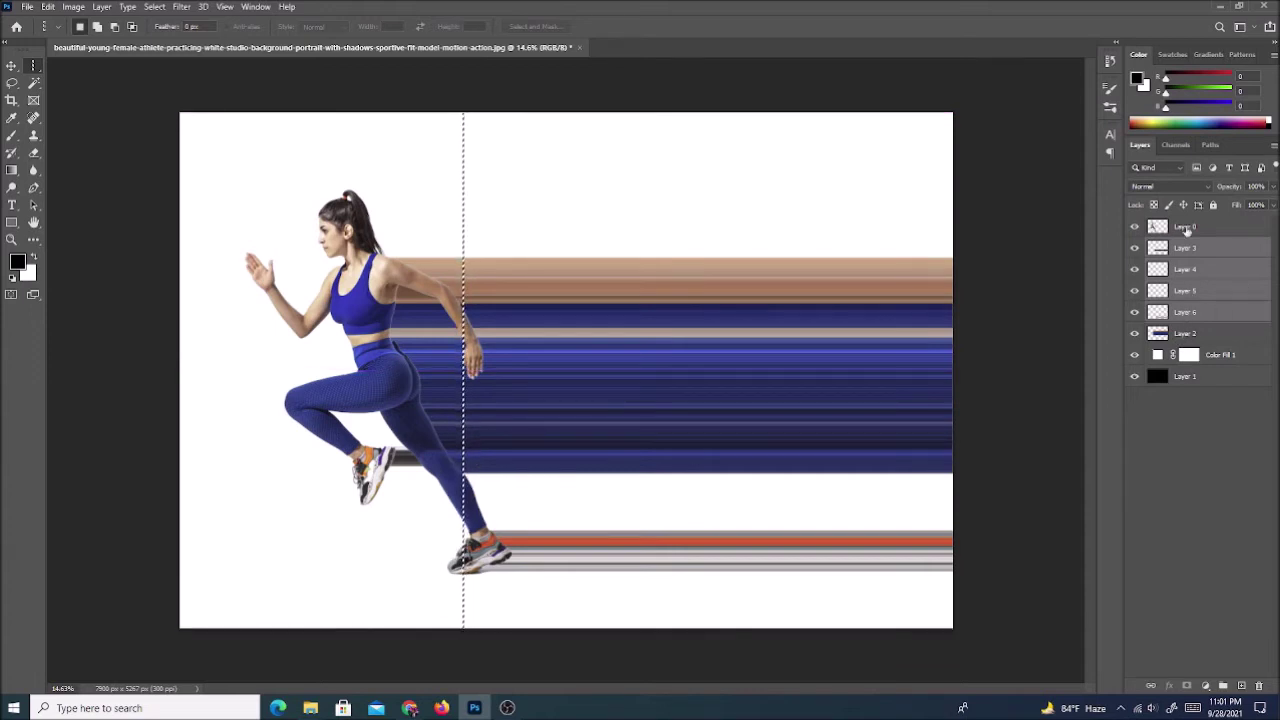
pyautogui.click(1185, 226)
pyautogui.hotkey('ctrl', 'j')
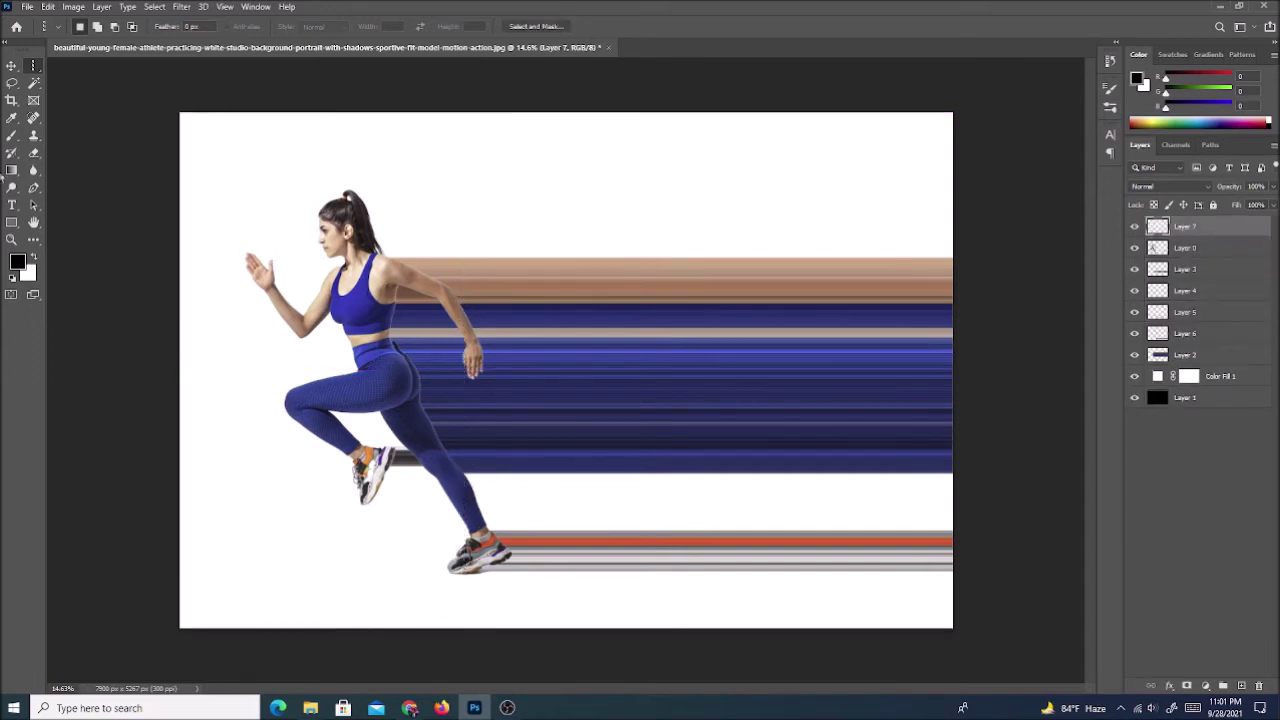
pyautogui.hotkey('ctrl', 't')
# Step: Stretch Layer 7's leg column to the right edge and copy an arm column onto a new layer
pyautogui.moveTo(462, 445); pyautogui.dragTo(953, 450)
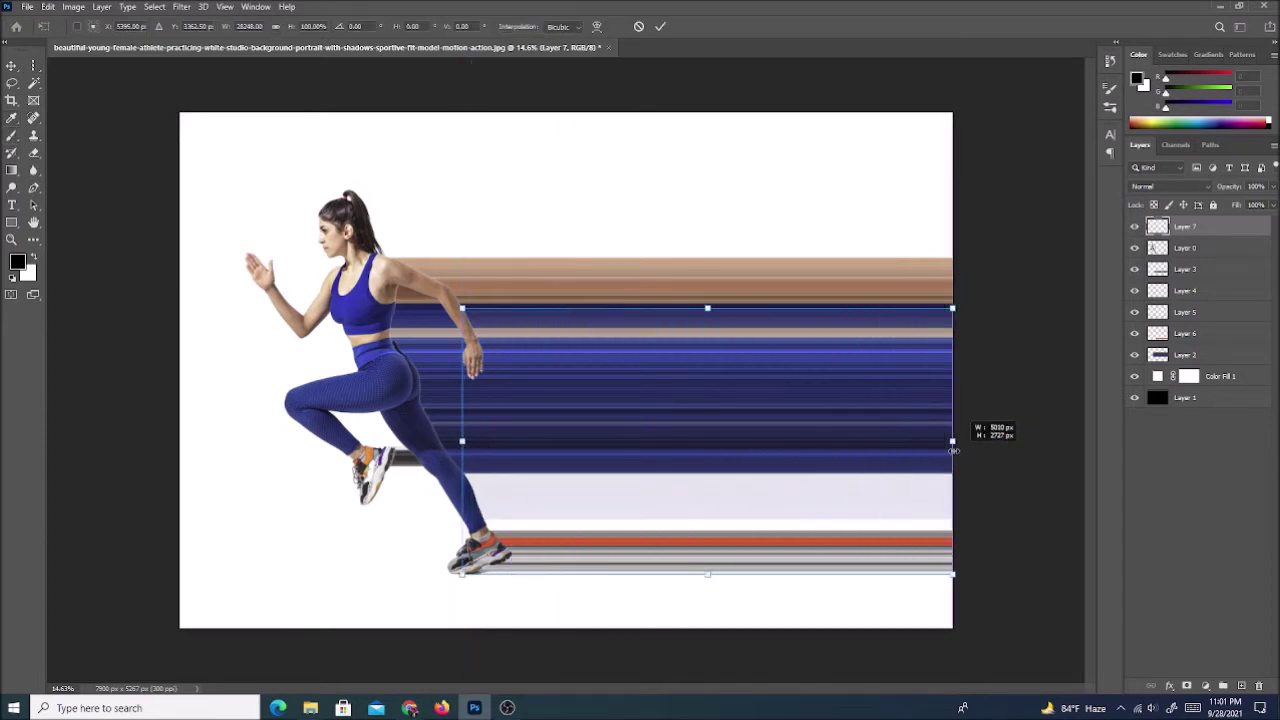
pyautogui.click(660, 26)
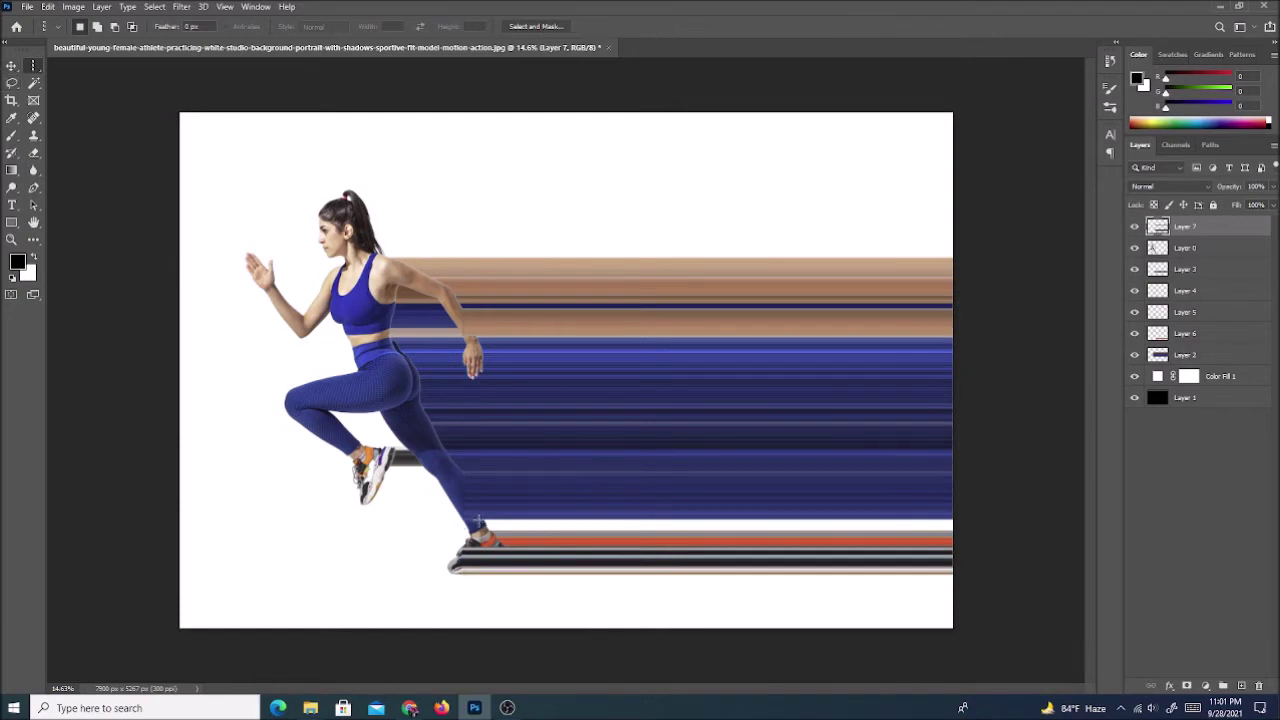
pyautogui.moveTo(479, 517); pyautogui.dragTo(483, 532)
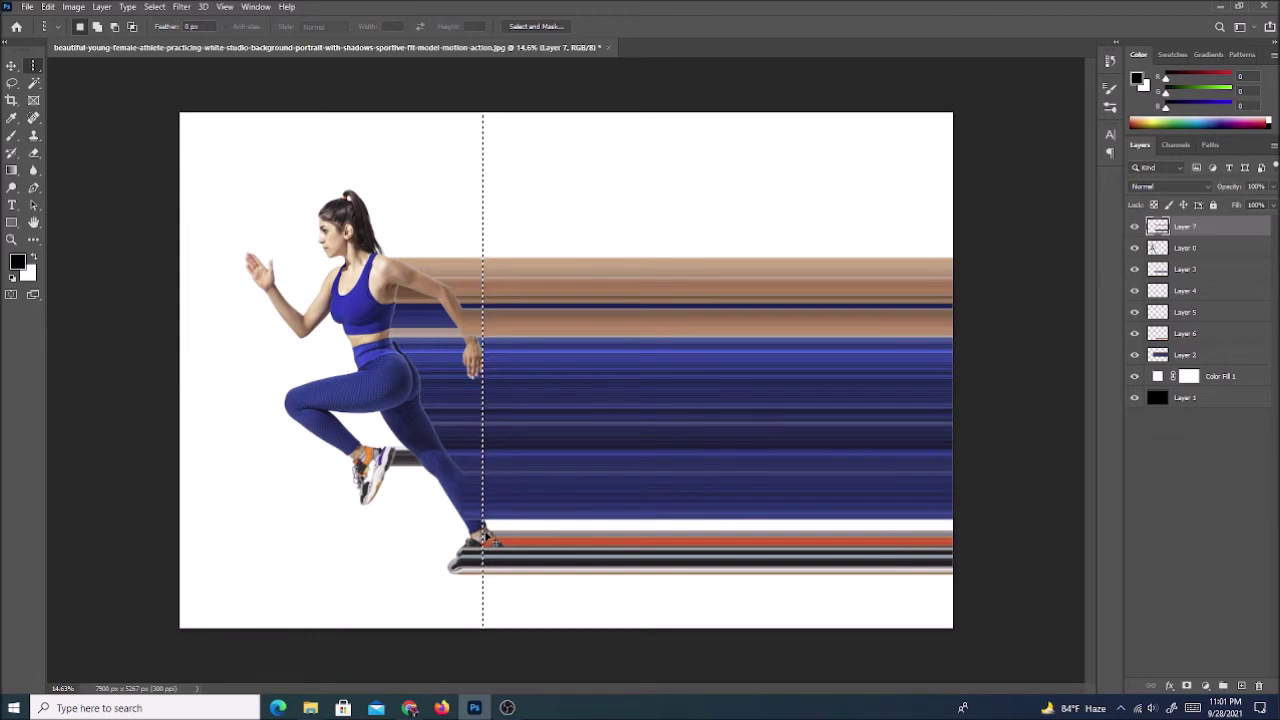
pyautogui.hotkey('ctrl', 'j')
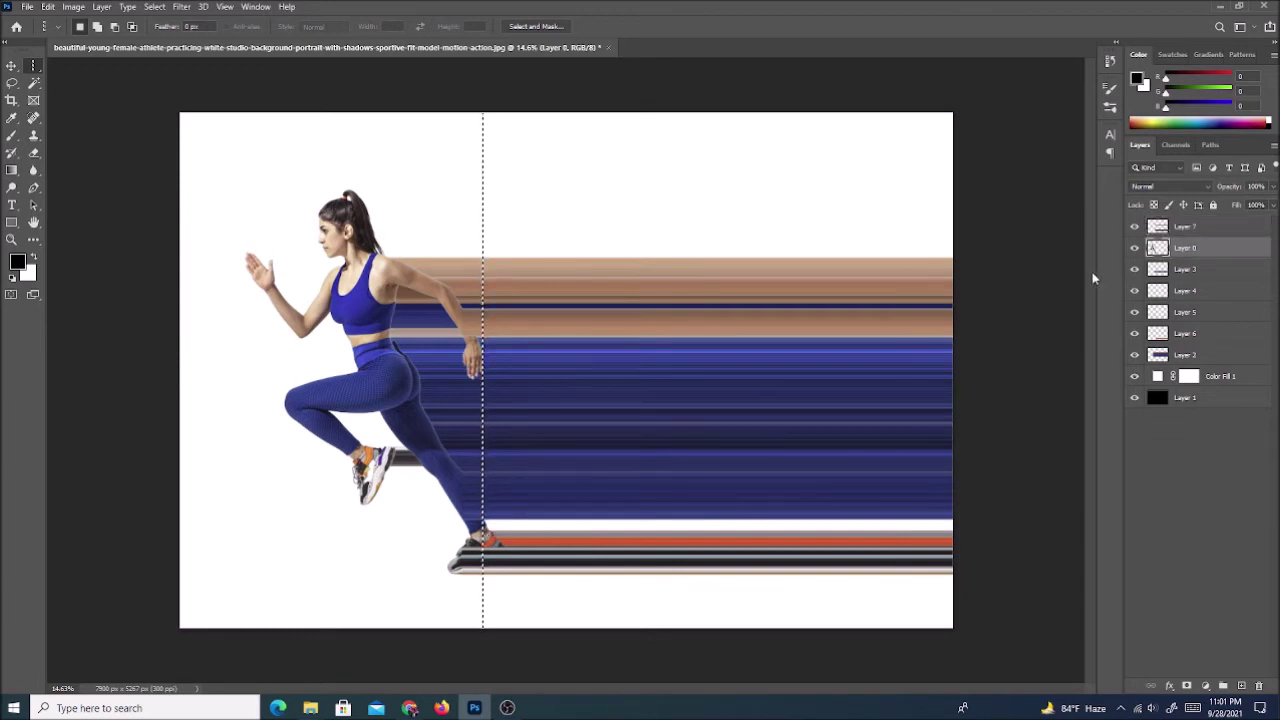
# Step: Stretch the arm column to the right edge and merge it down into Layer 7
pyautogui.hotkey('ctrl', 't')
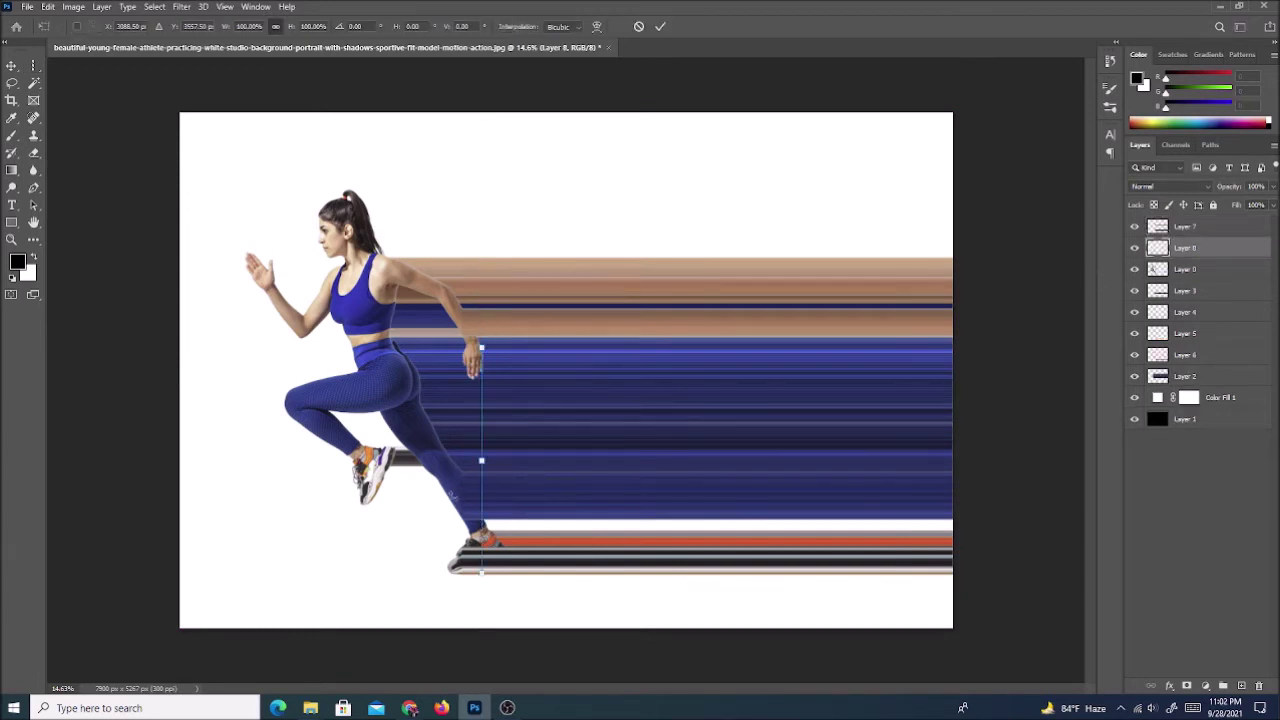
pyautogui.moveTo(483, 463); pyautogui.dragTo(957, 475)
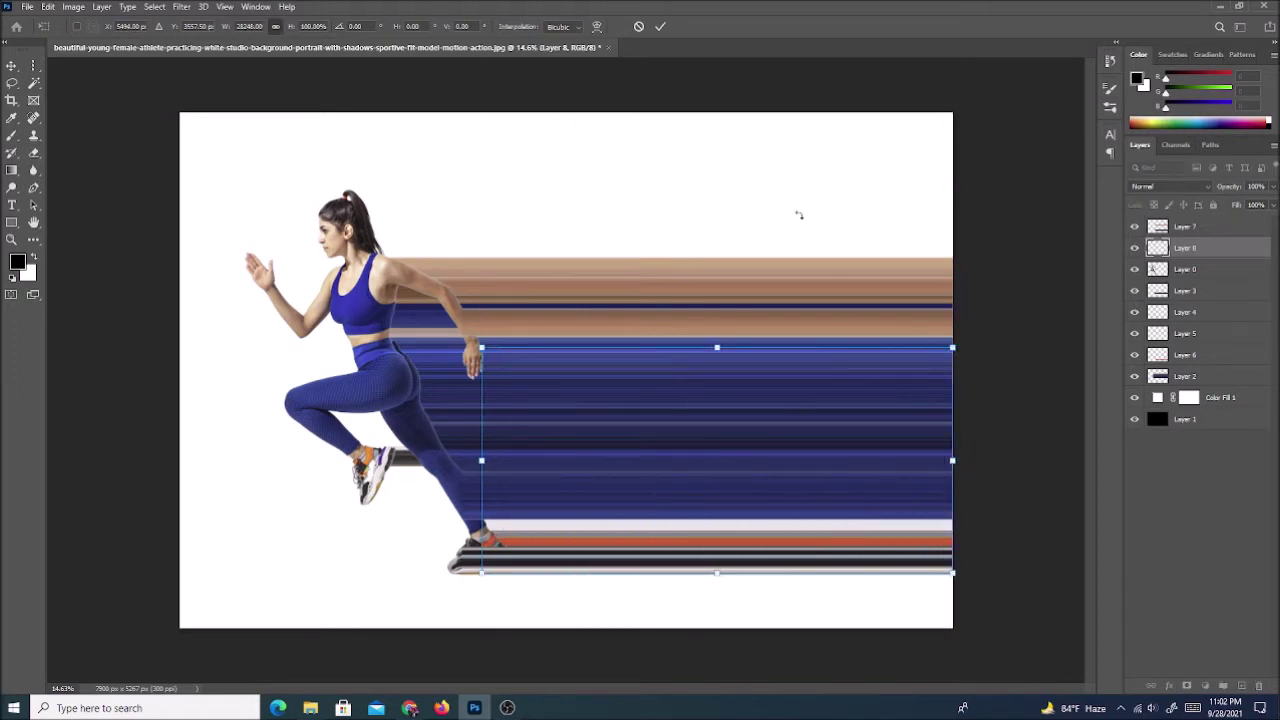
pyautogui.click(660, 27)
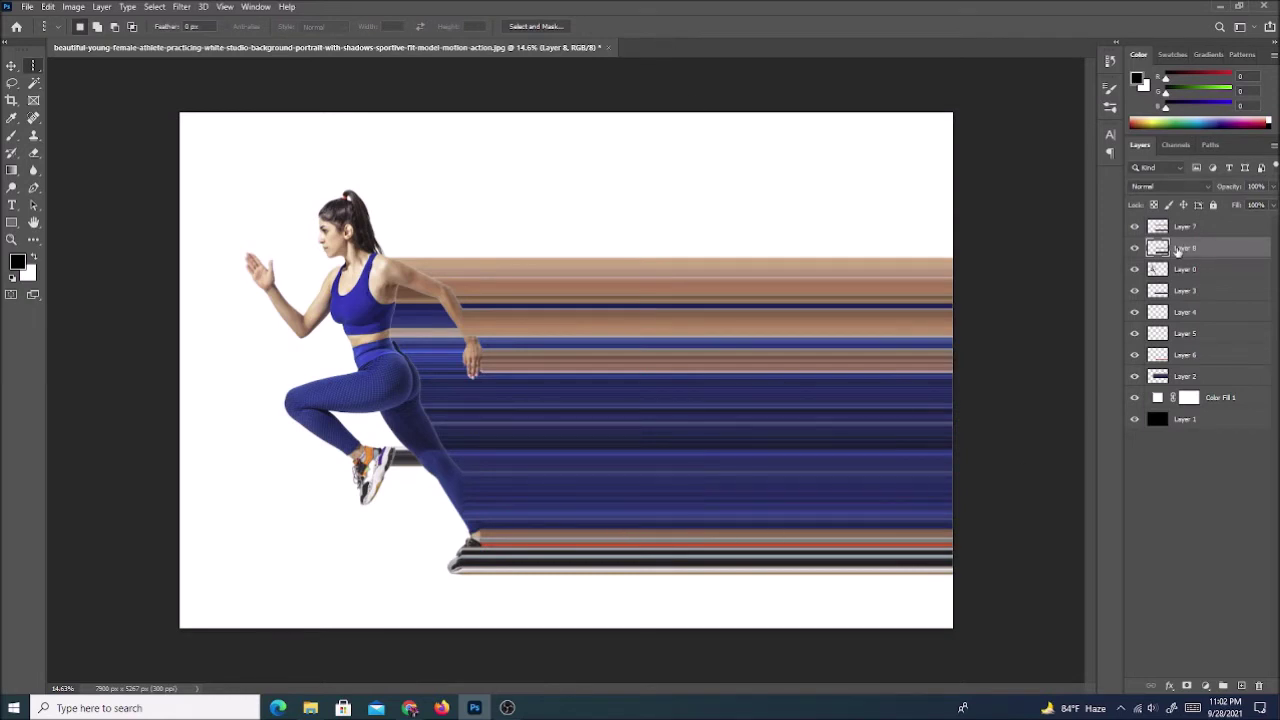
pyautogui.hotkey('ctrl', 'e')
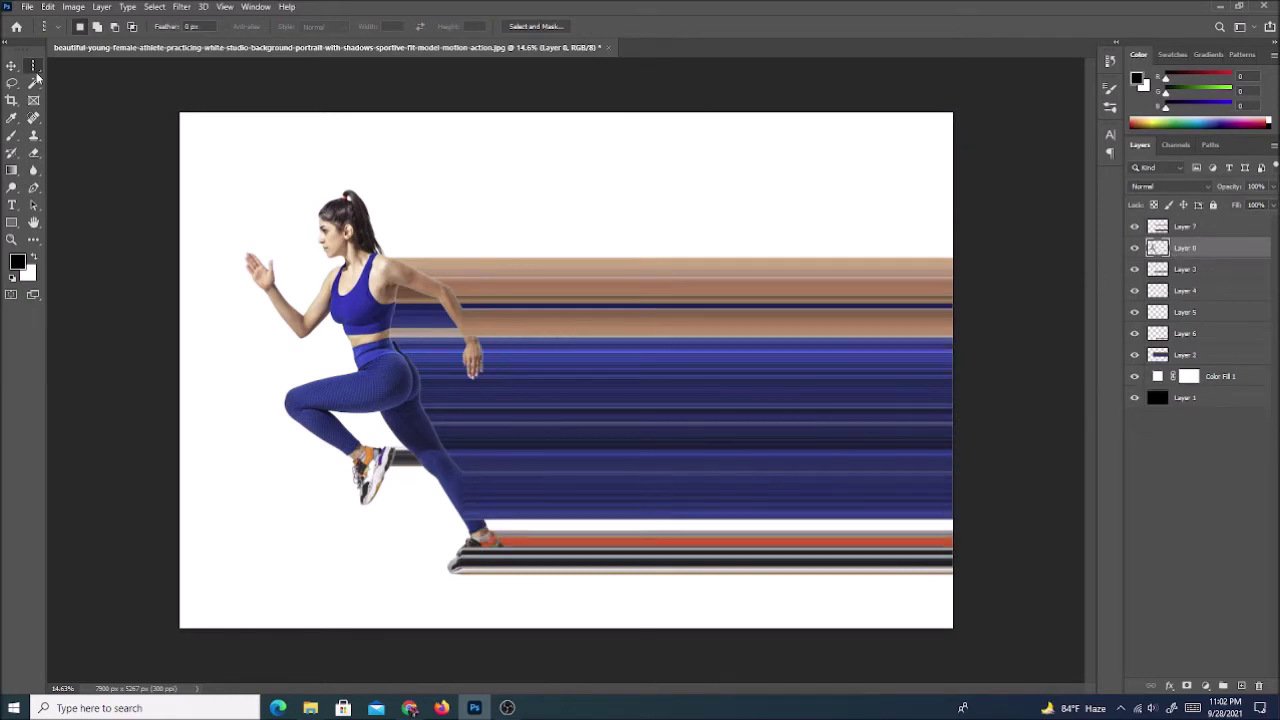
pyautogui.click(12, 65)
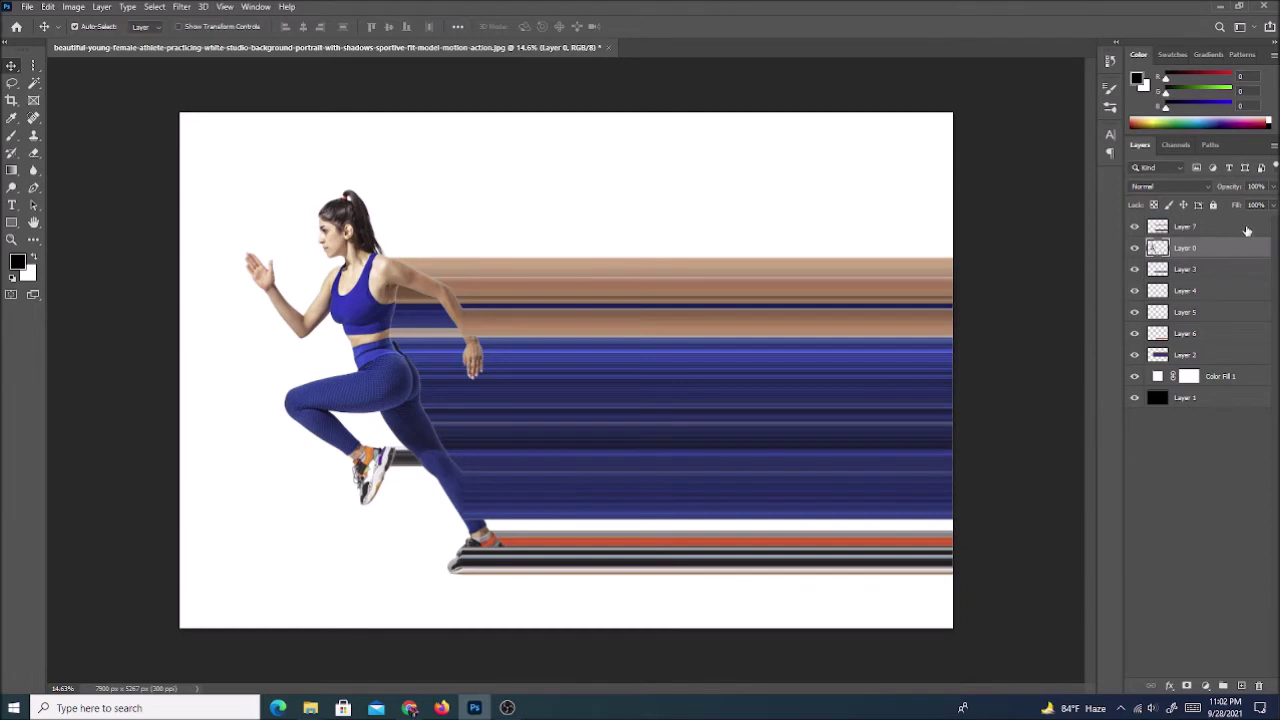
# Step: Move the woman's layer to the top of the Layers panel and deselect all layers
pyautogui.moveTo(1220, 231); pyautogui.dragTo(1218, 228)
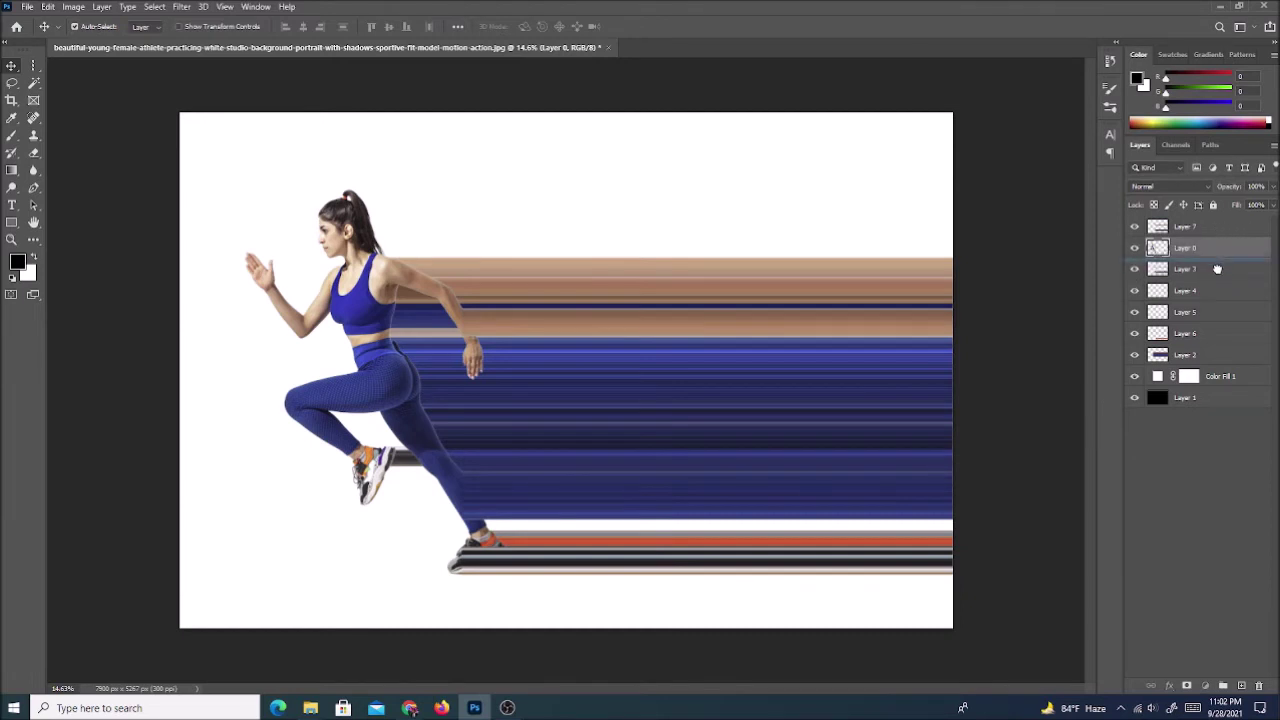
pyautogui.click(1006, 514)
pyautogui.scroll(-3, 363, 570)
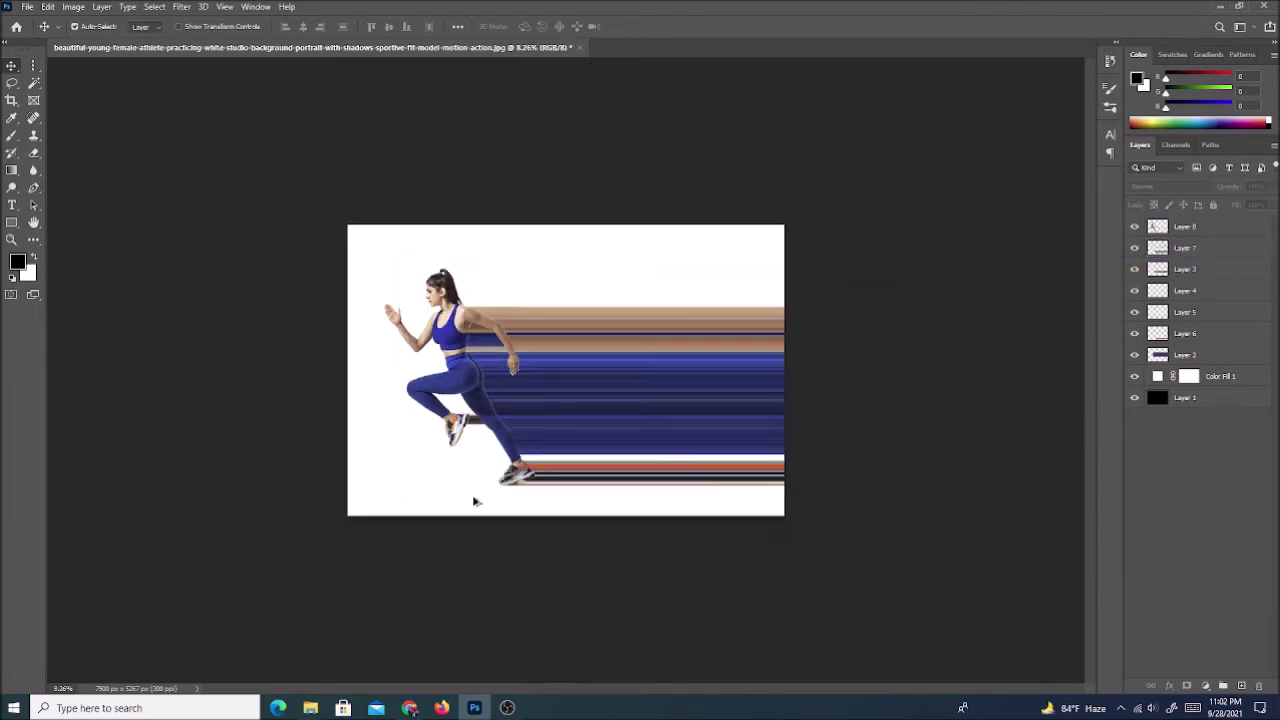
pyautogui.scroll(2, 471, 500)
pyautogui.scroll(-3, 480, 514)
pyautogui.scroll(3, 531, 347)
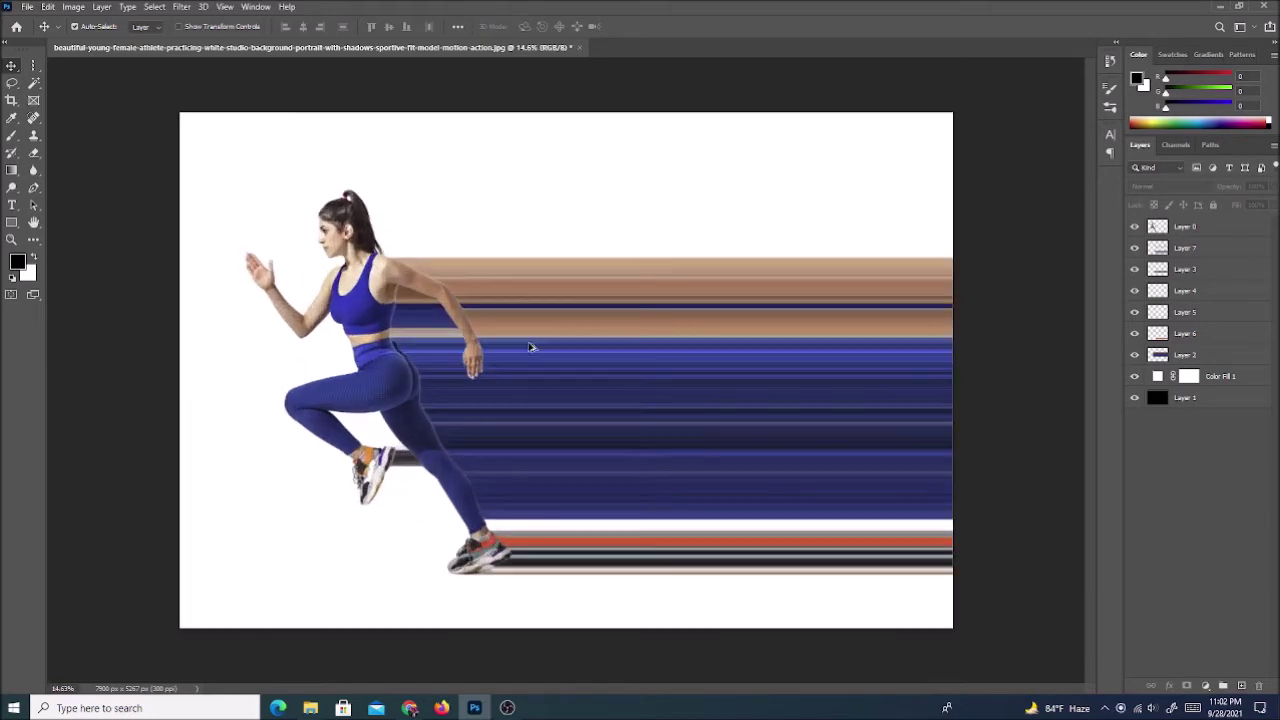
pyautogui.scroll(1, 526, 346)
pyautogui.scroll(2, 423, 294)
pyautogui.scroll(-1, 457, 466)
pyautogui.scroll(-2, 449, 494)
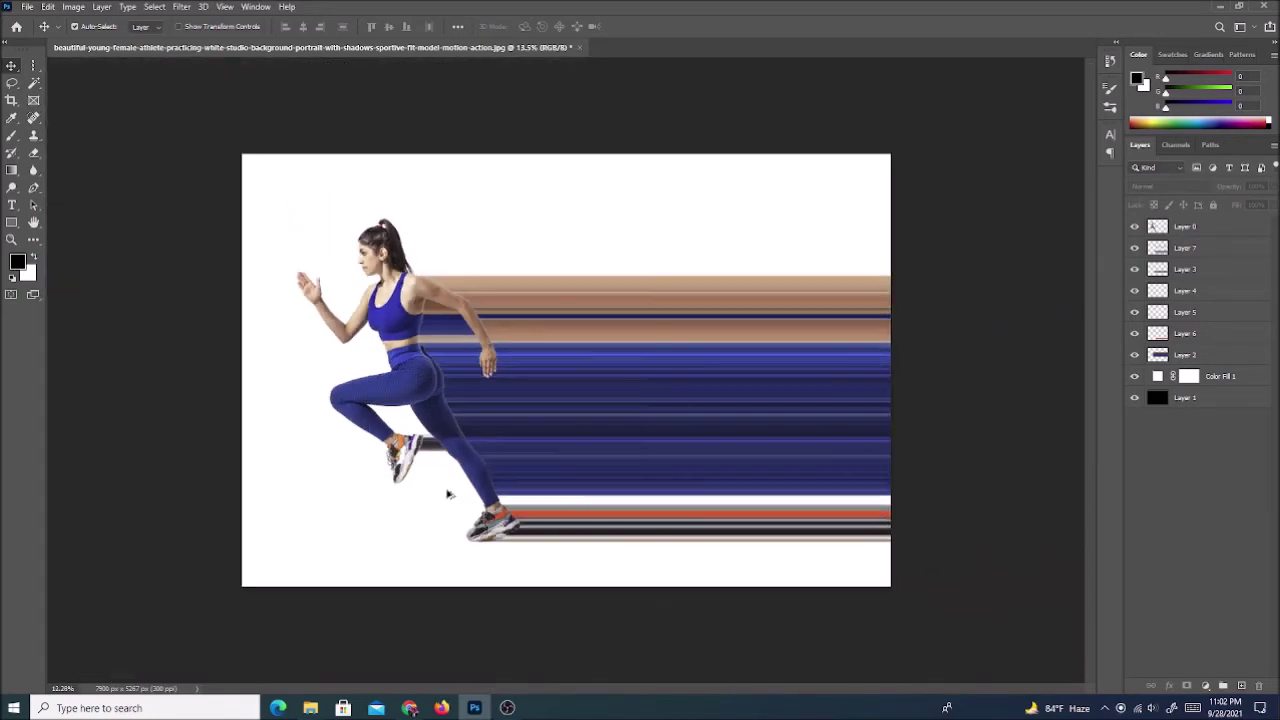
# Step: Select streak Layers 3–7, then narrow the selection to Layer 7 alone
pyautogui.click(1198, 230)
pyautogui.click(1199, 249)
pyautogui.keyDown('ctrl'); pyautogui.click(1203, 270); pyautogui.keyUp('ctrl')
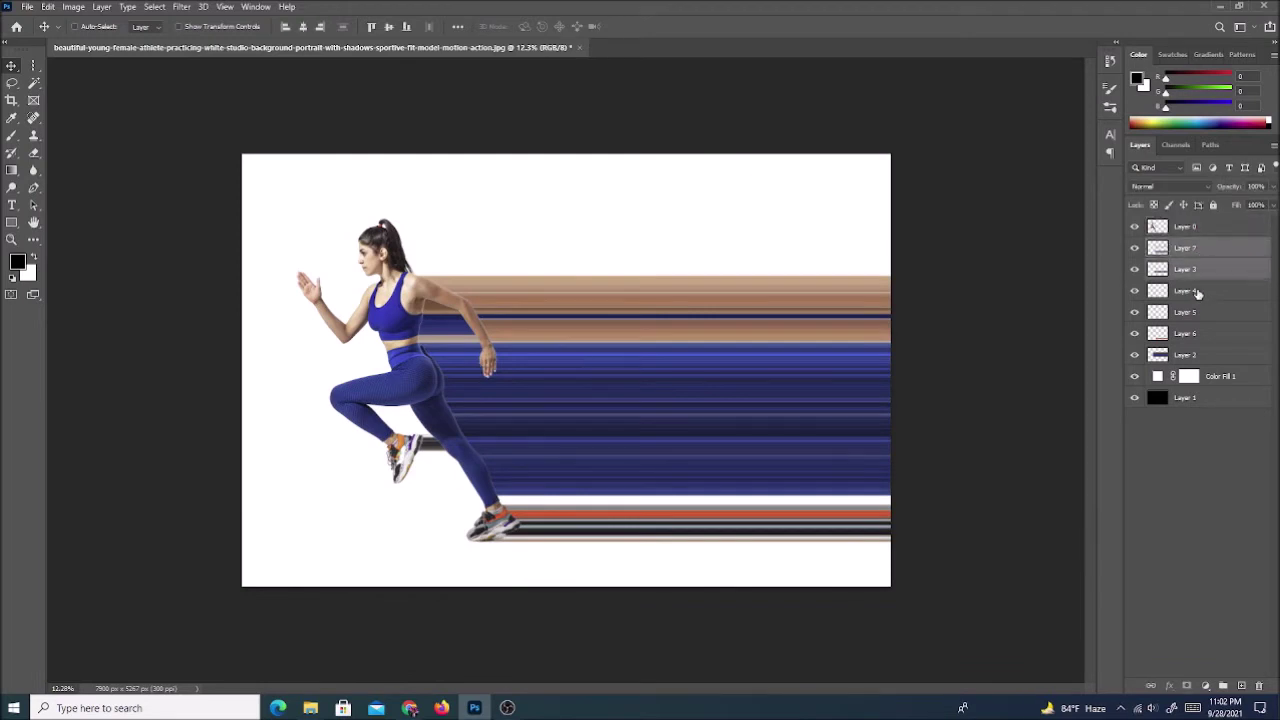
pyautogui.keyDown('ctrl'); pyautogui.click(1199, 292); pyautogui.keyUp('ctrl')
pyautogui.keyDown('ctrl'); pyautogui.click(1195, 313); pyautogui.keyUp('ctrl')
pyautogui.keyDown('ctrl'); pyautogui.click(1195, 334); pyautogui.keyUp('ctrl')
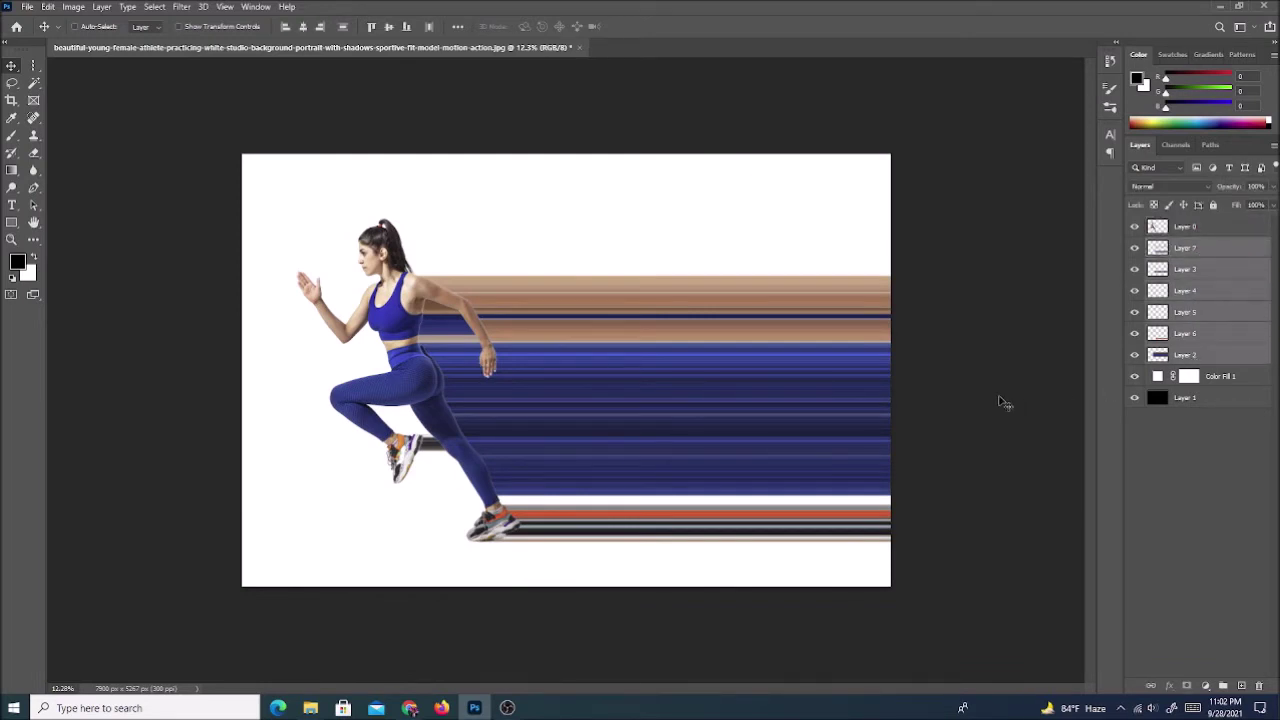
pyautogui.keyDown('ctrl'); pyautogui.click(1014, 430); pyautogui.keyUp('ctrl')
pyautogui.keyDown('ctrl'); pyautogui.click(883, 473); pyautogui.keyUp('ctrl')
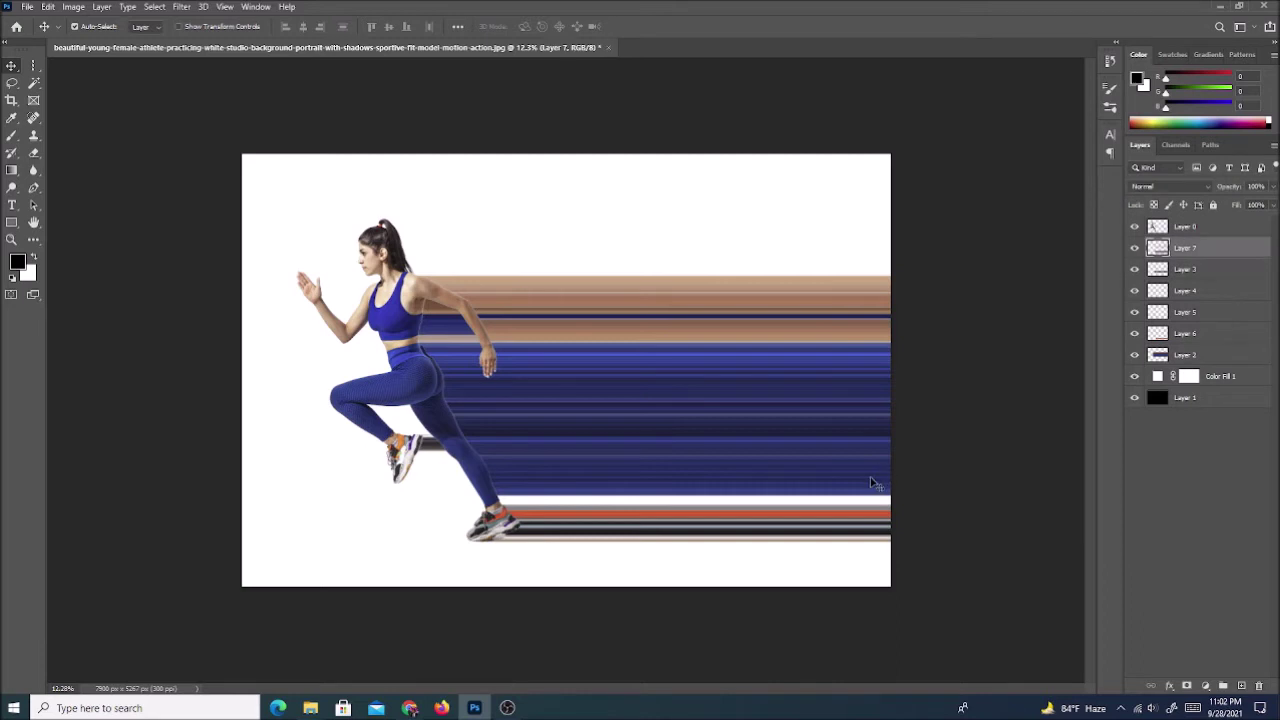
# Step: Move Layer 7's streaks down about 171 px and add a layer mask to it
pyautogui.moveTo(883, 473); pyautogui.dragTo(872, 495)
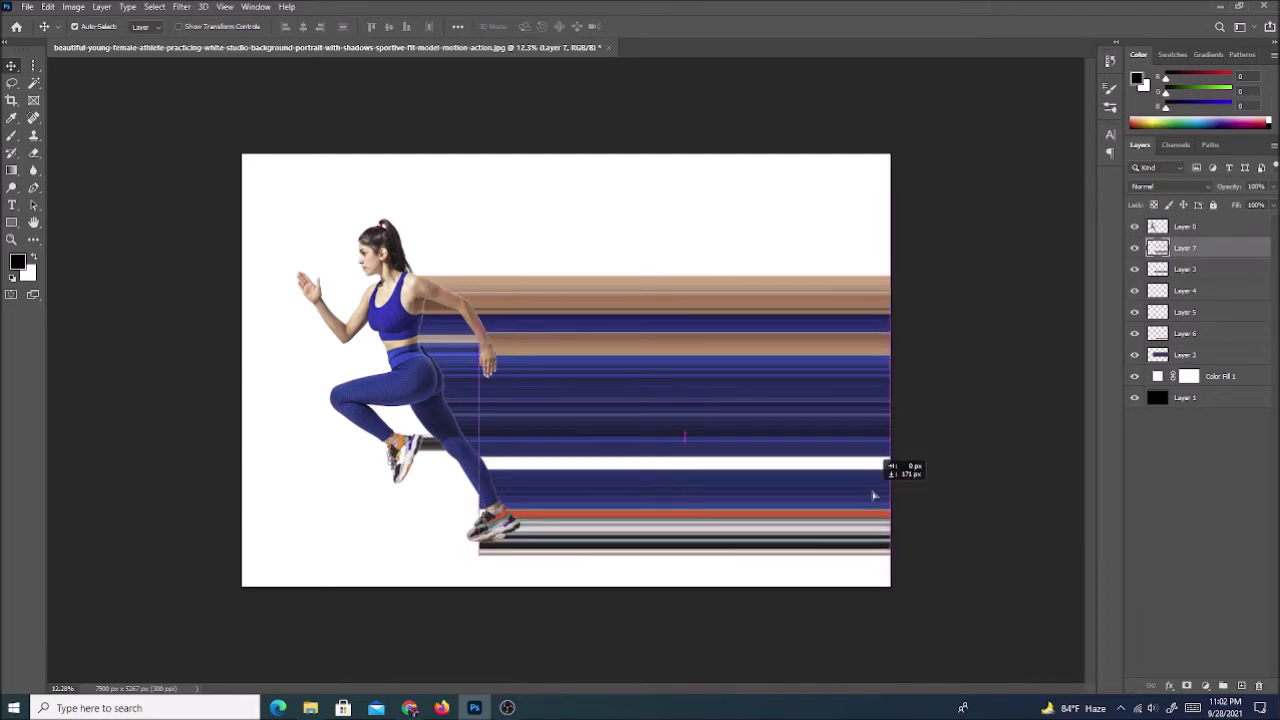
pyautogui.moveTo(872, 495); pyautogui.dragTo(871, 491)
pyautogui.click(955, 490)
pyautogui.click(797, 500)
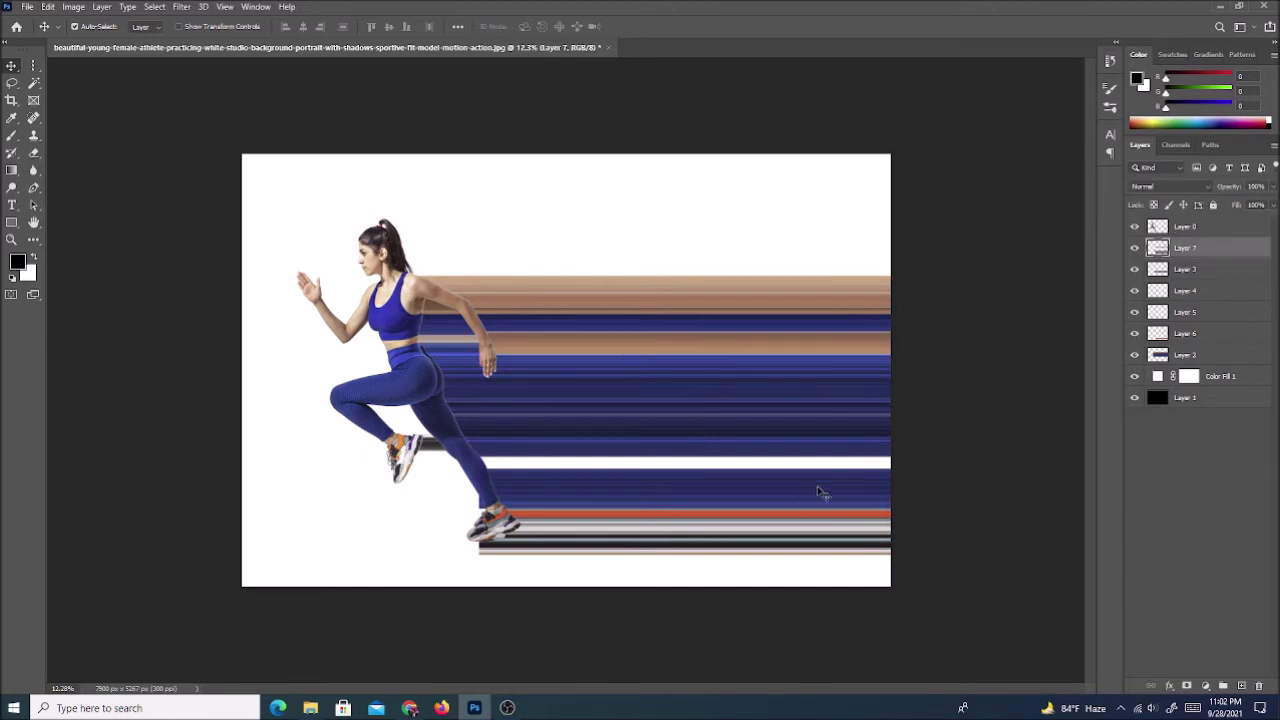
pyautogui.click(1187, 686)
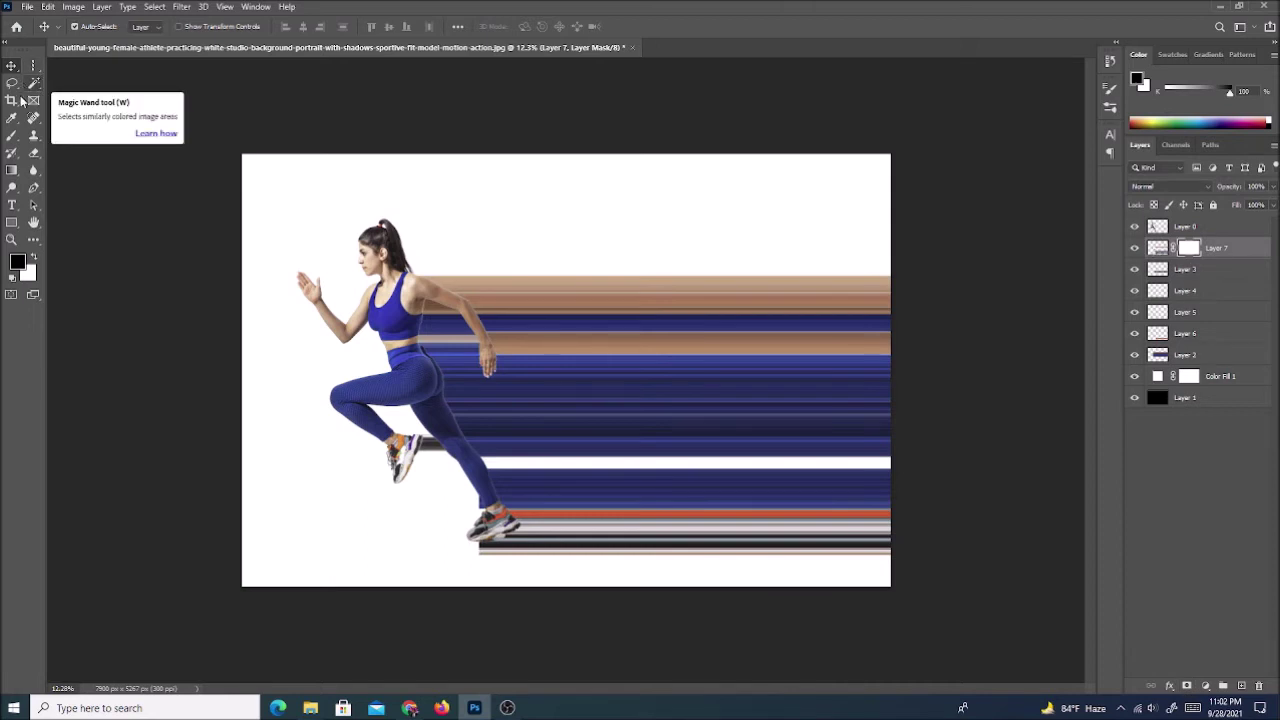
# Step: Paint out the lower streaks on the mask with a roughly 1700 px brush, then undo the strokes
pyautogui.click(13, 136)
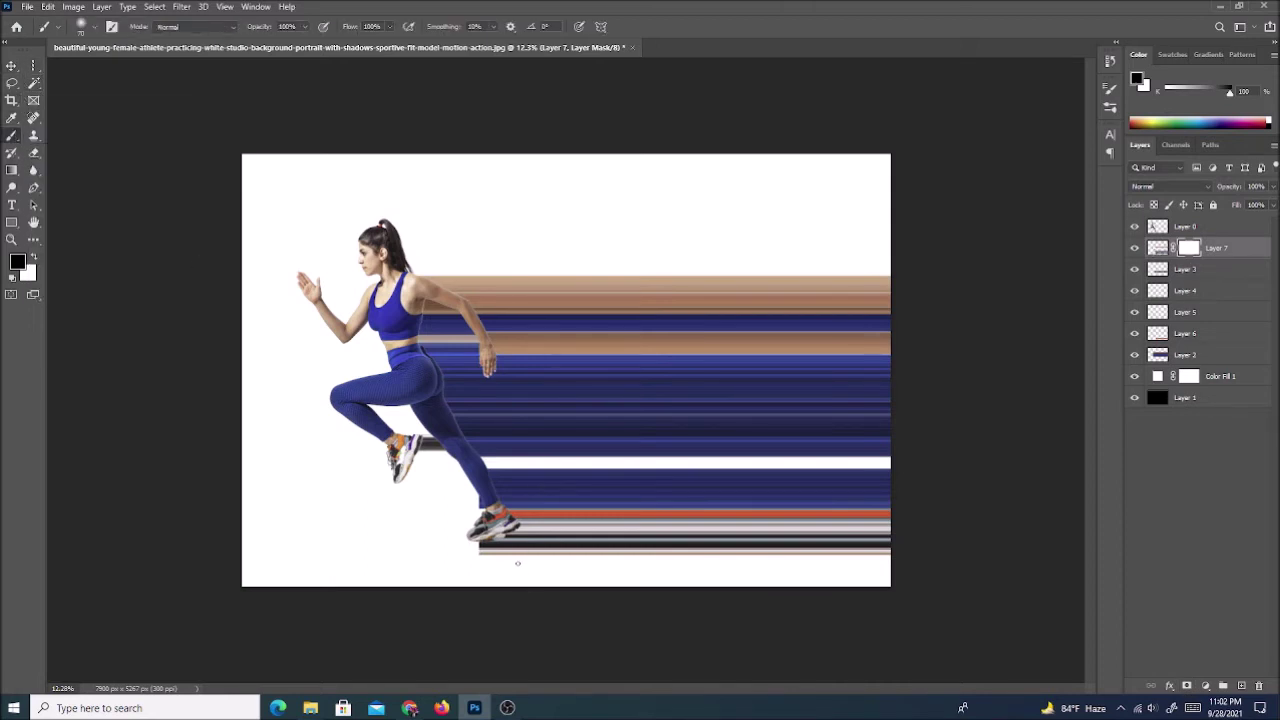
pyautogui.press(']')
pyautogui.press(']')
pyautogui.press(']')
pyautogui.moveTo(768, 568)
pyautogui.mouseDown()
pyautogui.moveTo(851, 551)
pyautogui.moveTo(471, 543)
pyautogui.moveTo(1031, 537)
pyautogui.moveTo(495, 536)
pyautogui.mouseUp()
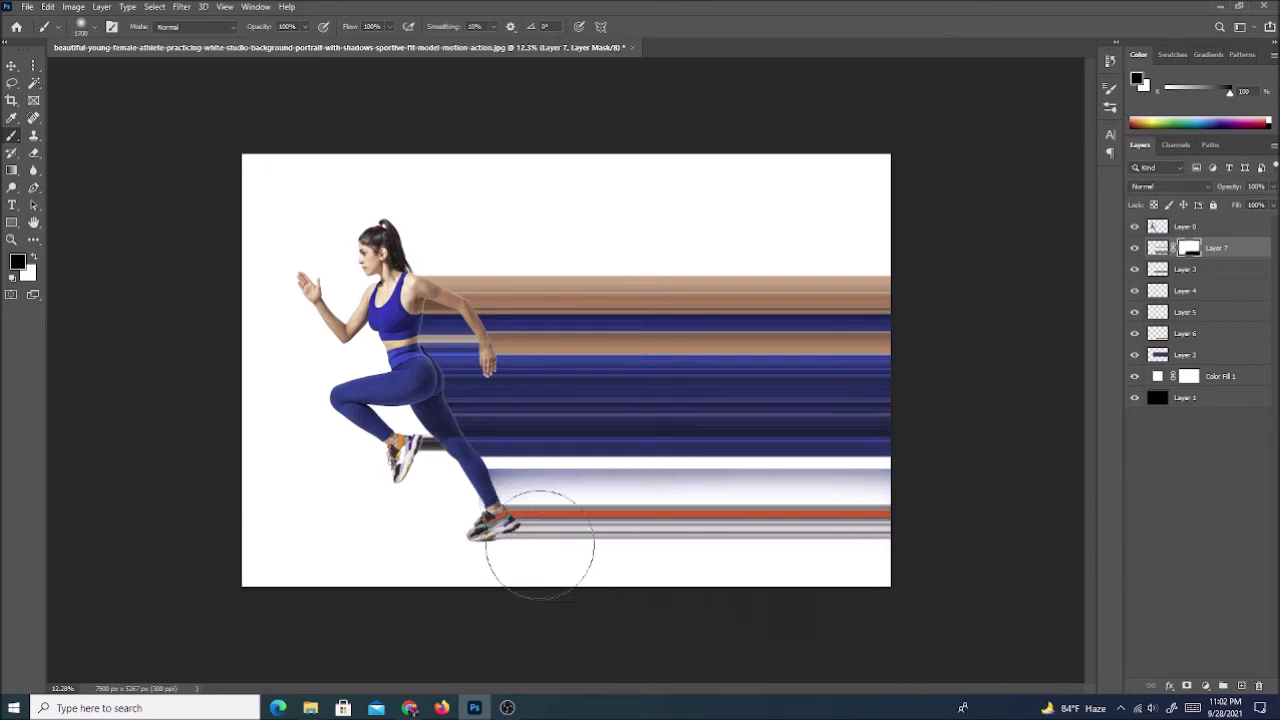
pyautogui.hotkey('ctrl', 'z')
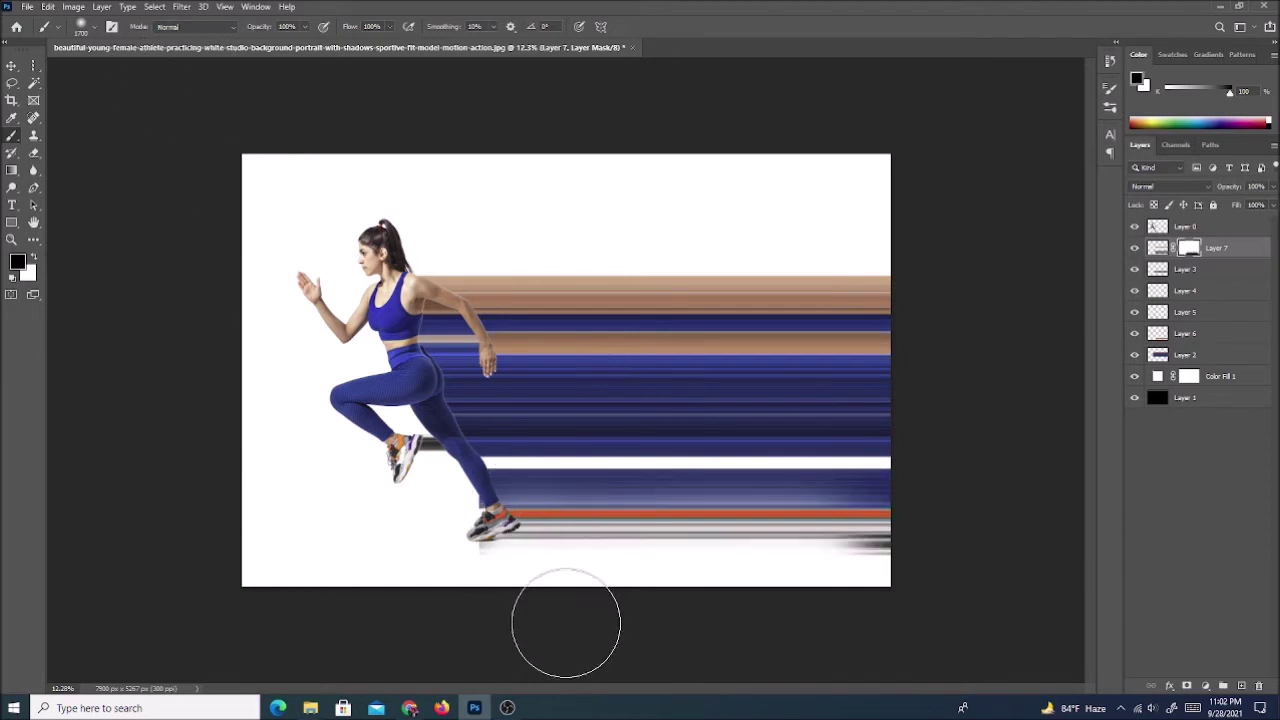
pyautogui.hotkey('ctrl', 'z')
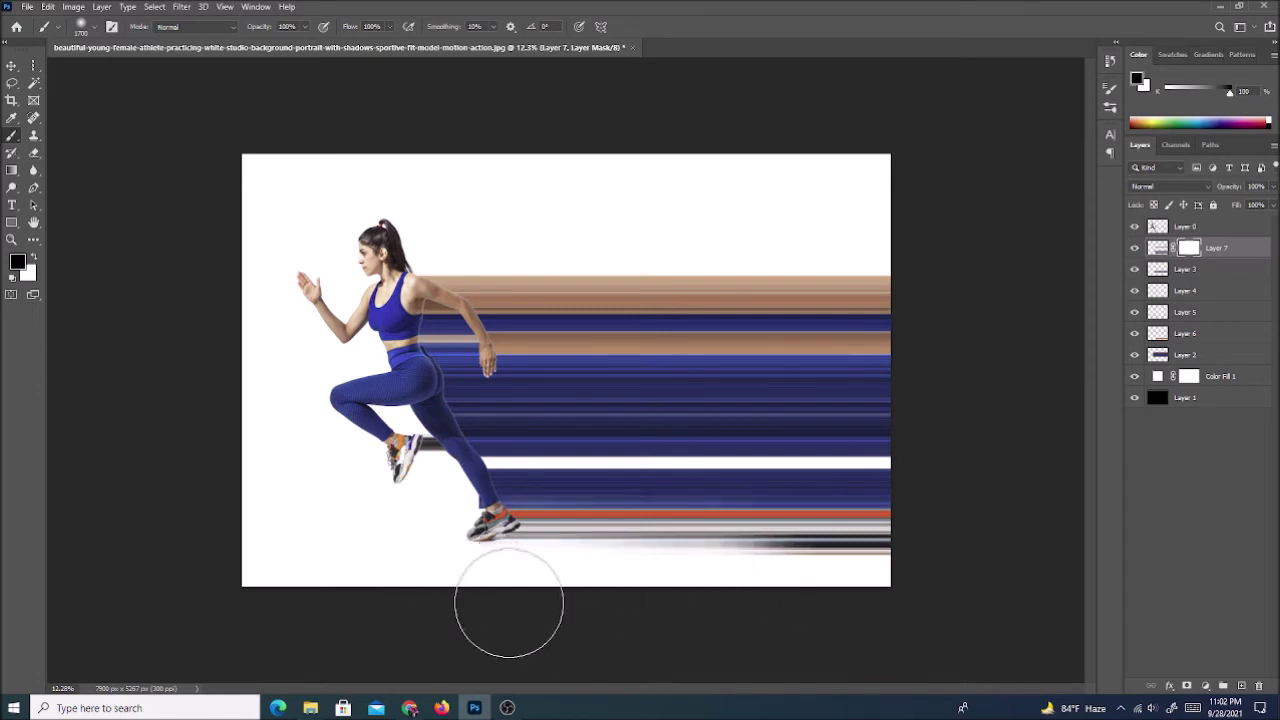
pyautogui.hotkey('ctrl', 'z')
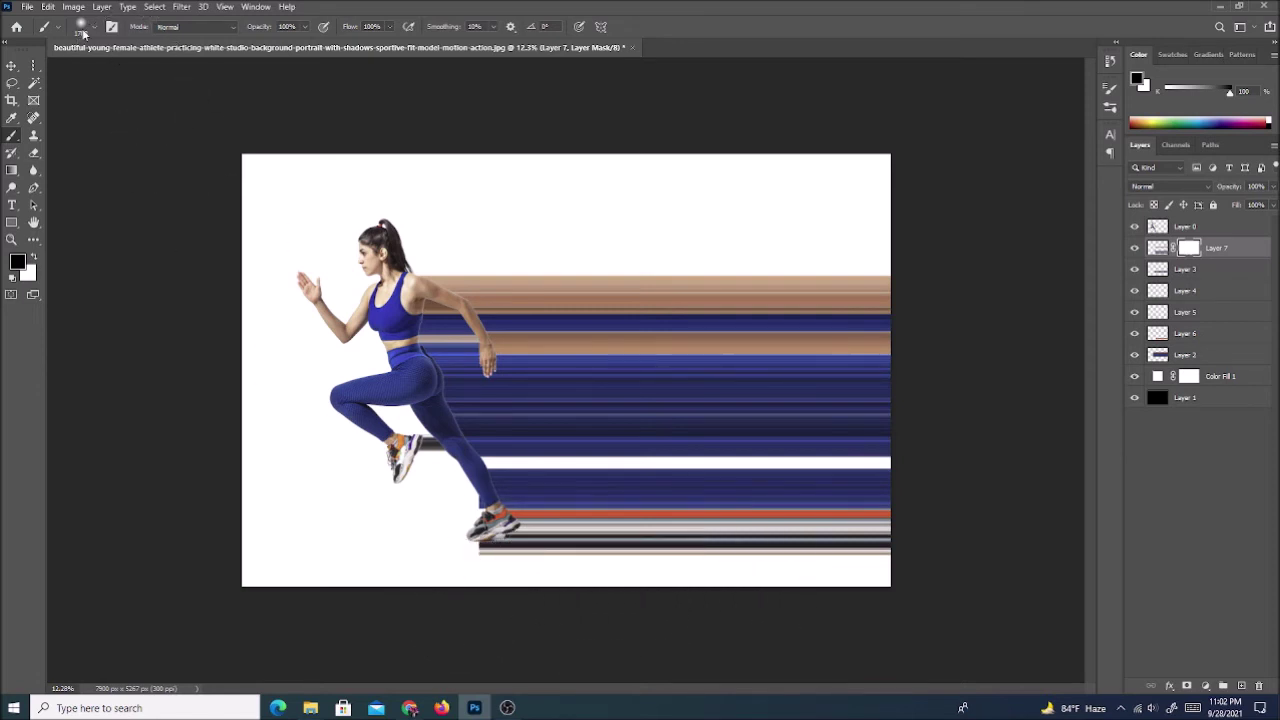
# Step: Choose the Hard Round brush from the General Brushes folder
pyautogui.click(84, 33)
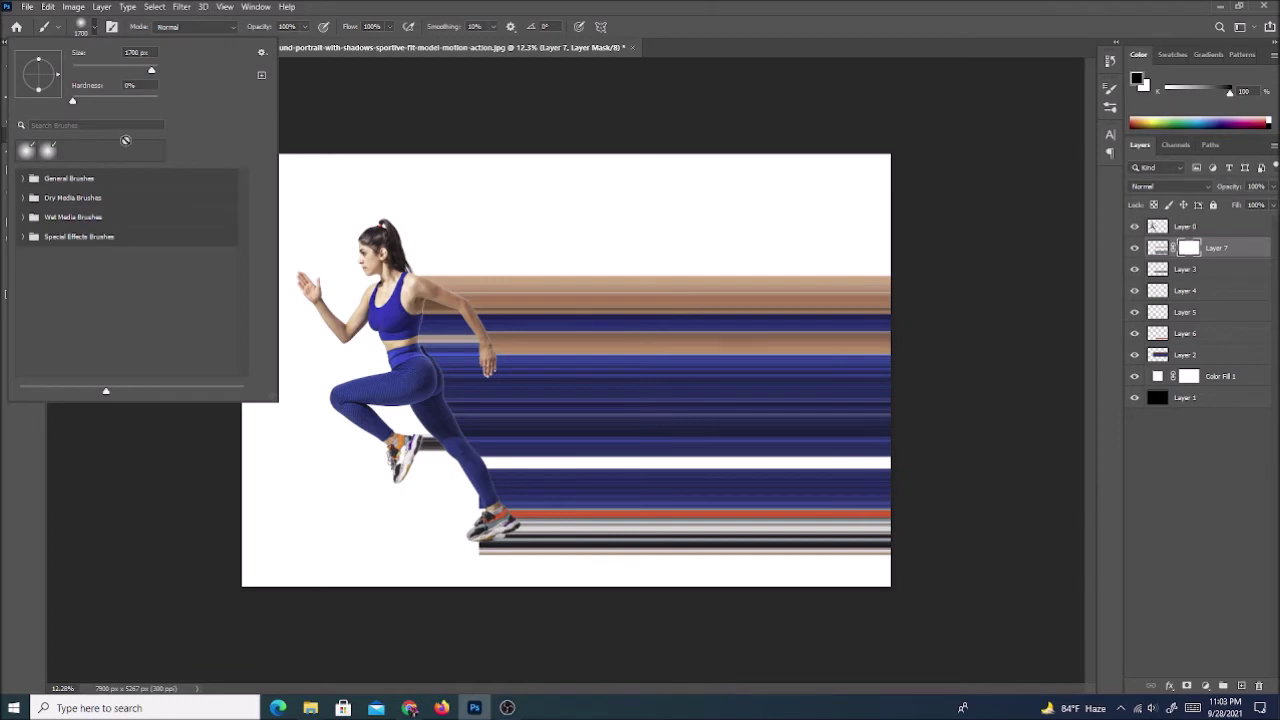
pyautogui.click(263, 53)
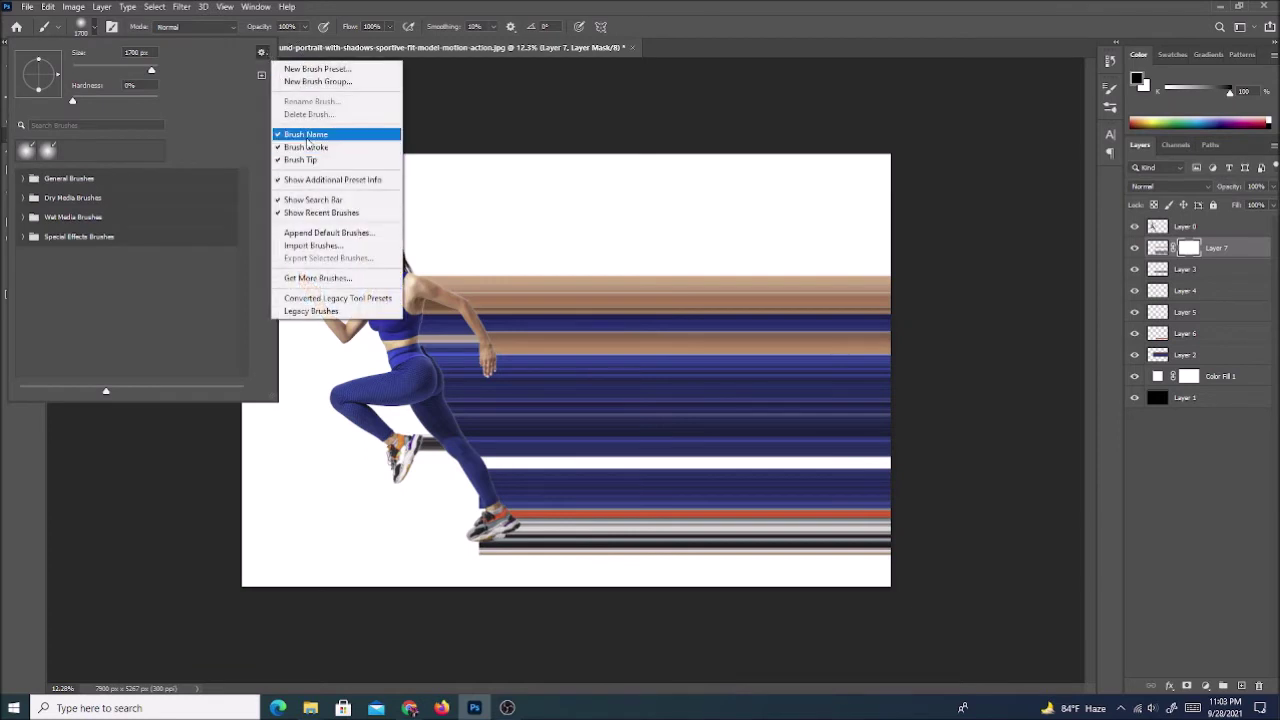
pyautogui.click(28, 188)
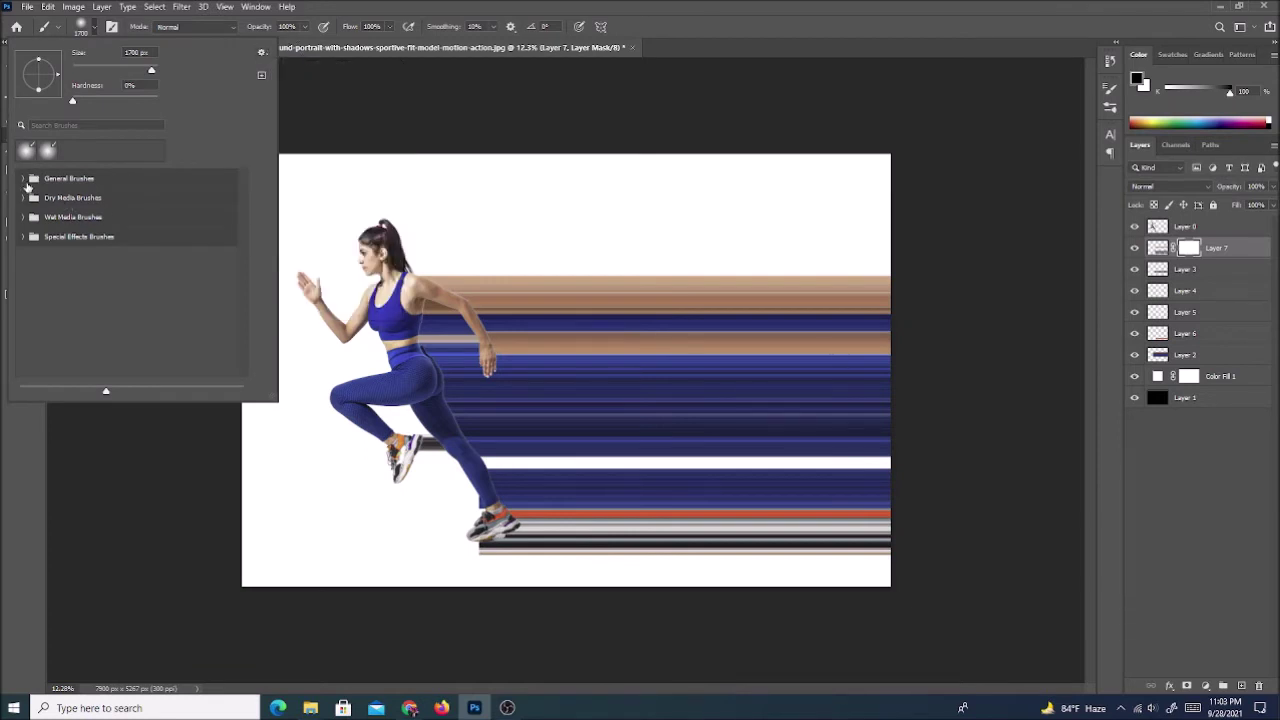
pyautogui.click(20, 178)
pyautogui.click(73, 237)
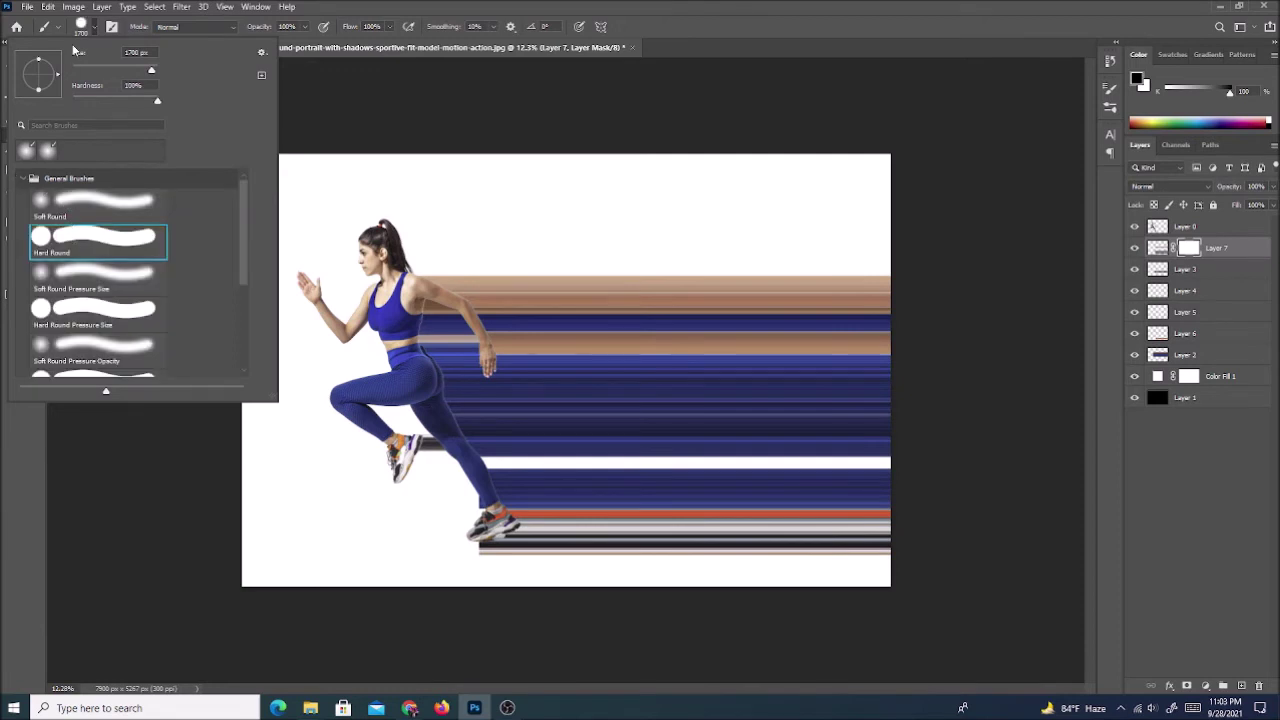
pyautogui.click(86, 26)
# Step: Paint black on Layer 7's mask to hide the bottom stripes and part of the thin tan stripe
pyautogui.moveTo(488, 617); pyautogui.dragTo(614, 614)
pyautogui.moveTo(505, 607); pyautogui.dragTo(905, 604)
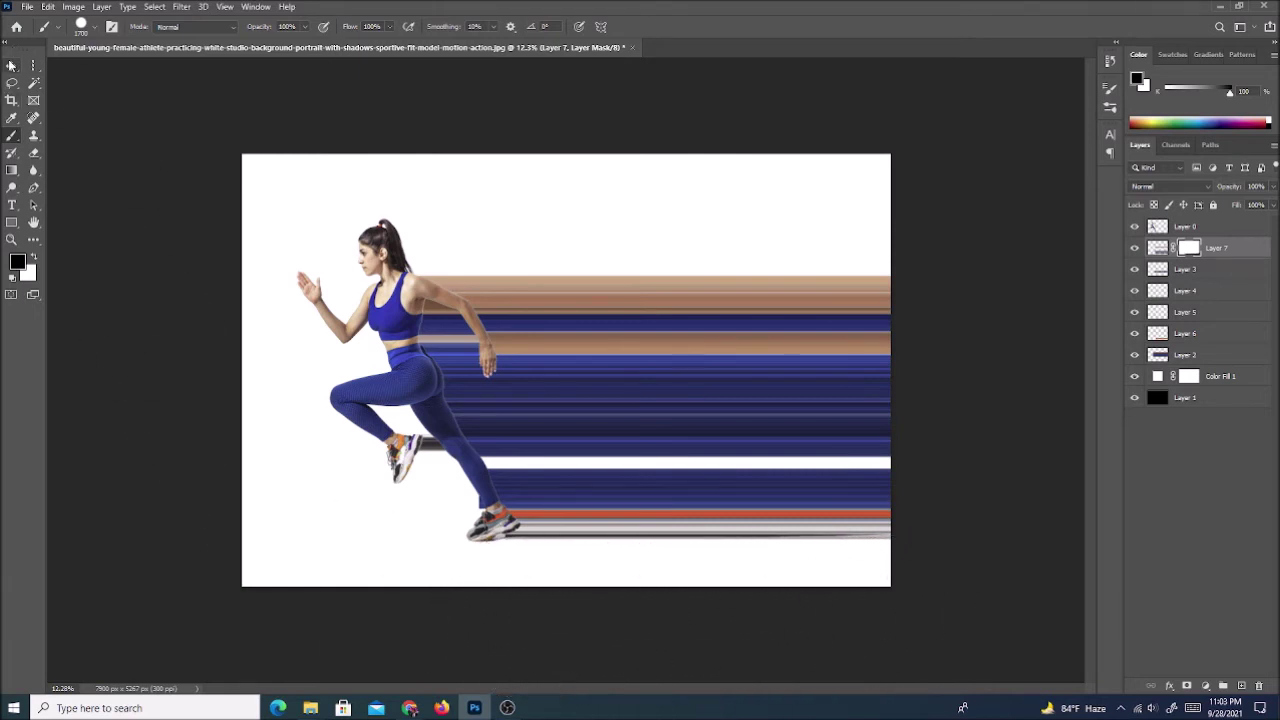
pyautogui.moveTo(457, 343)
pyautogui.mouseDown()
pyautogui.moveTo(737, 349)
pyautogui.moveTo(1020, 334)
pyautogui.mouseUp()
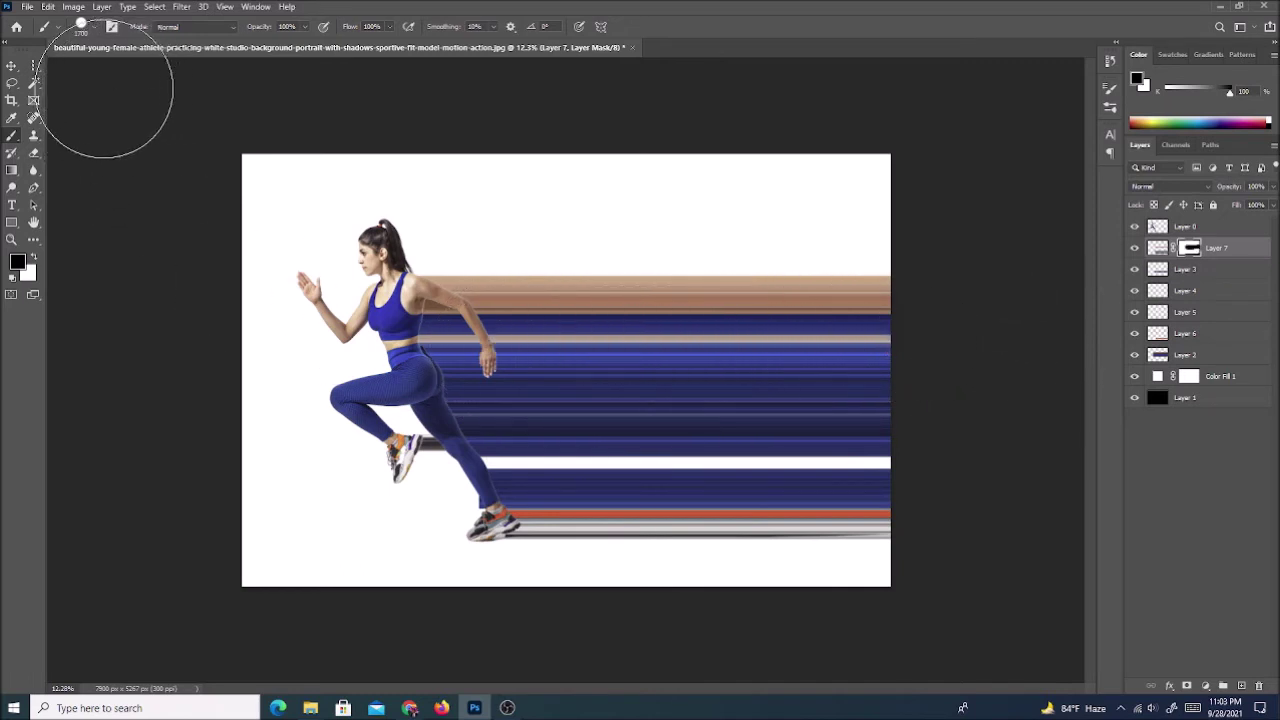
# Step: Compare Layer 7 on and off, then drag Layer 3's stripes down and right with the Move tool
pyautogui.click(11, 66)
pyautogui.click(1133, 248)
pyautogui.click(1133, 248)
pyautogui.click(1133, 248)
pyautogui.click(1133, 248)
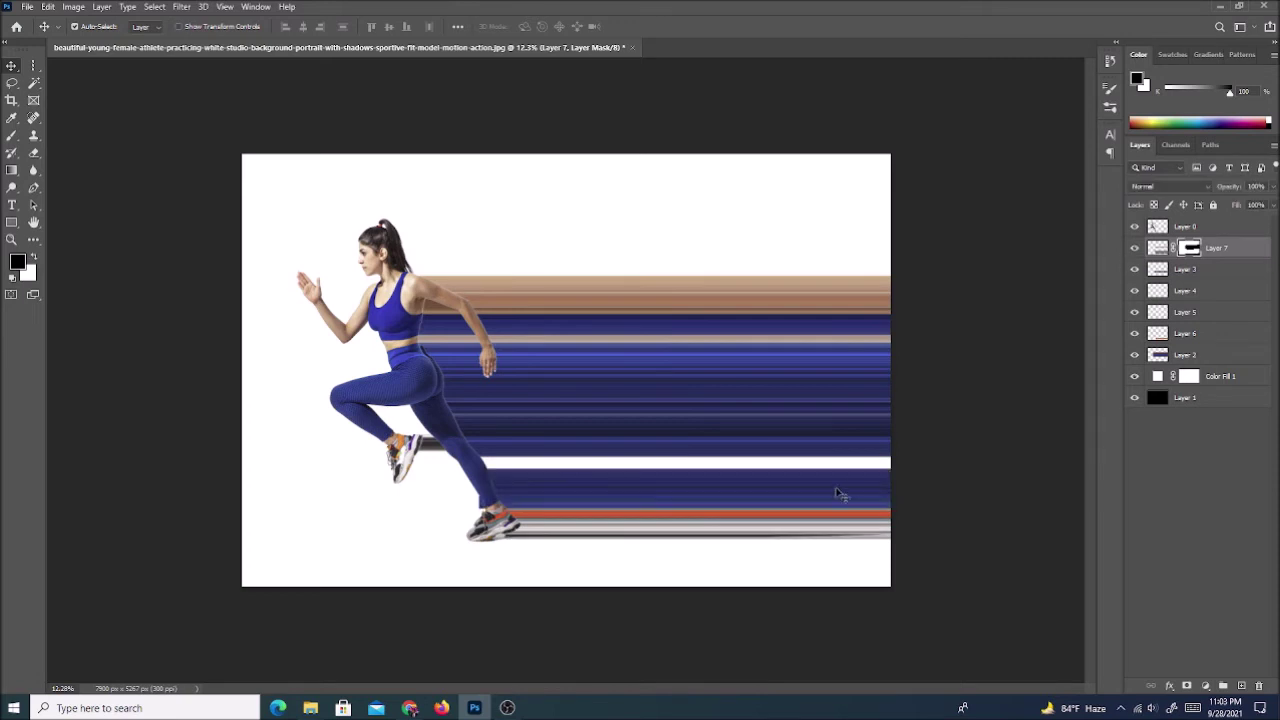
pyautogui.moveTo(737, 440); pyautogui.dragTo(735, 435)
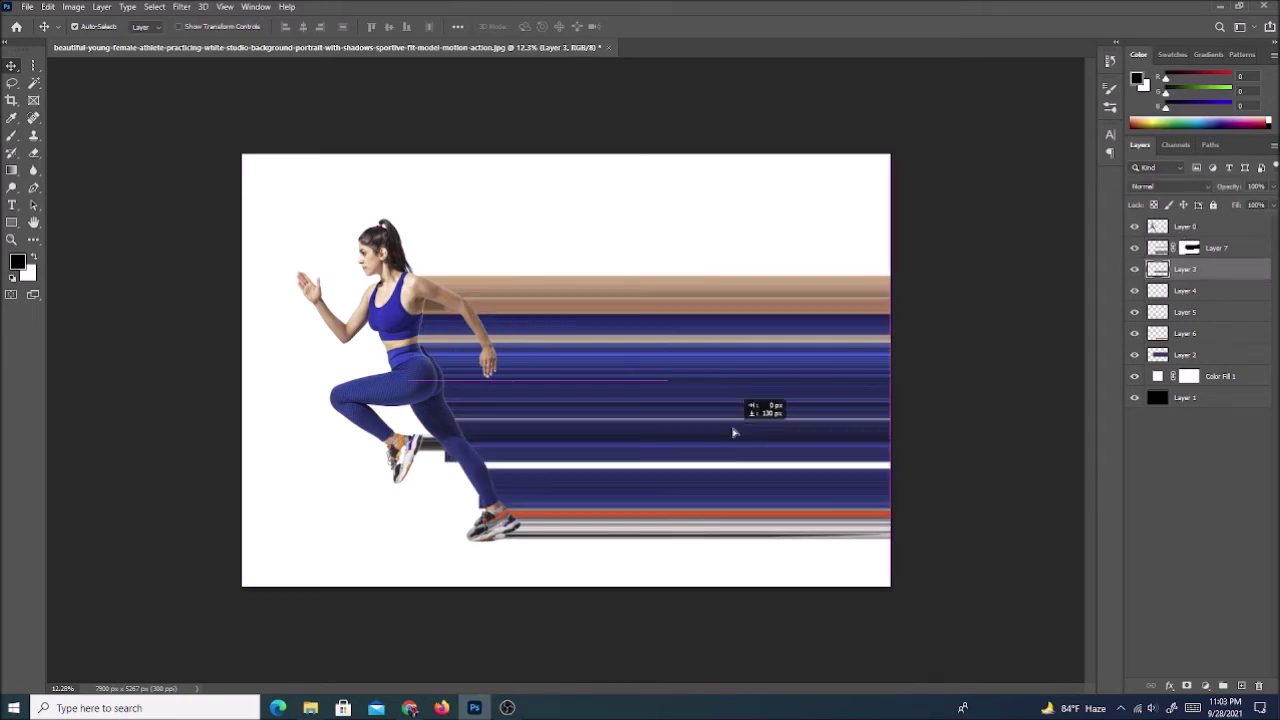
pyautogui.moveTo(735, 435); pyautogui.dragTo(749, 446)
pyautogui.click(936, 450)
pyautogui.scroll(-2, 726, 462)
pyautogui.scroll(1, 726, 462)
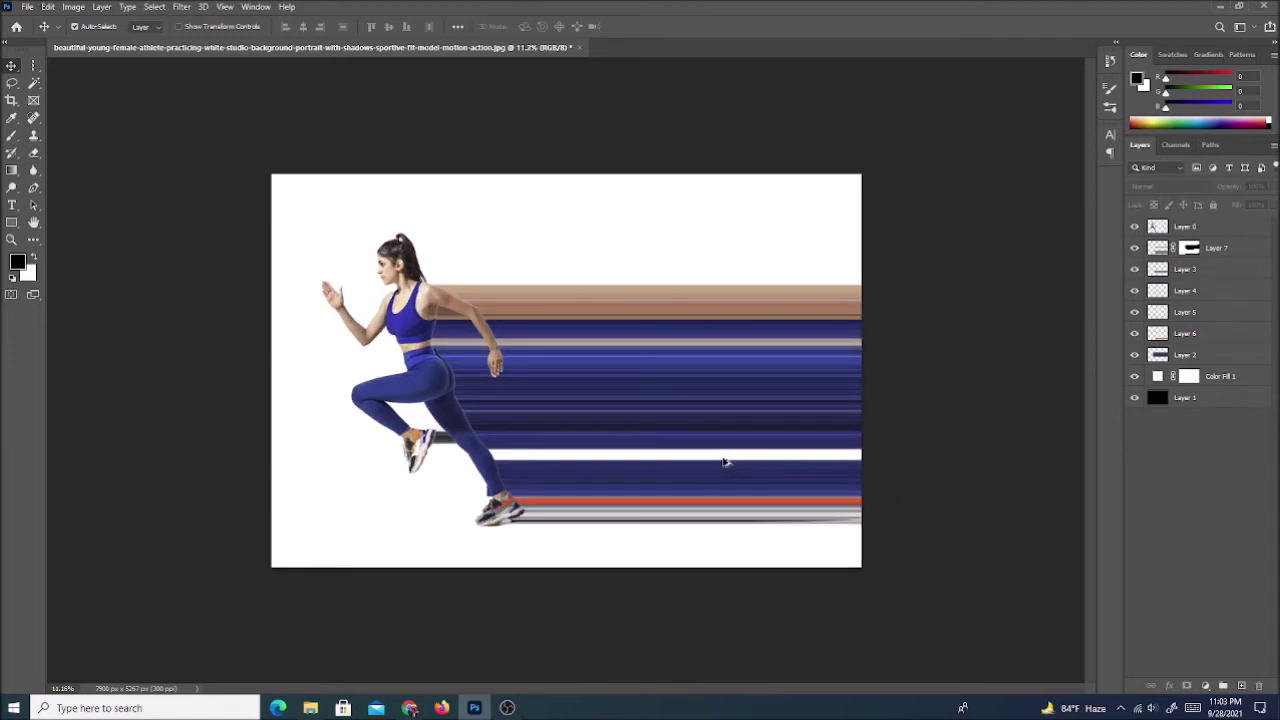
# Step: Select Layers 7, 3, 4, 5, 6 and 2 and merge them into one Layer 7
pyautogui.click(1199, 229)
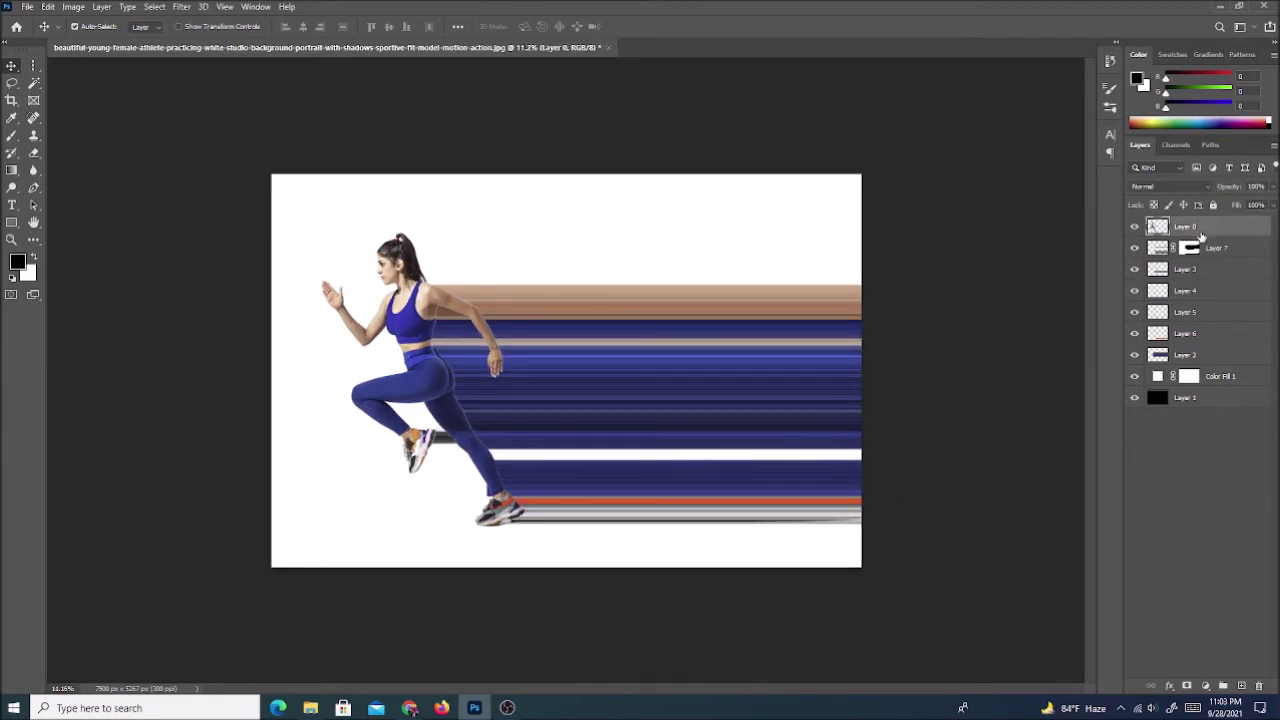
pyautogui.click(1225, 249)
pyautogui.keyDown('shift'); pyautogui.click(1212, 270); pyautogui.keyUp('shift')
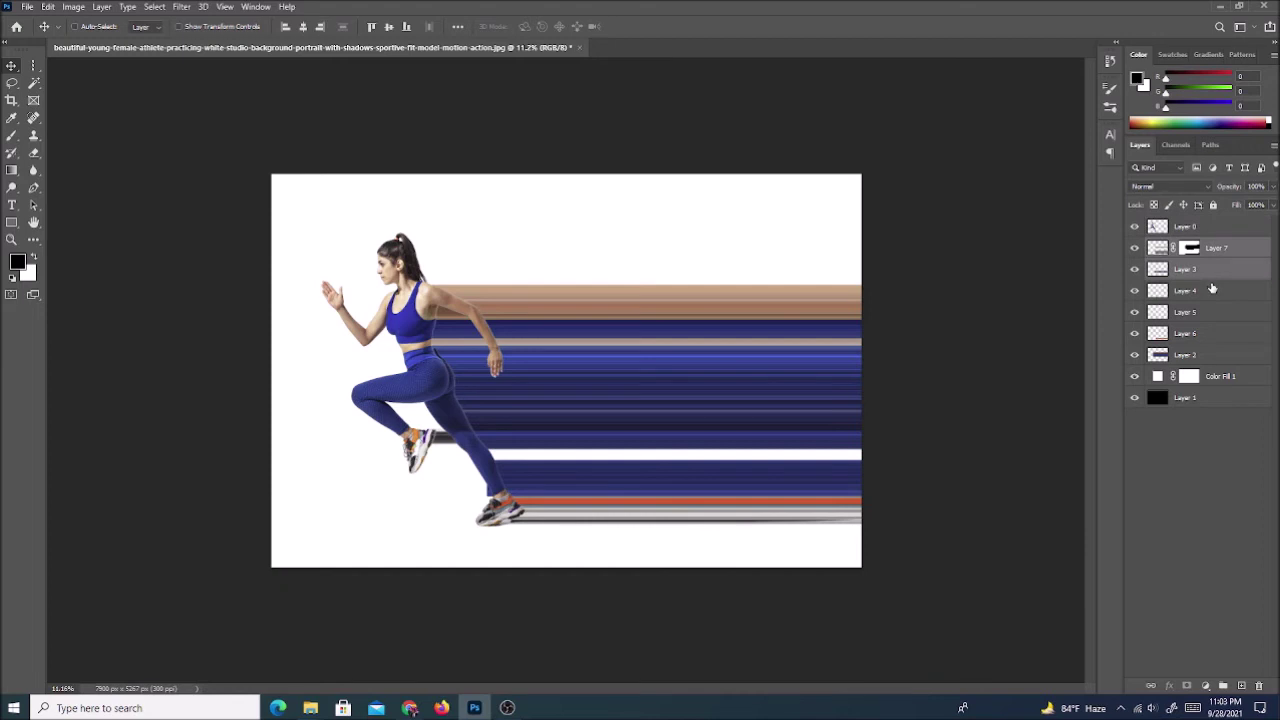
pyautogui.keyDown('shift'); pyautogui.click(1211, 290); pyautogui.keyUp('shift')
pyautogui.keyDown('shift'); pyautogui.click(1210, 313); pyautogui.keyUp('shift')
pyautogui.keyDown('shift'); pyautogui.click(1210, 335); pyautogui.keyUp('shift')
pyautogui.keyDown('shift'); pyautogui.click(1205, 357); pyautogui.keyUp('shift')
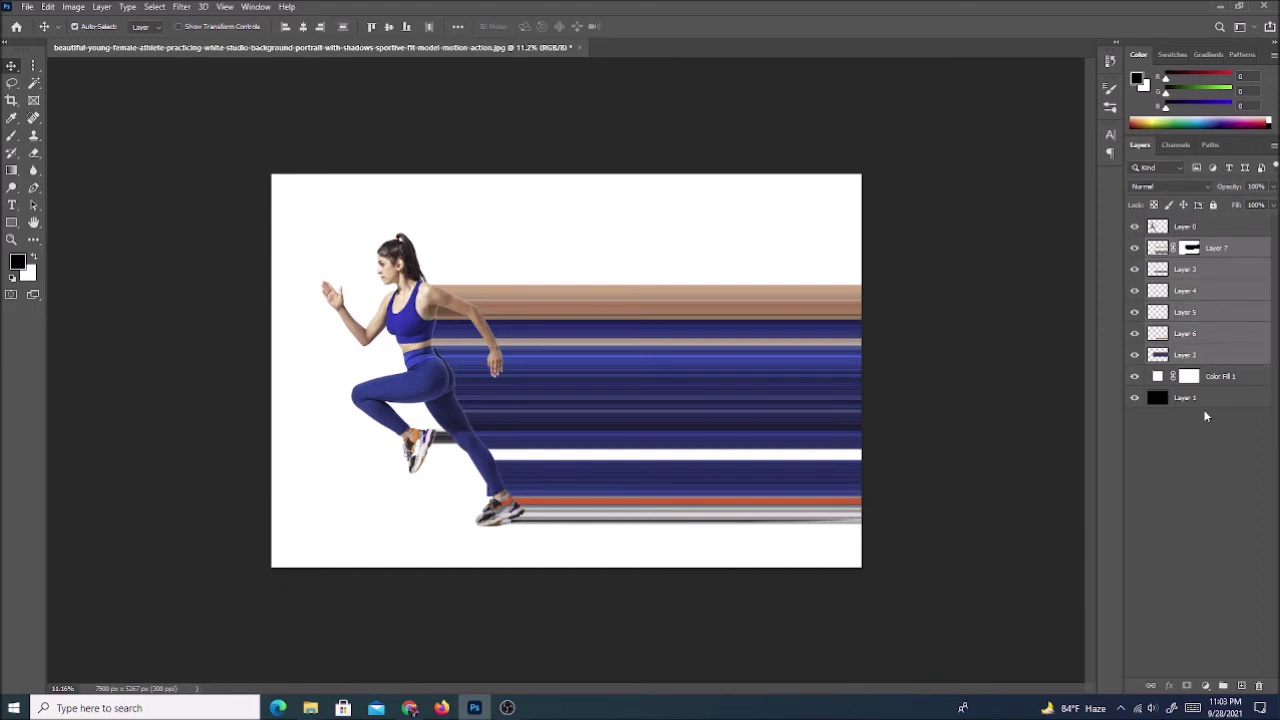
pyautogui.rightClick(1181, 315)
pyautogui.click(1032, 524)
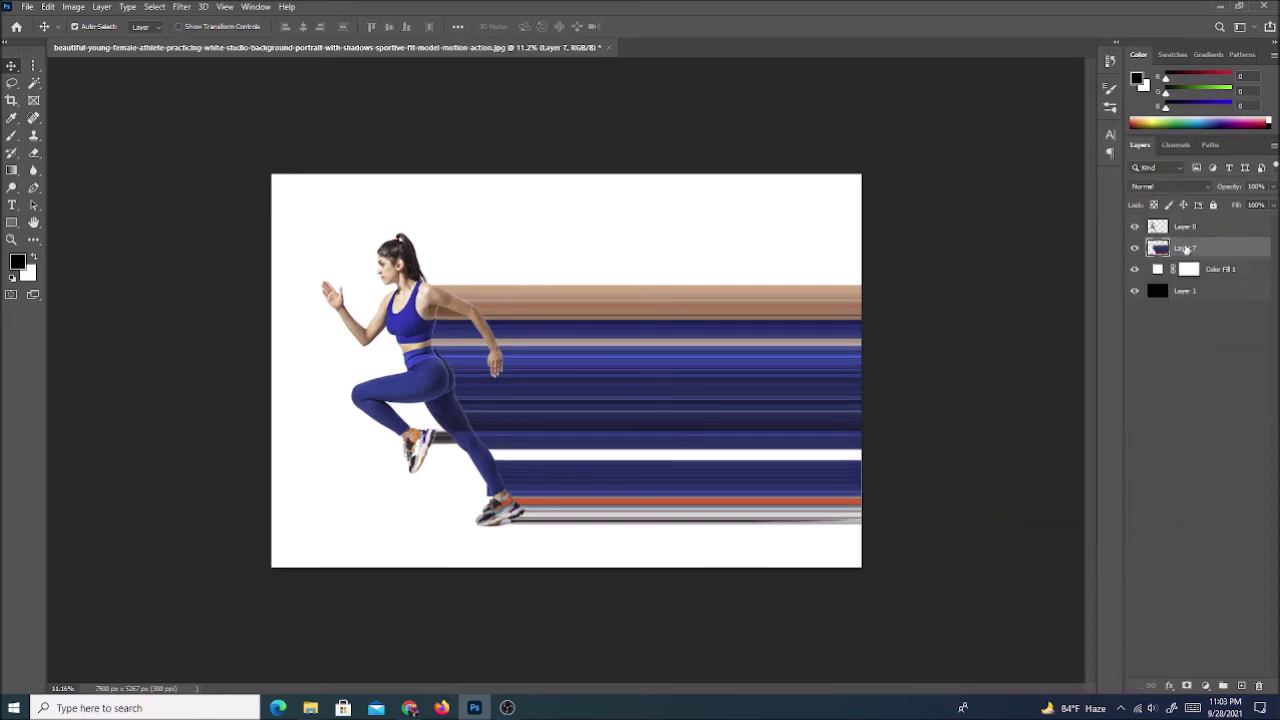
# Step: Check the merged Layer 7 and give it a blank layer mask
pyautogui.click(1135, 248)
pyautogui.click(1135, 248)
pyautogui.click(1186, 686)
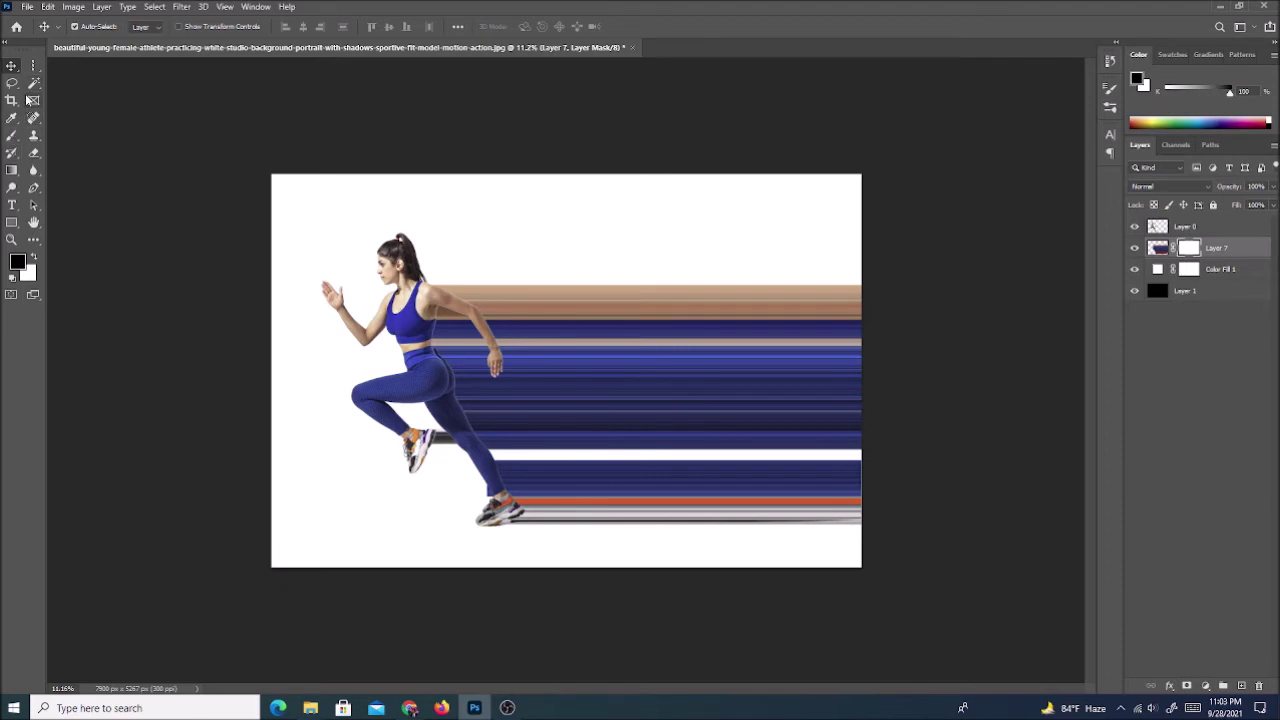
# Step: Pick the Brush tool and shrink it from 1700 to 900 px
pyautogui.click(11, 136)
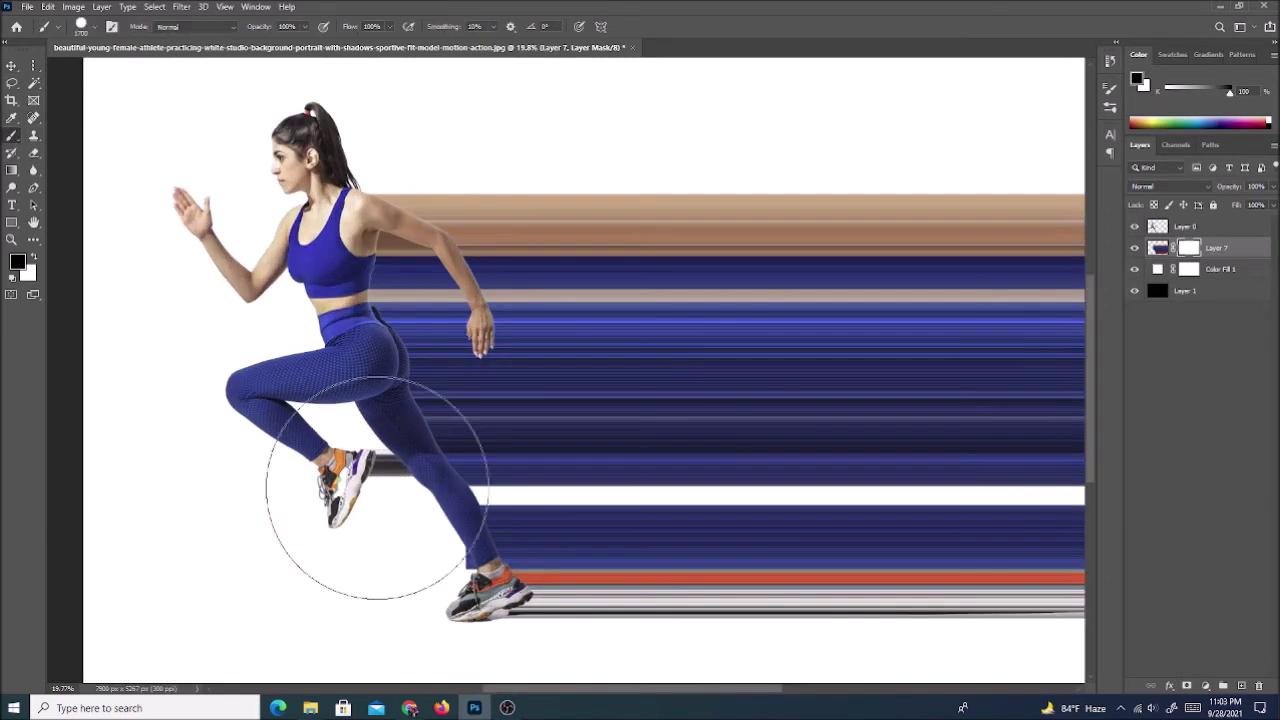
pyautogui.moveTo(378, 480); pyautogui.dragTo(500, 463)
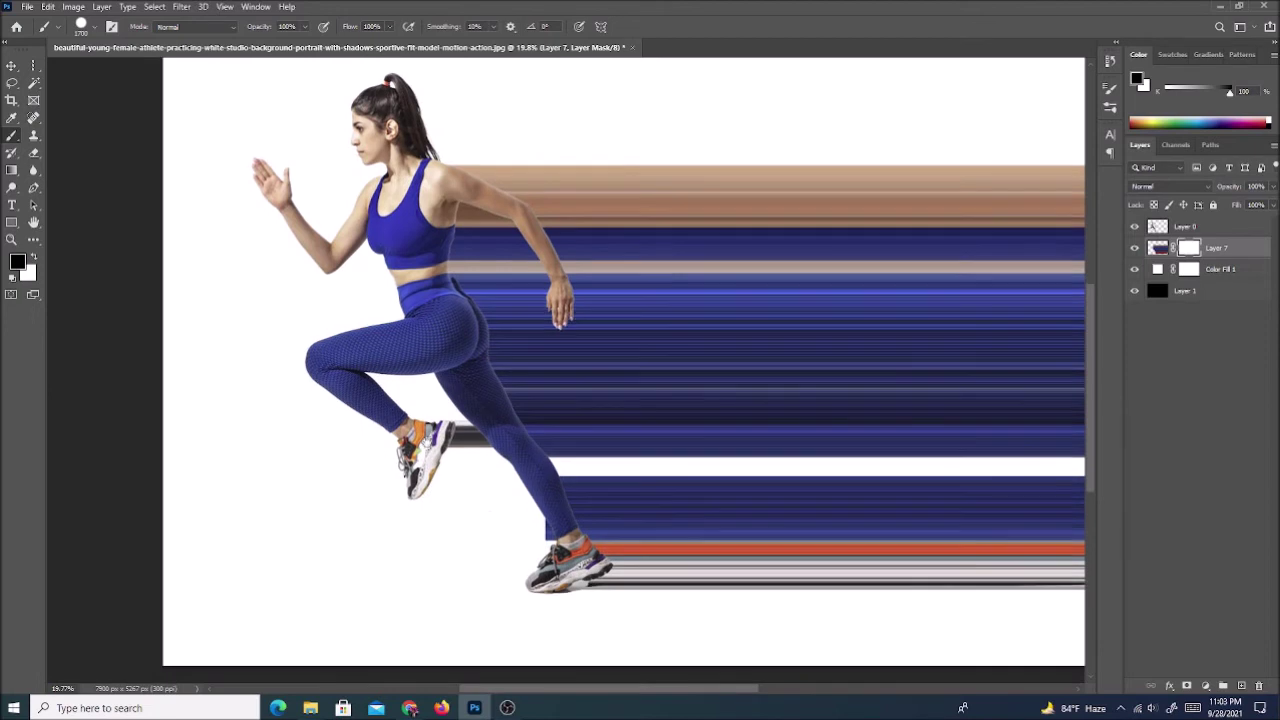
pyautogui.scroll(3, 540, 509)
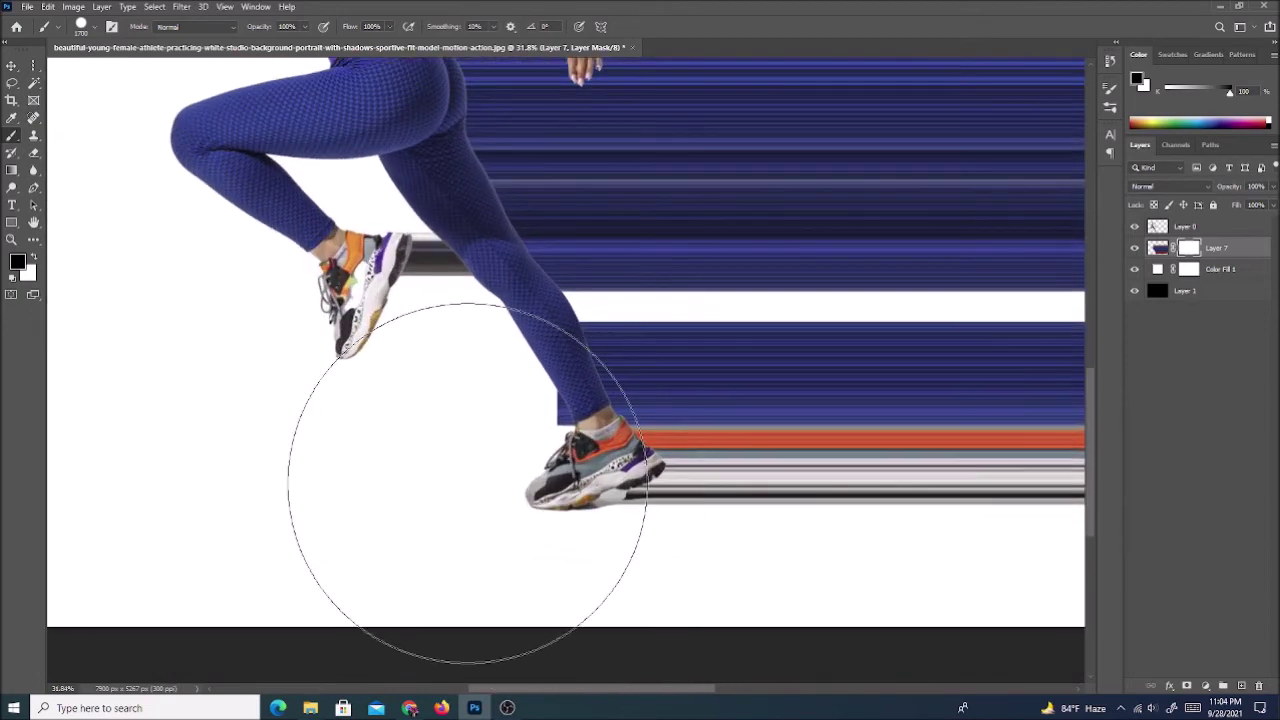
pyautogui.press('[')
pyautogui.press('[')
pyautogui.press('[')
pyautogui.press('[')
pyautogui.press('[')
pyautogui.press('[')
pyautogui.press('[')
pyautogui.press('[')
pyautogui.press('[')
pyautogui.press('[')
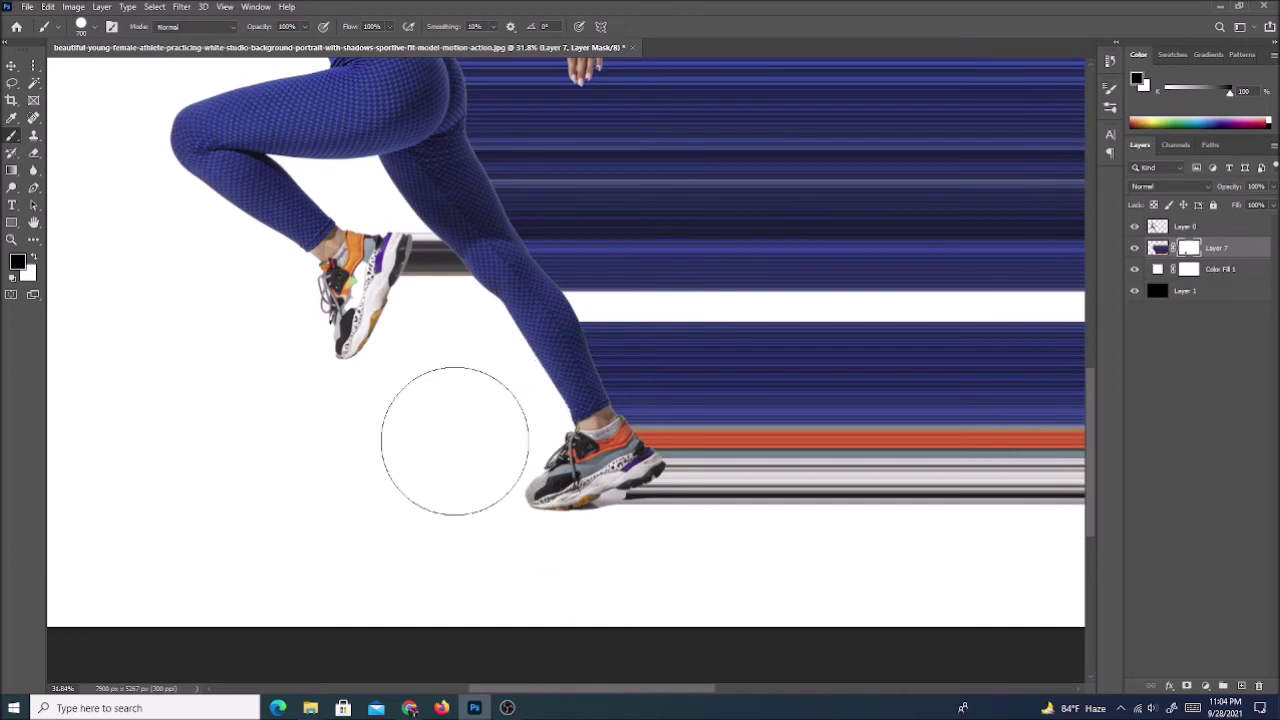
pyautogui.hotkey('ctrl', '0')
pyautogui.scroll(5, 345, 325)
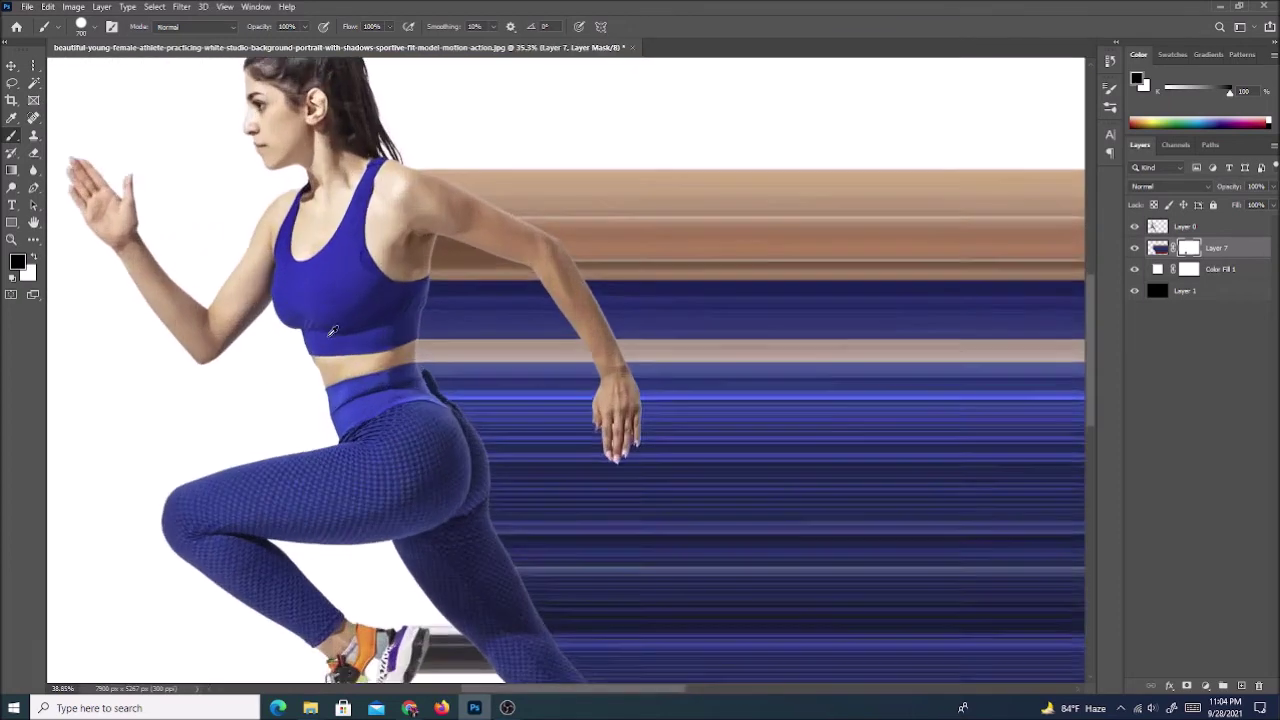
pyautogui.scroll(3, 443, 467)
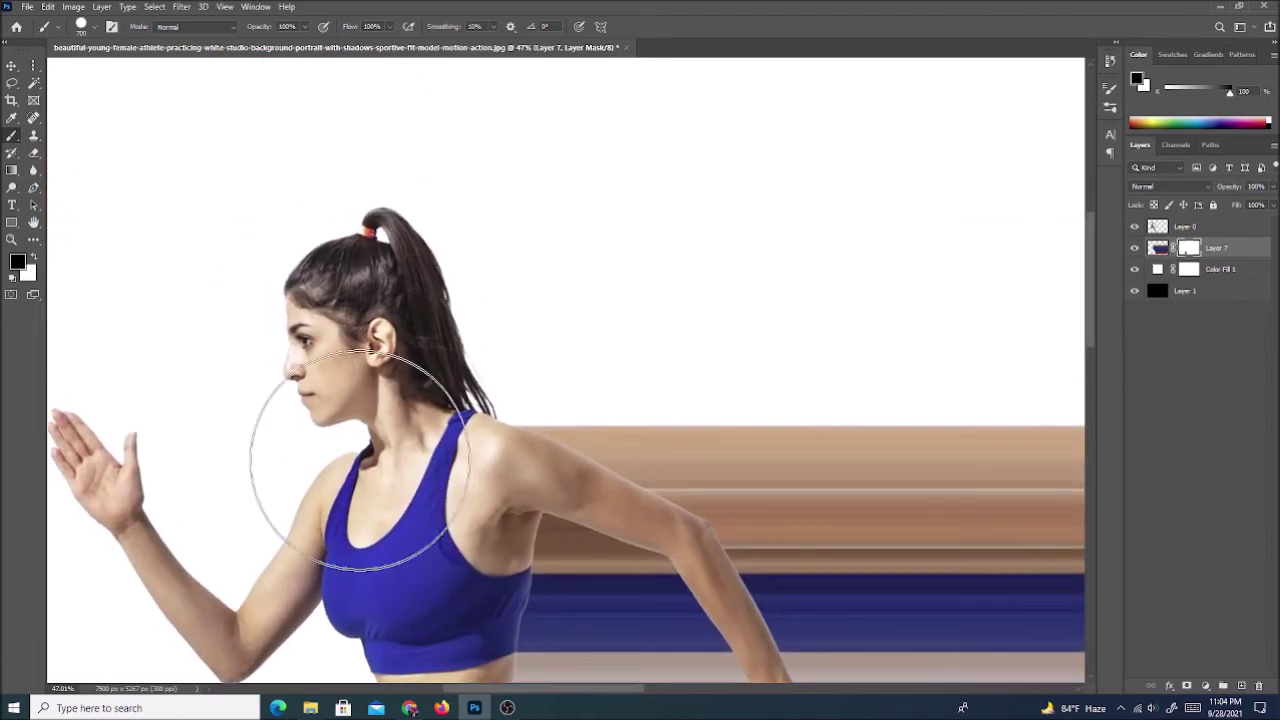
pyautogui.scroll(-4, 300, 440)
pyautogui.scroll(-3, 412, 506)
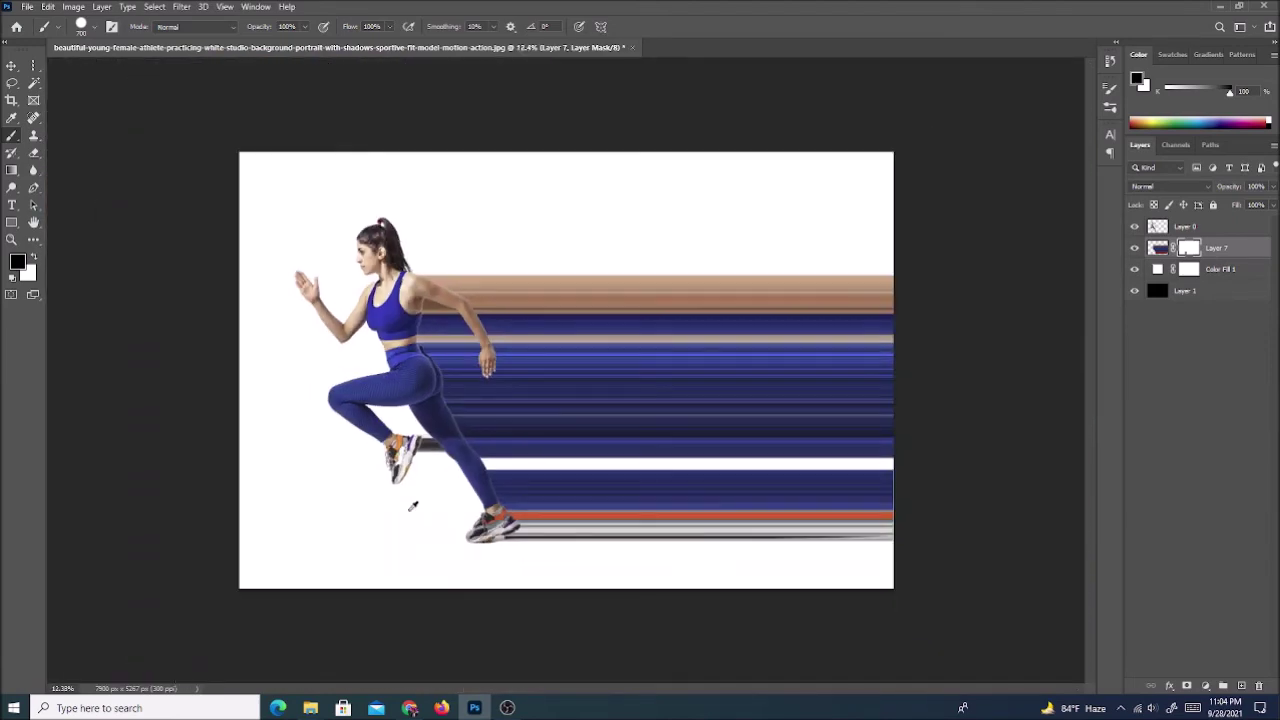
pyautogui.scroll(1, 412, 506)
pyautogui.scroll(-2, 412, 506)
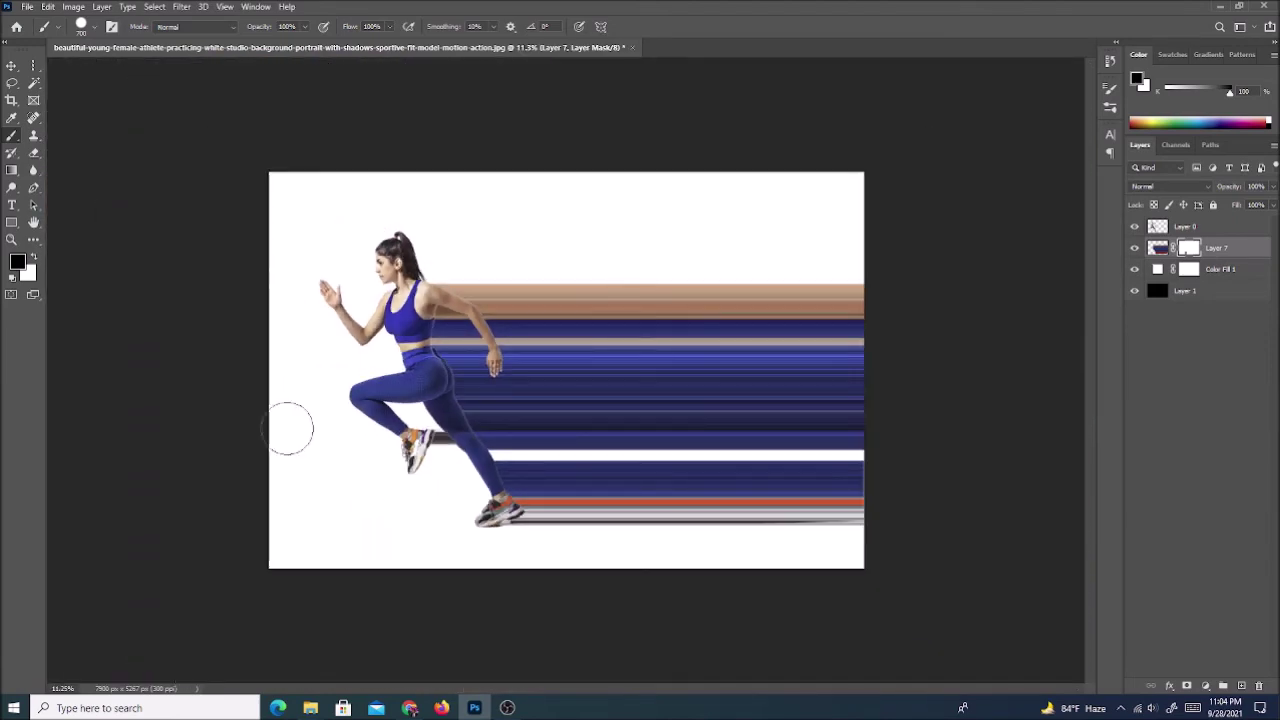
pyautogui.click(11, 66)
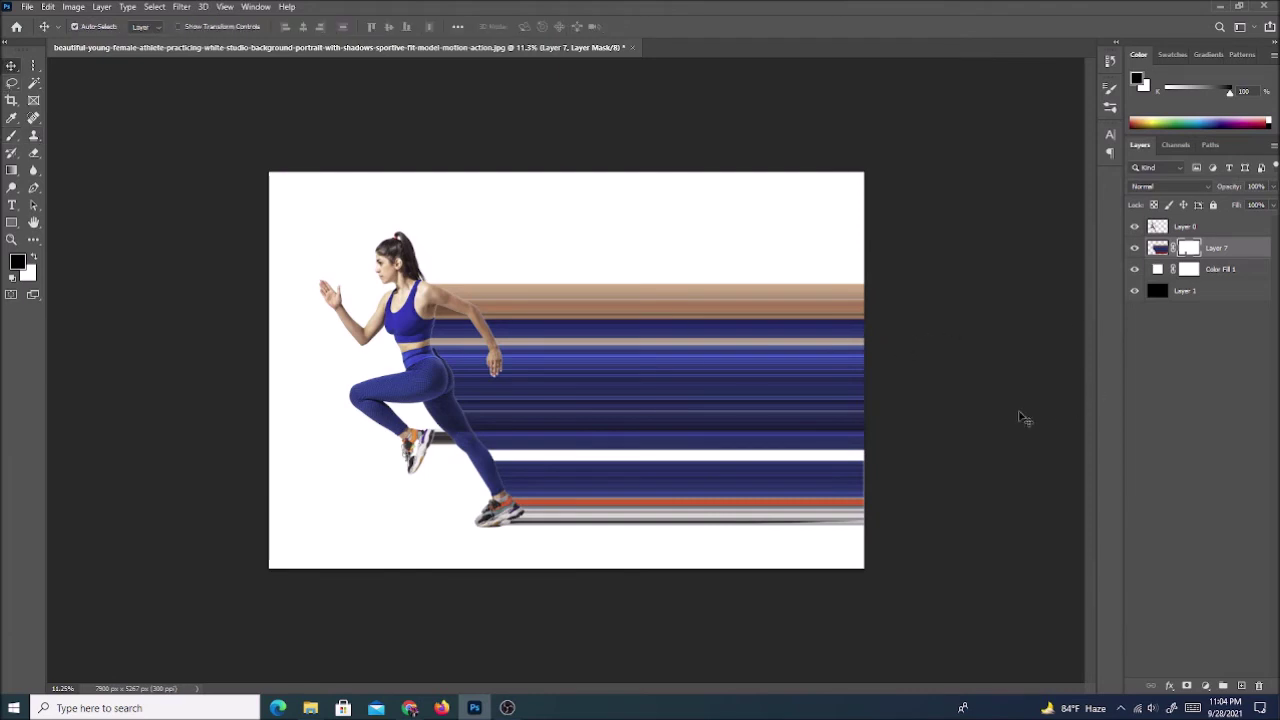
# Step: Put Layer 7's streaks into Free Transform in Warp mode
pyautogui.click(1134, 248)
pyautogui.click(1134, 248)
pyautogui.hotkey('ctrl', 't')
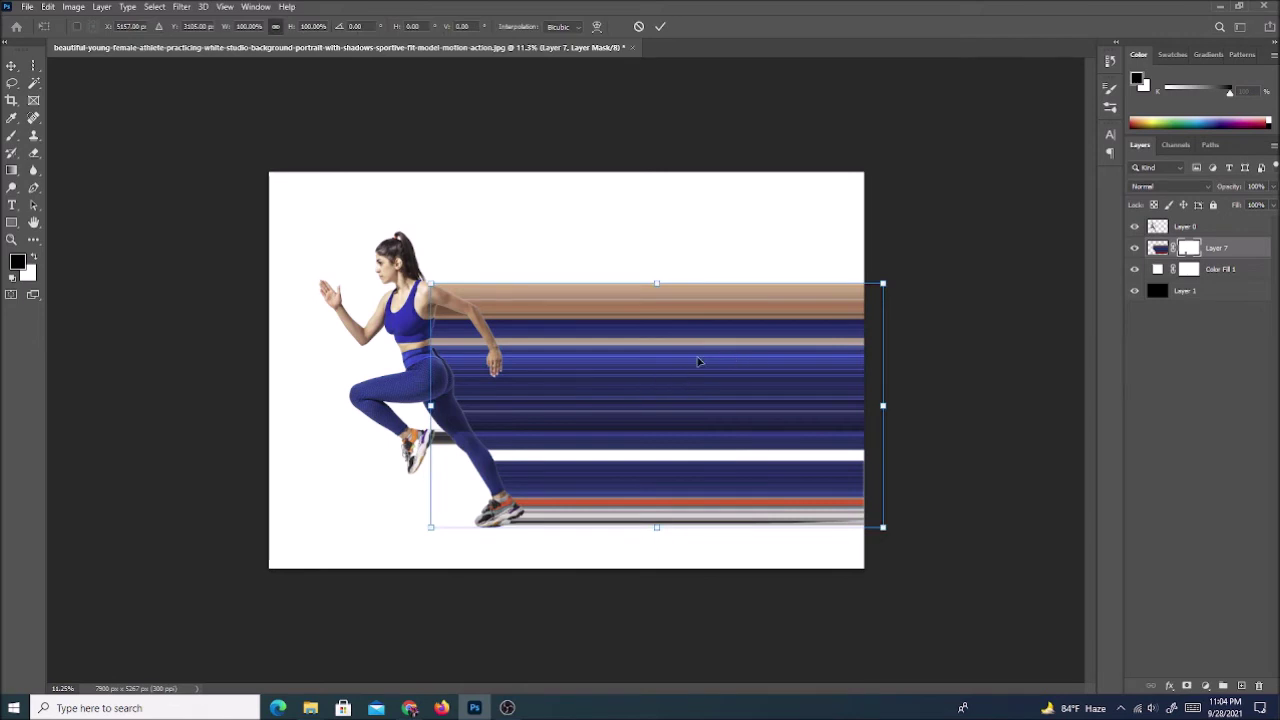
pyautogui.rightClick(698, 361)
pyautogui.click(745, 451)
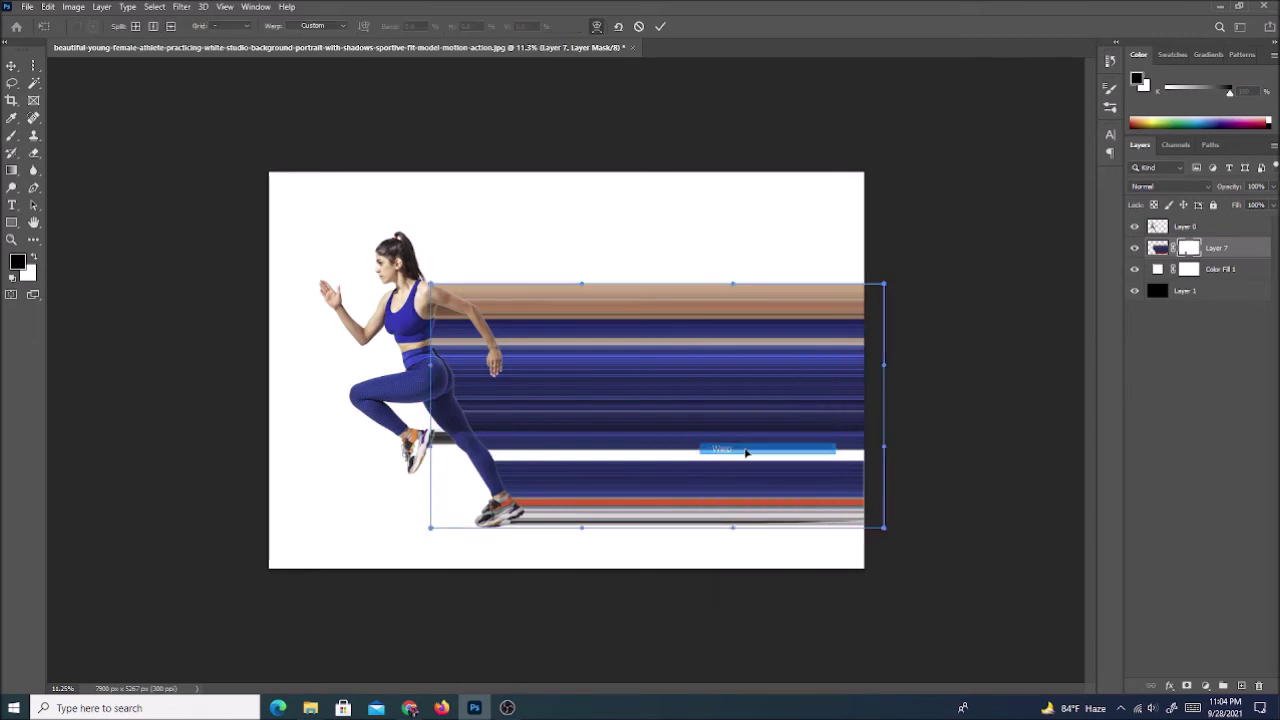
# Step: Warp the streaks' corners up and left into a rough curl behind the runner
pyautogui.moveTo(886, 533)
pyautogui.mouseDown()
pyautogui.moveTo(586, 226)
pyautogui.moveTo(569, 214)
pyautogui.moveTo(532, 263)
pyautogui.mouseUp()
pyautogui.moveTo(885, 287)
pyautogui.mouseDown()
pyautogui.moveTo(717, 220)
pyautogui.moveTo(686, 166)
pyautogui.moveTo(711, 170)
pyautogui.mouseUp()
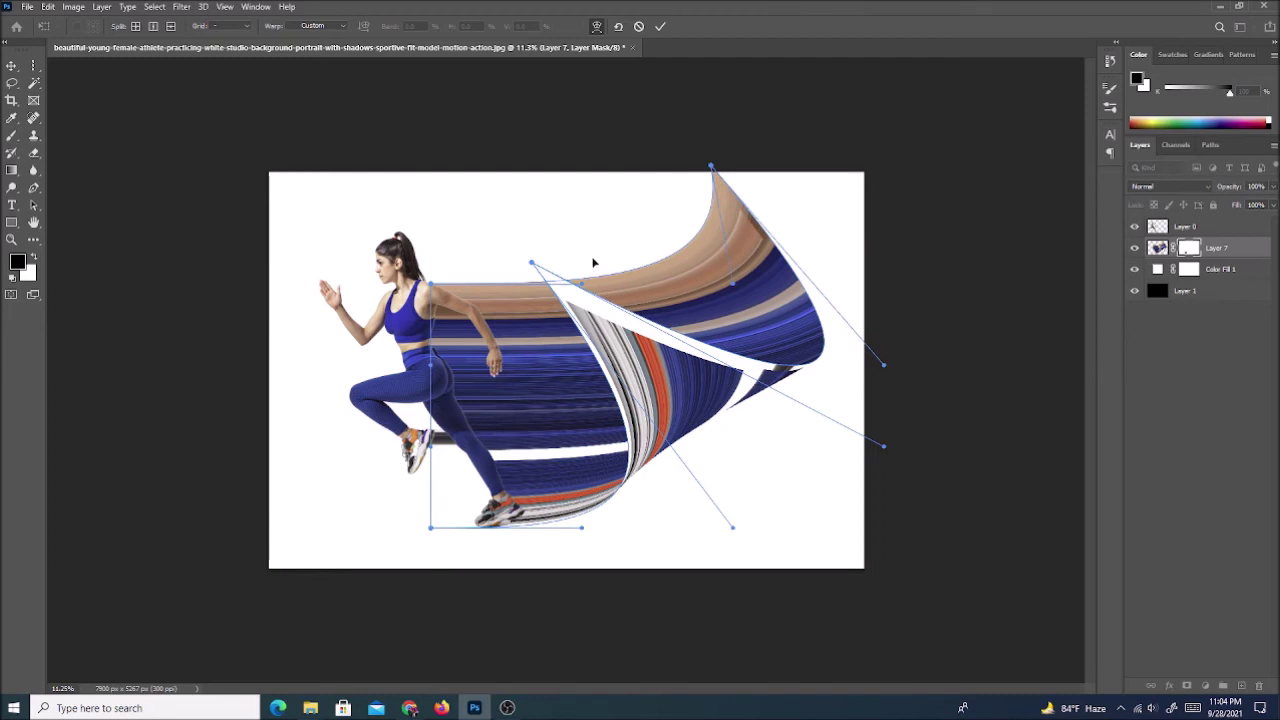
pyautogui.moveTo(531, 263); pyautogui.dragTo(460, 275)
pyautogui.moveTo(886, 369)
pyautogui.mouseDown()
pyautogui.moveTo(680, 208)
pyautogui.moveTo(634, 194)
pyautogui.moveTo(466, 229)
pyautogui.moveTo(534, 263)
pyautogui.moveTo(916, 271)
pyautogui.moveTo(714, 178)
pyautogui.mouseUp()
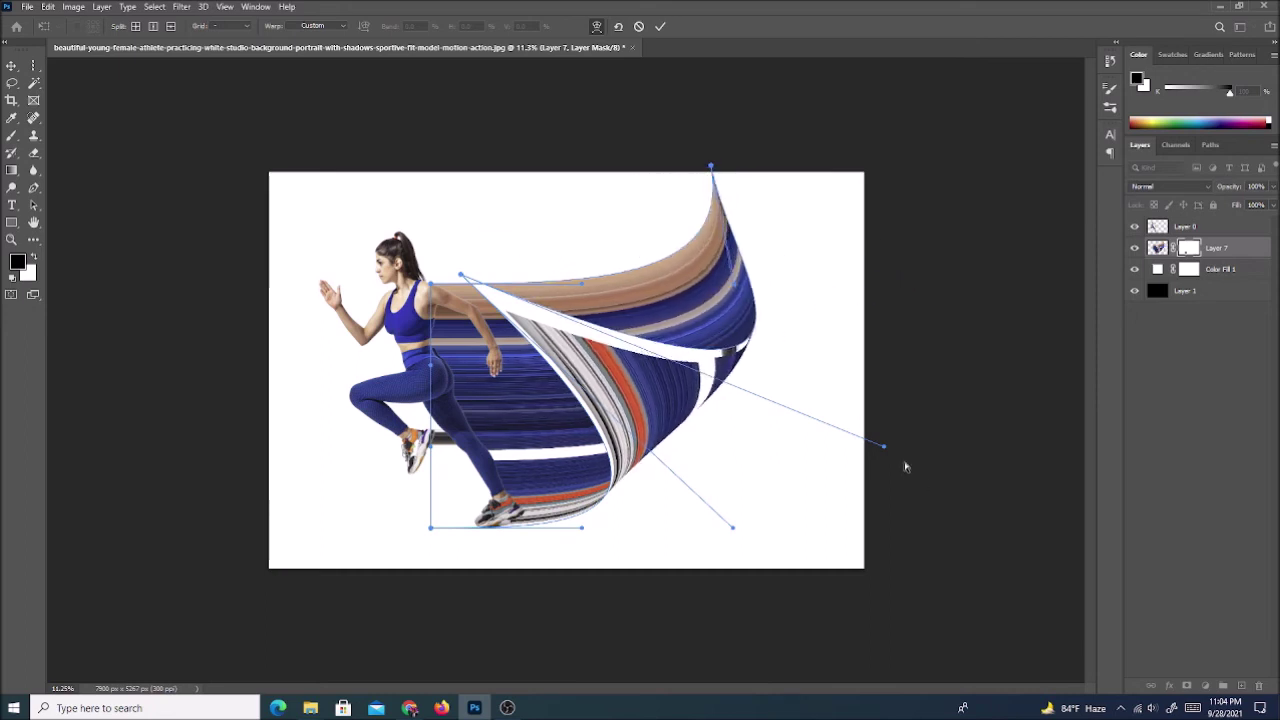
pyautogui.moveTo(885, 452)
pyautogui.mouseDown()
pyautogui.moveTo(740, 396)
pyautogui.moveTo(758, 436)
pyautogui.mouseUp()
pyautogui.moveTo(460, 279)
pyautogui.mouseDown()
pyautogui.moveTo(466, 327)
pyautogui.moveTo(523, 321)
pyautogui.moveTo(562, 380)
pyautogui.mouseUp()
pyautogui.moveTo(711, 172)
pyautogui.mouseDown()
pyautogui.moveTo(583, 251)
pyautogui.moveTo(560, 183)
pyautogui.moveTo(624, 174)
pyautogui.mouseUp()
pyautogui.moveTo(563, 384)
pyautogui.mouseDown()
pyautogui.moveTo(520, 300)
pyautogui.moveTo(458, 226)
pyautogui.moveTo(440, 224)
pyautogui.mouseUp()
# Step: Refine the curl into a tight upward swoosh with a tan fold, and commit the warp
pyautogui.moveTo(699, 328)
pyautogui.mouseDown()
pyautogui.moveTo(698, 317)
pyautogui.moveTo(716, 324)
pyautogui.mouseUp()
pyautogui.moveTo(762, 441); pyautogui.dragTo(496, 211)
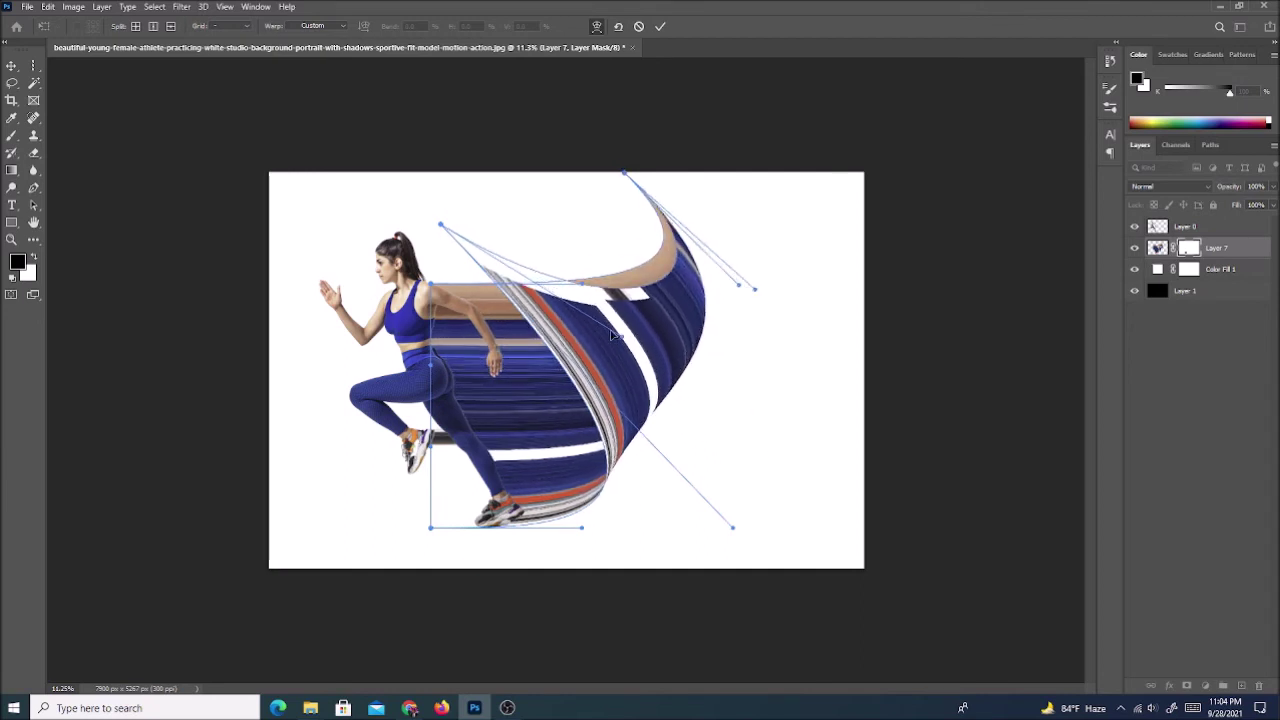
pyautogui.moveTo(496, 211)
pyautogui.mouseDown()
pyautogui.moveTo(673, 375)
pyautogui.moveTo(644, 362)
pyautogui.mouseUp()
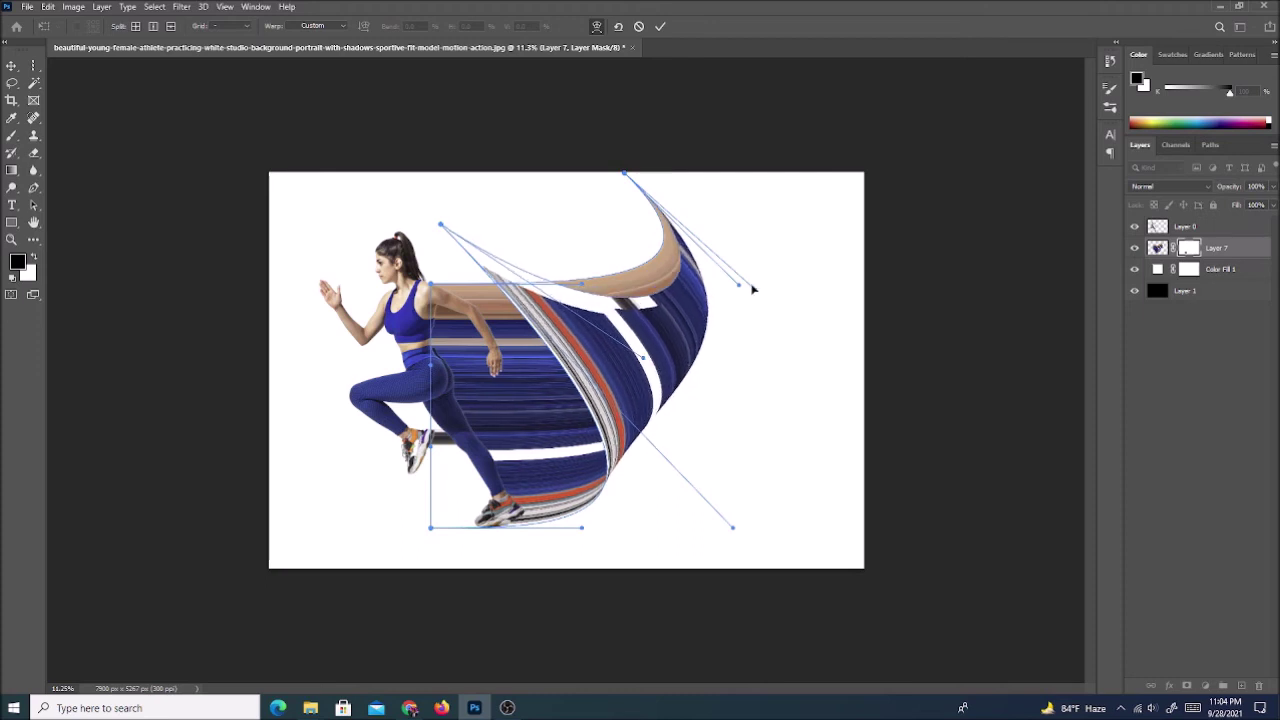
pyautogui.moveTo(753, 289)
pyautogui.mouseDown()
pyautogui.moveTo(603, 251)
pyautogui.moveTo(549, 192)
pyautogui.moveTo(763, 304)
pyautogui.mouseUp()
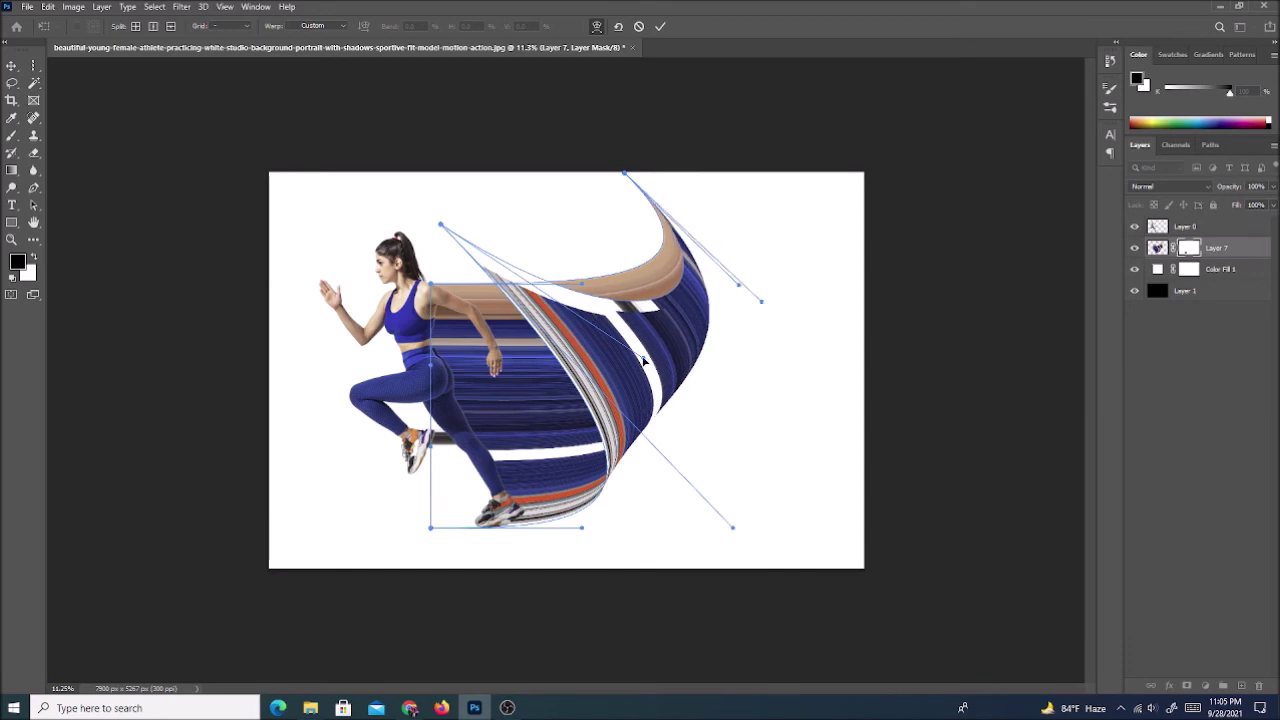
pyautogui.moveTo(638, 357); pyautogui.dragTo(669, 370)
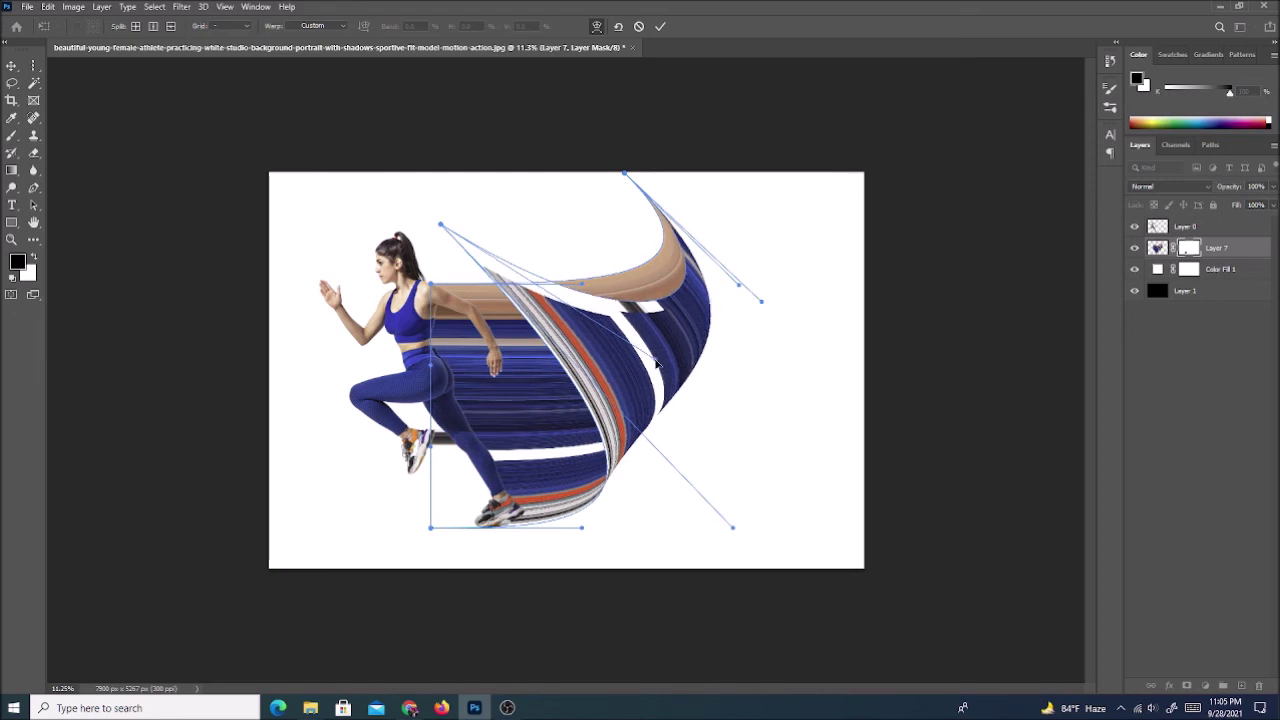
pyautogui.moveTo(734, 533)
pyautogui.mouseDown()
pyautogui.moveTo(626, 443)
pyautogui.moveTo(662, 465)
pyautogui.mouseUp()
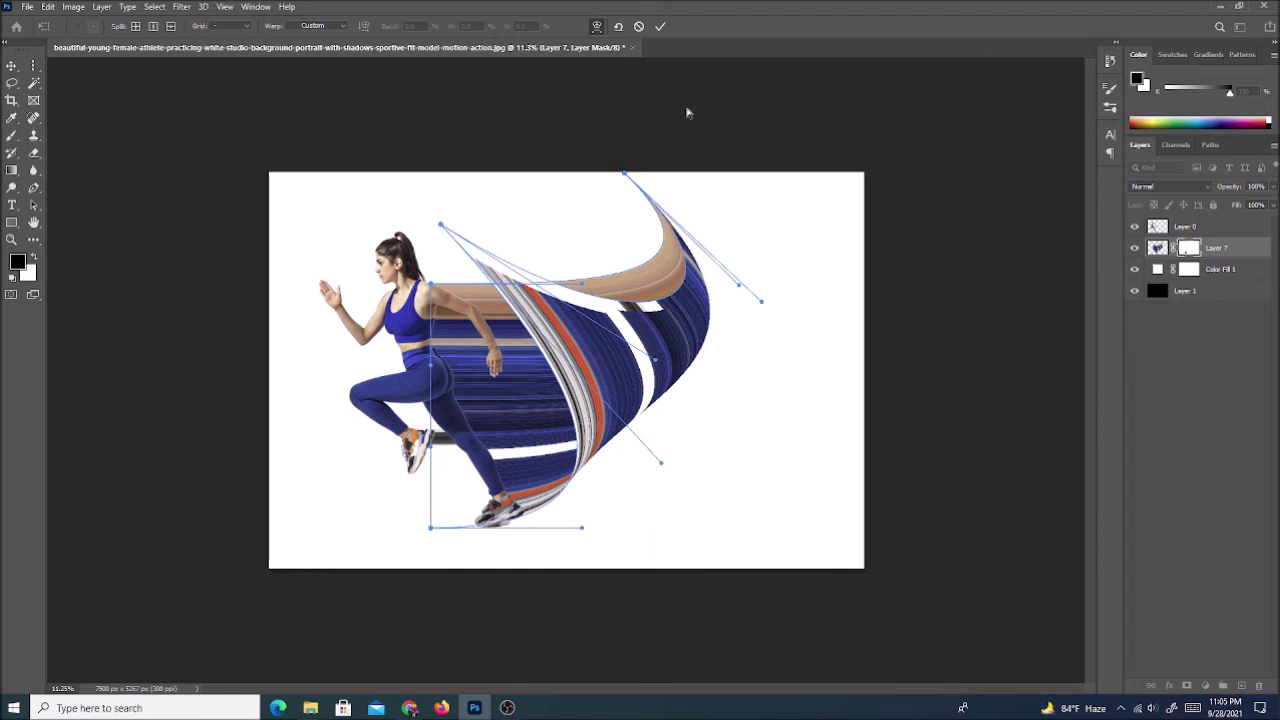
pyautogui.click(660, 27)
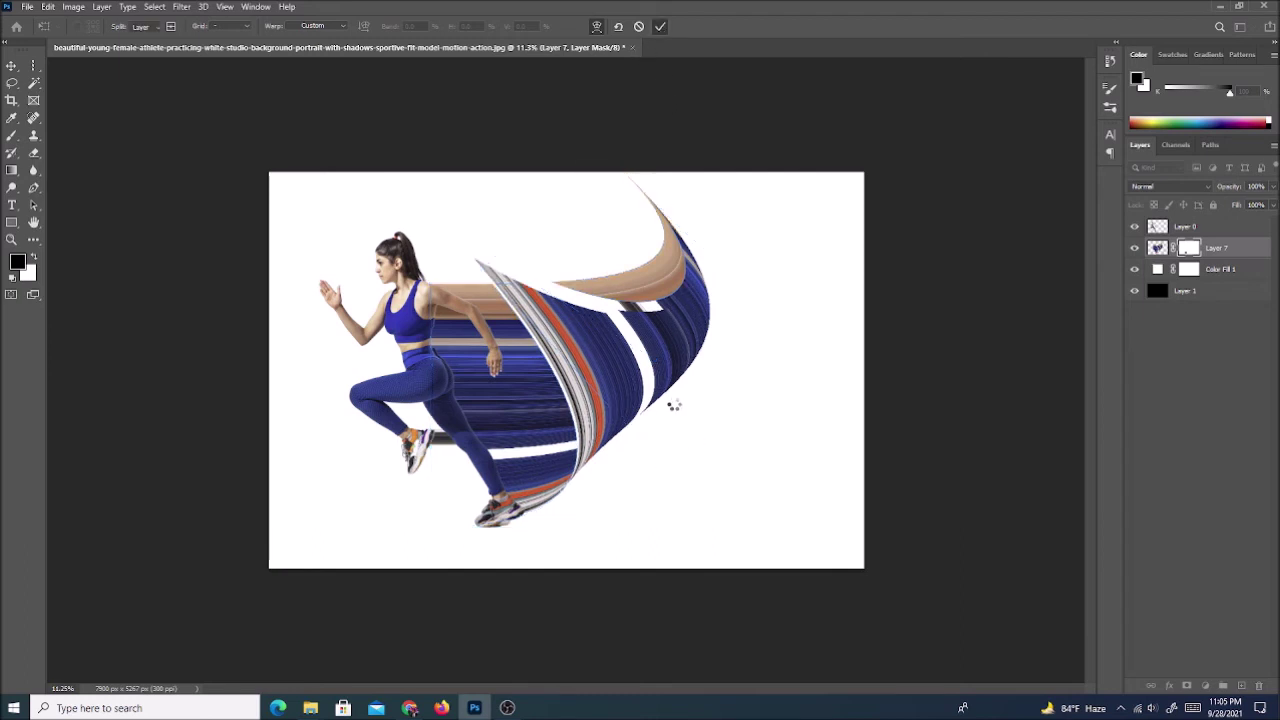
# Step: Move the runner on Layer 0 slightly up and to the right
pyautogui.hotkey('ctrl', '-')
pyautogui.scroll(3, 620, 352)
pyautogui.scroll(2, 620, 355)
pyautogui.scroll(-2, 620, 357)
pyautogui.scroll(-2, 618, 357)
pyautogui.scroll(-1, 620, 357)
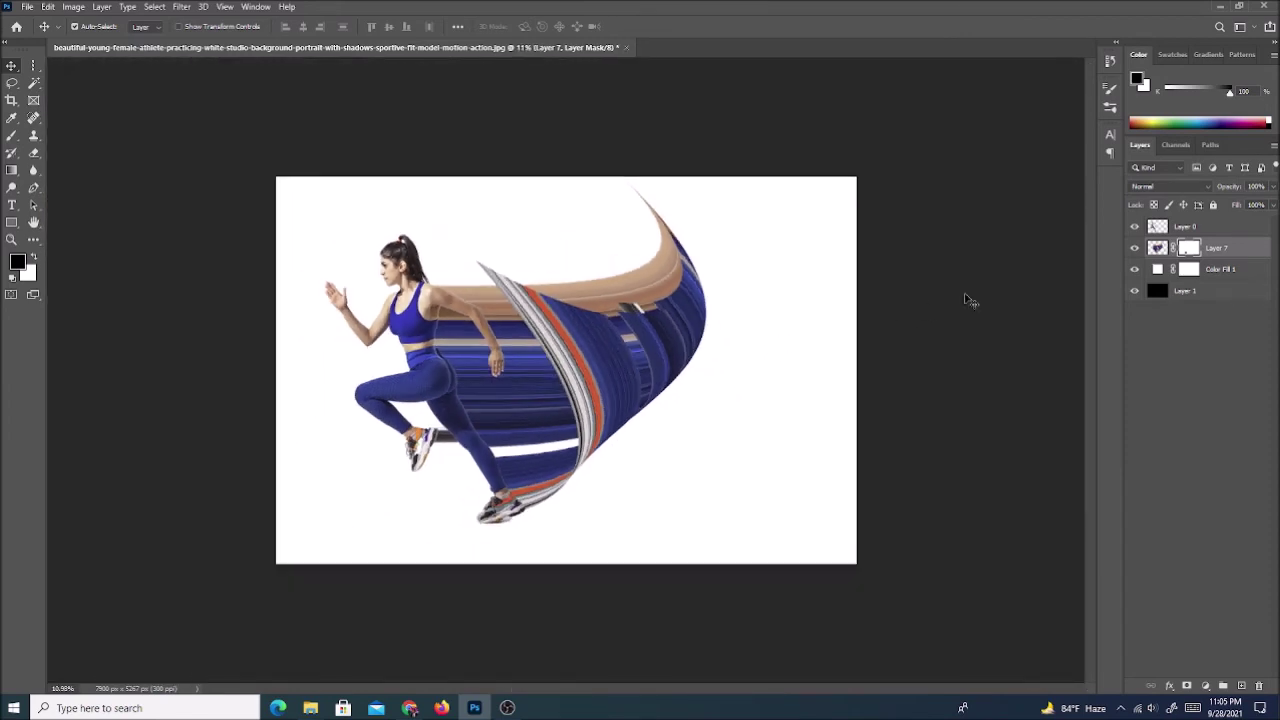
pyautogui.click(1185, 227)
pyautogui.moveTo(440, 370); pyautogui.dragTo(446, 341)
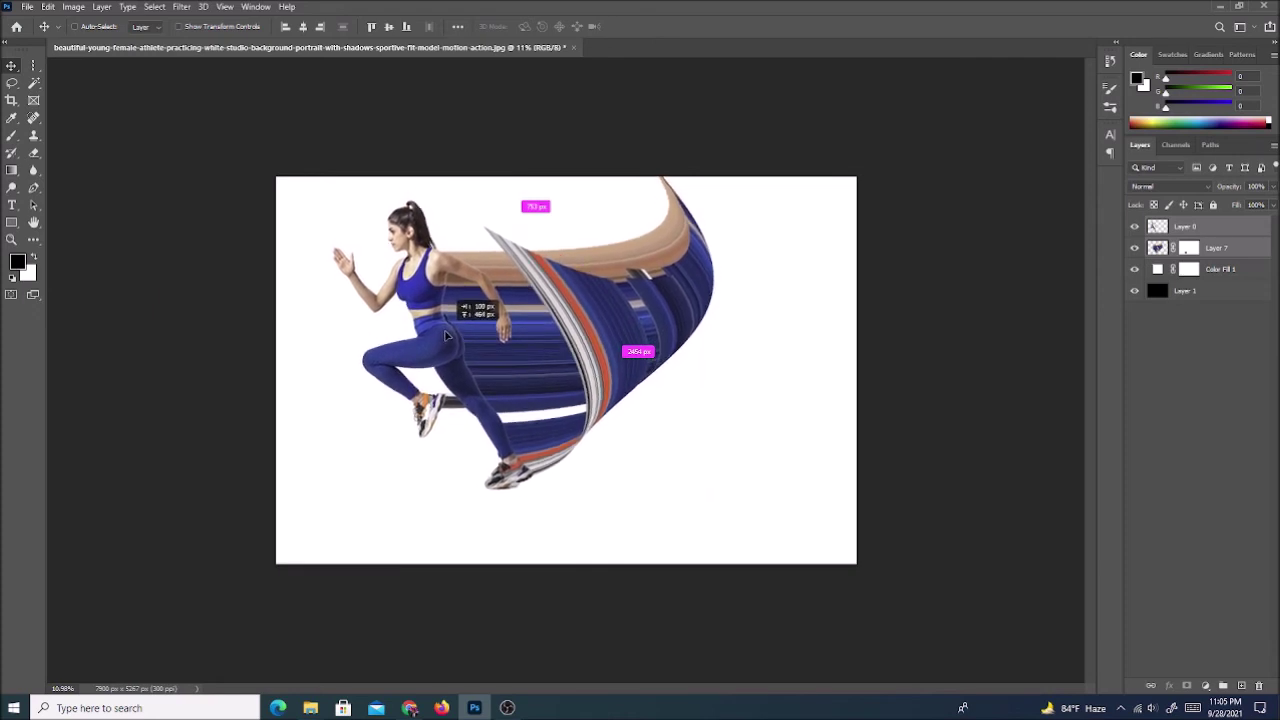
pyautogui.moveTo(446, 341); pyautogui.dragTo(448, 336)
# Step: Select Layer 7, compare it on and off, and add a new empty layer
pyautogui.click(1145, 248)
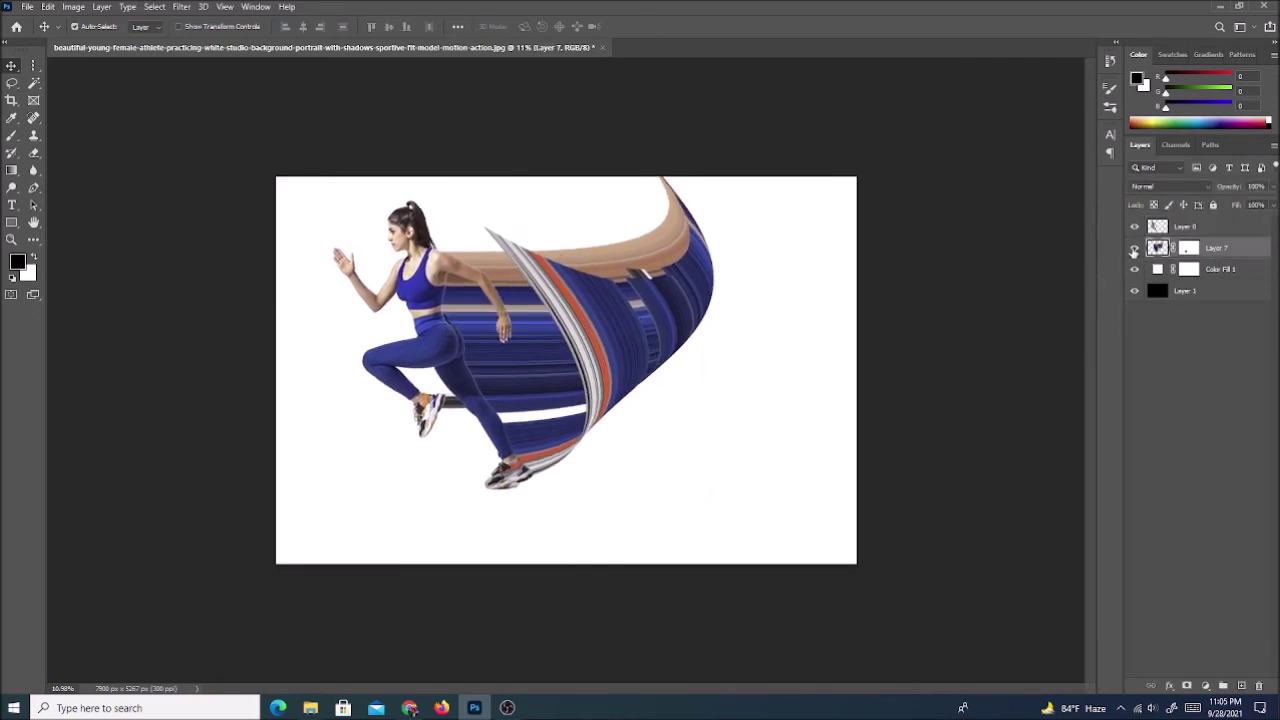
pyautogui.click(1134, 248)
pyautogui.click(1134, 248)
pyautogui.scroll(5, 547, 397)
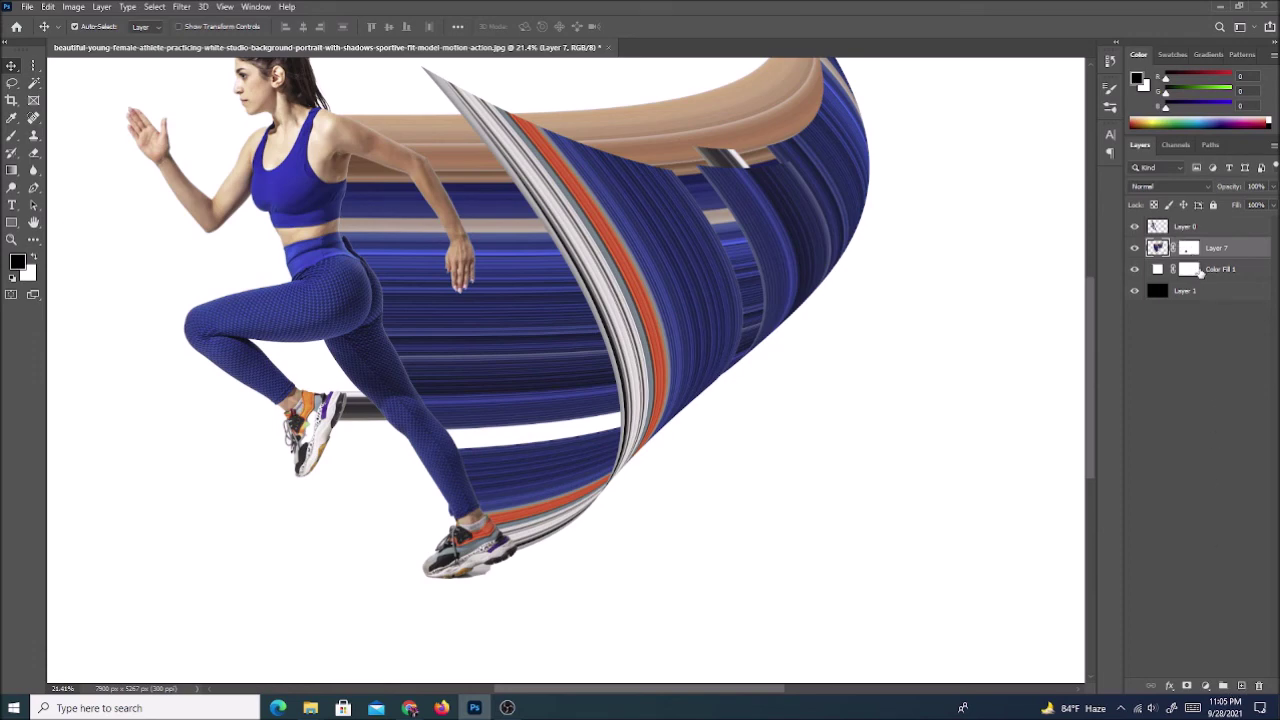
pyautogui.click(1241, 686)
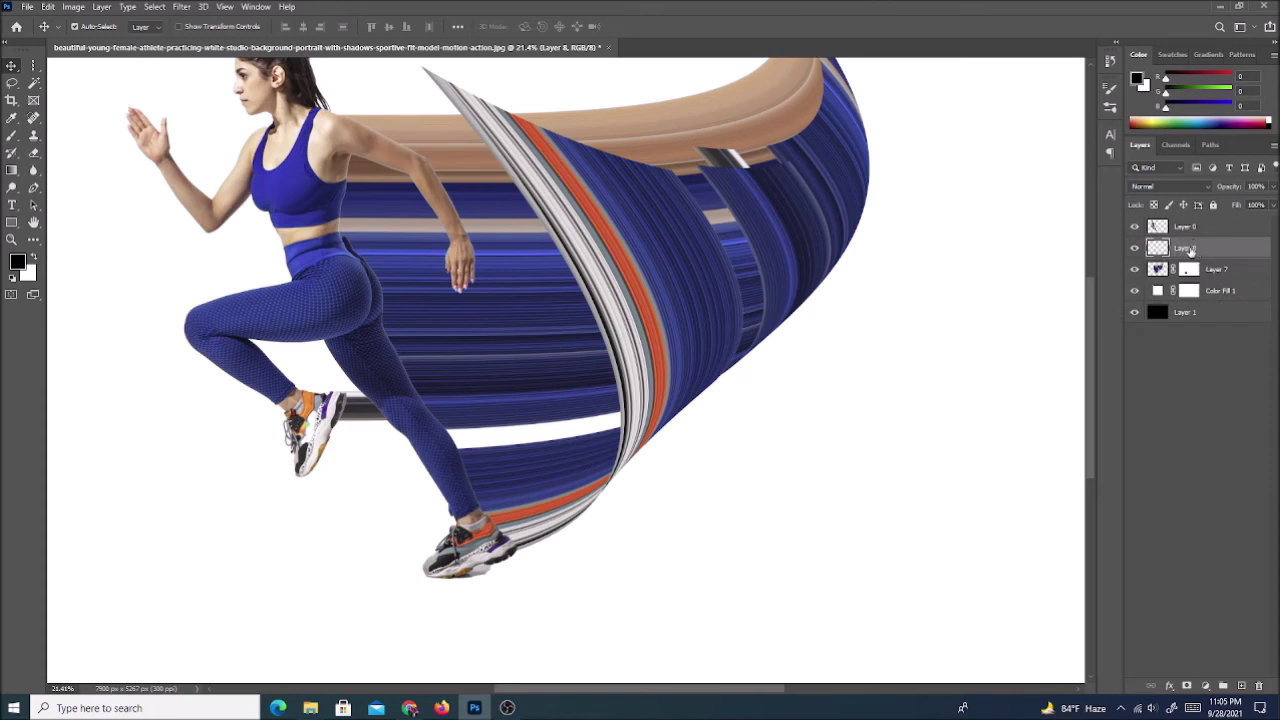
# Step: Place the new layer beneath Layer 7 and double the brush size
pyautogui.moveTo(1190, 250); pyautogui.dragTo(1190, 282)
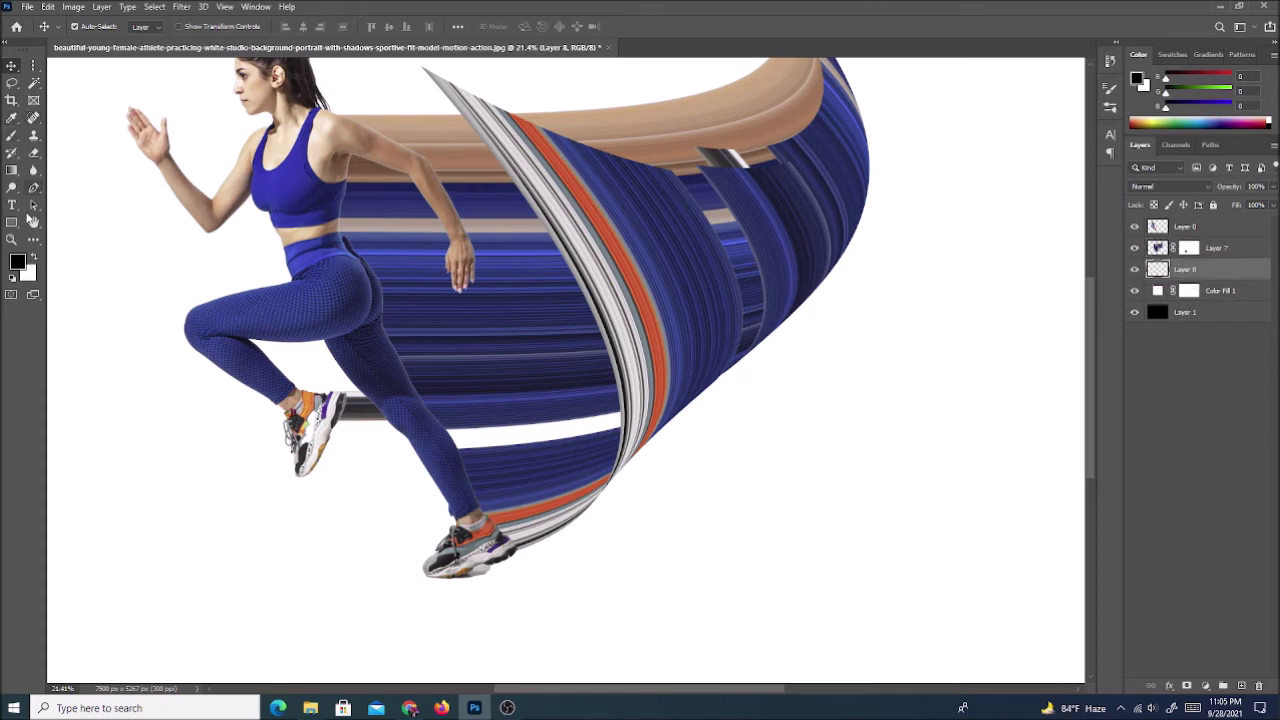
pyautogui.click(12, 137)
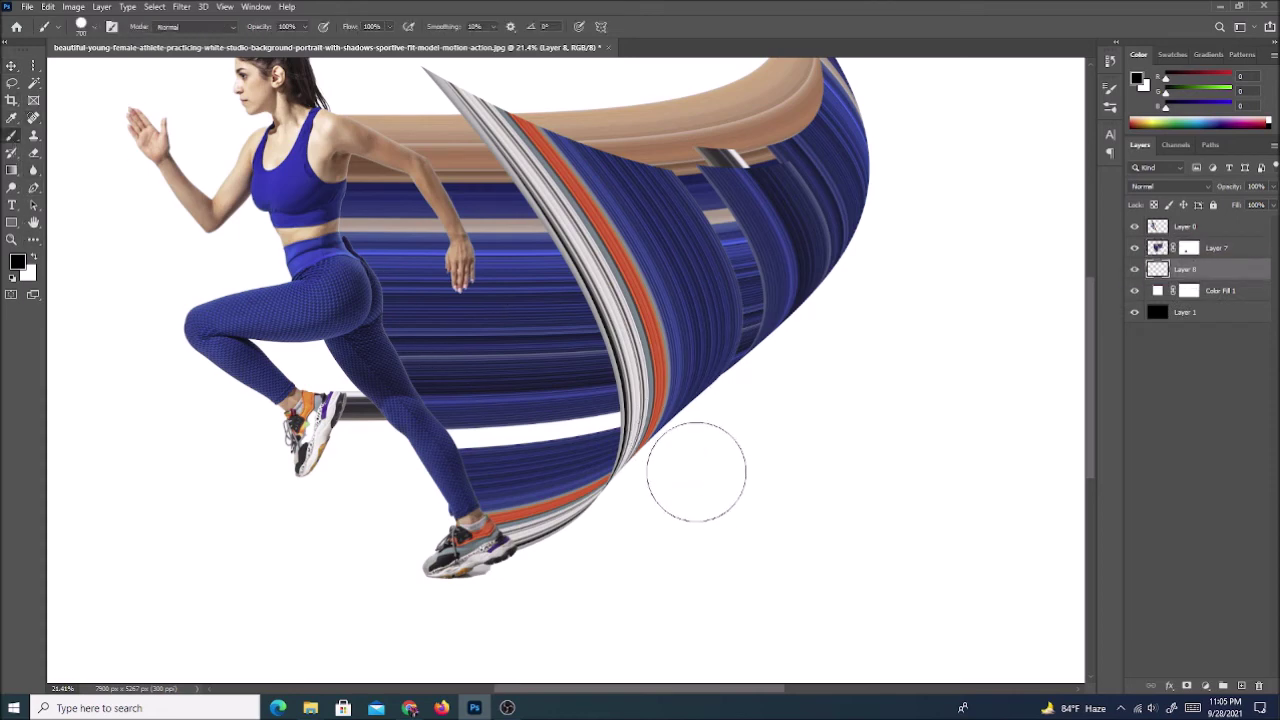
pyautogui.press(']')
pyautogui.press(']')
pyautogui.press(']')
pyautogui.press(']')
pyautogui.press(']')
pyautogui.press(']')
pyautogui.press(']')
pyautogui.click(756, 478)
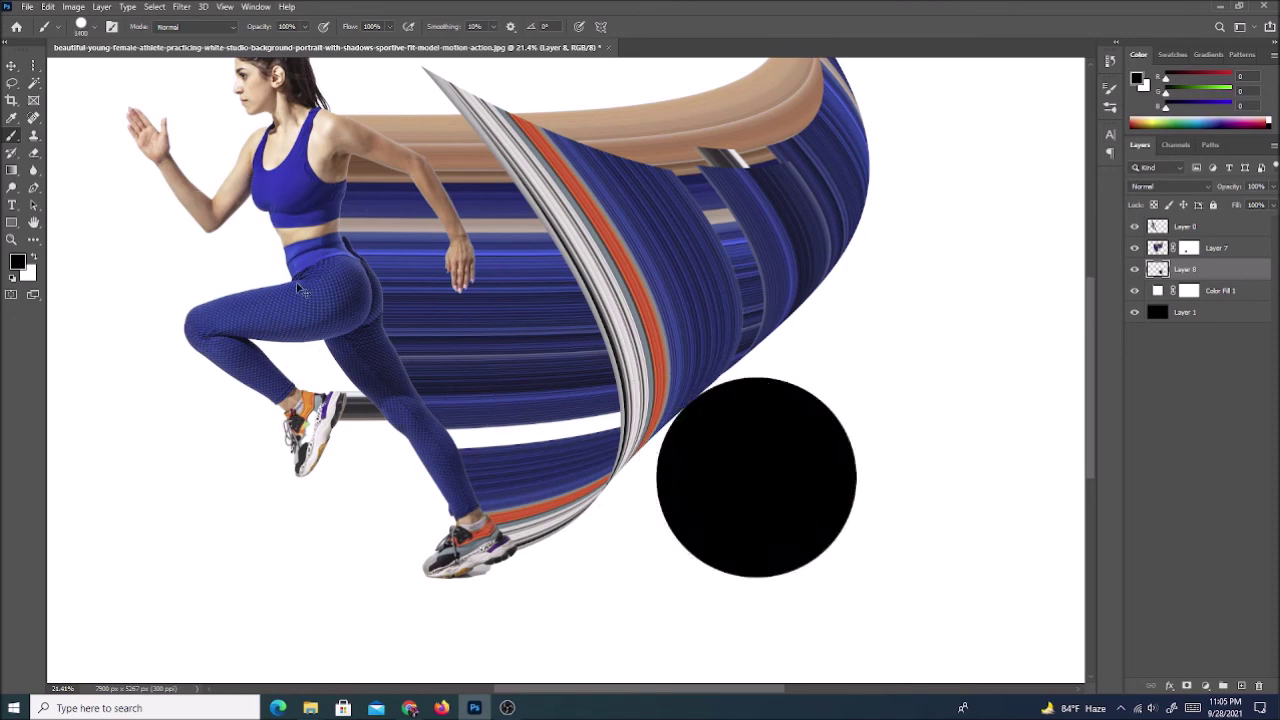
pyautogui.hotkey('ctrl', 'z')
# Step: Paint a soft black dab right of the wave with the Soft Round brush
pyautogui.click(81, 27)
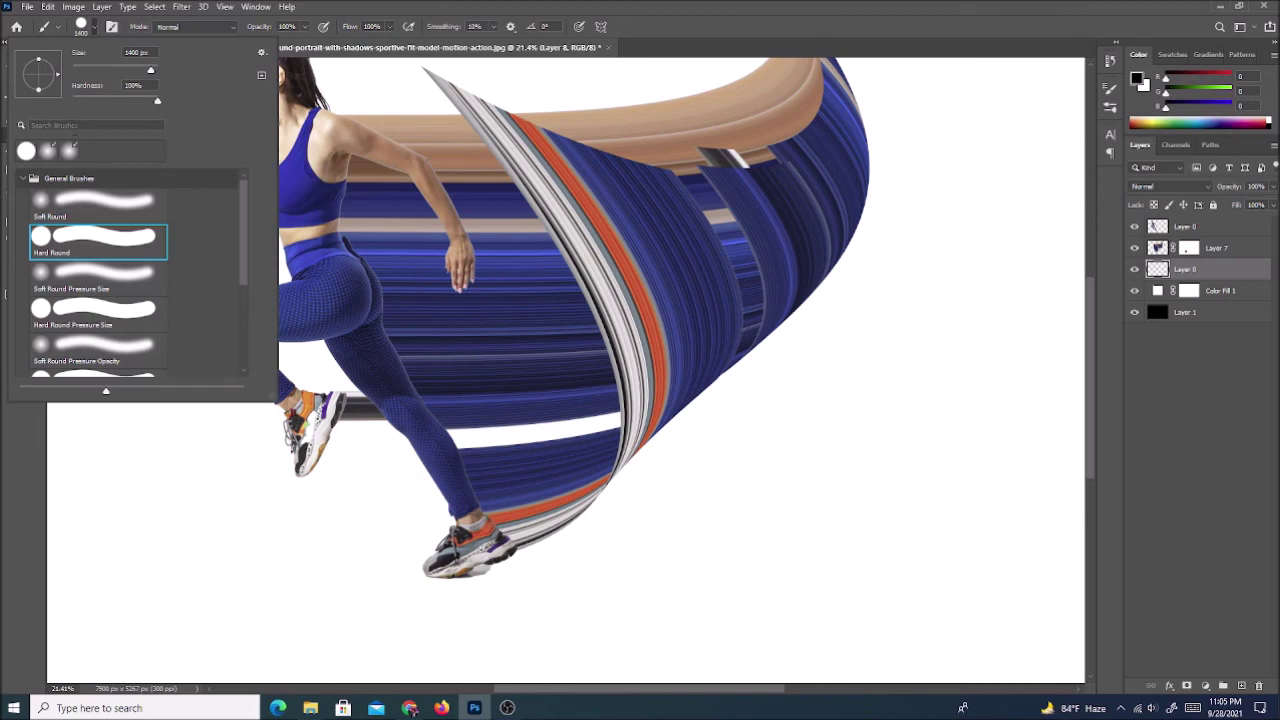
pyautogui.click(63, 207)
pyautogui.click(94, 27)
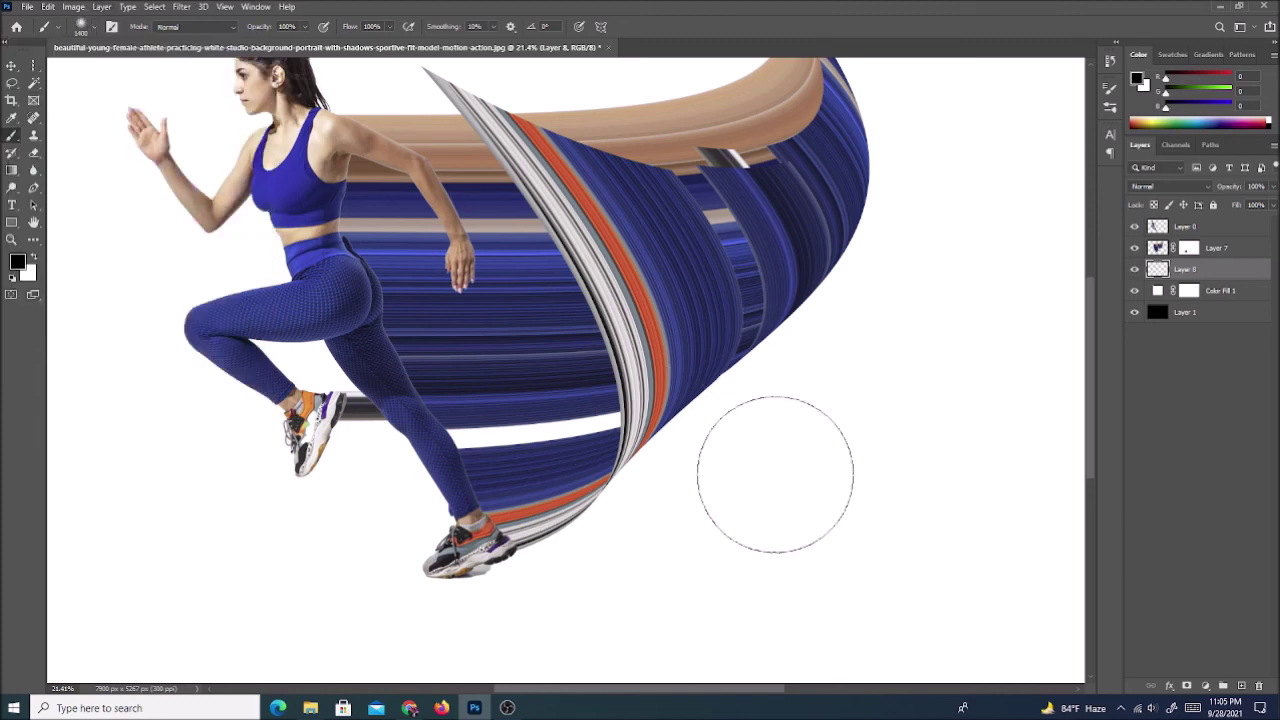
pyautogui.click(775, 472)
pyautogui.click(11, 65)
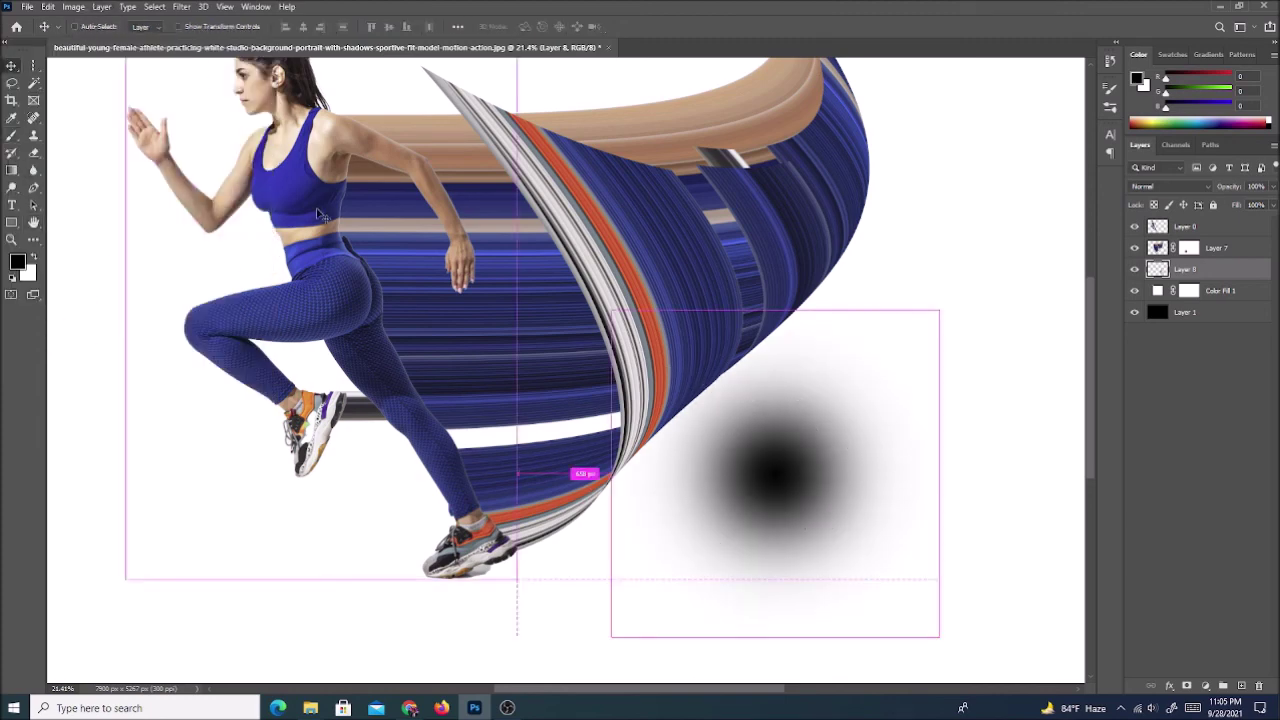
pyautogui.hotkey('ctrl', 't')
# Step: Squash the black blob into a thin shadow under the front foot, rotated 180°
pyautogui.moveTo(778, 311); pyautogui.dragTo(789, 604)
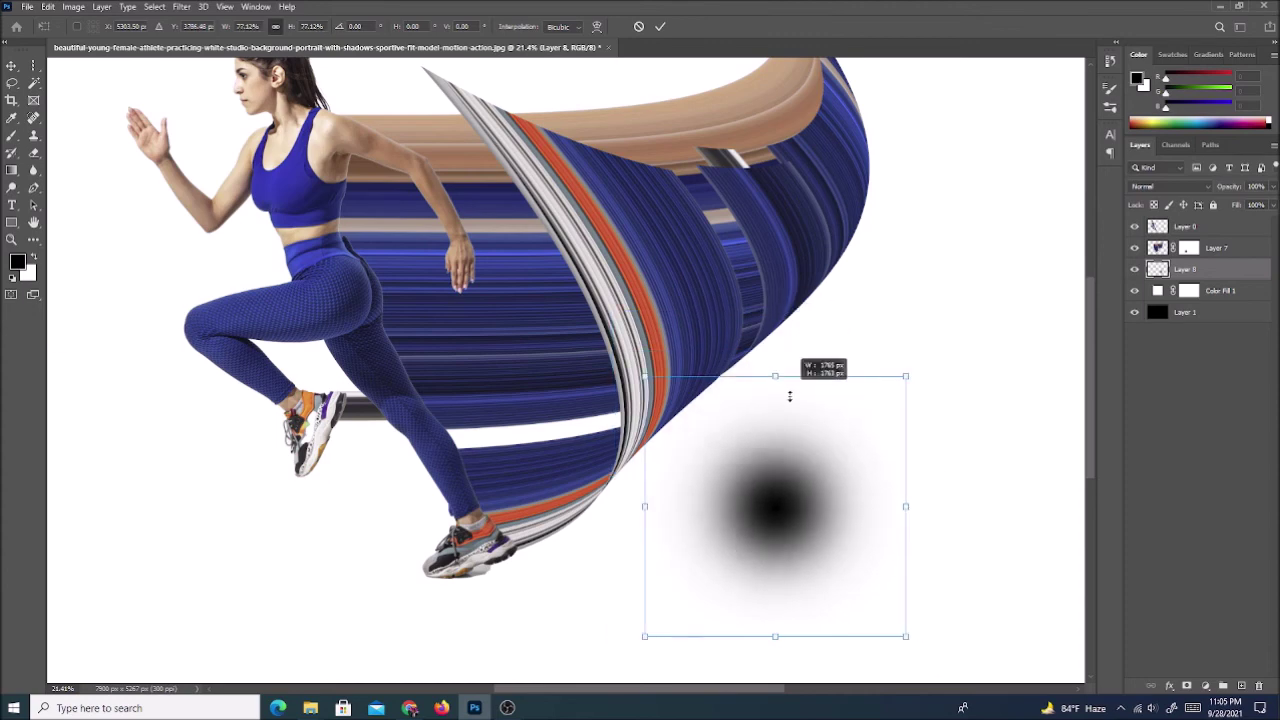
pyautogui.moveTo(792, 628); pyautogui.dragTo(475, 578)
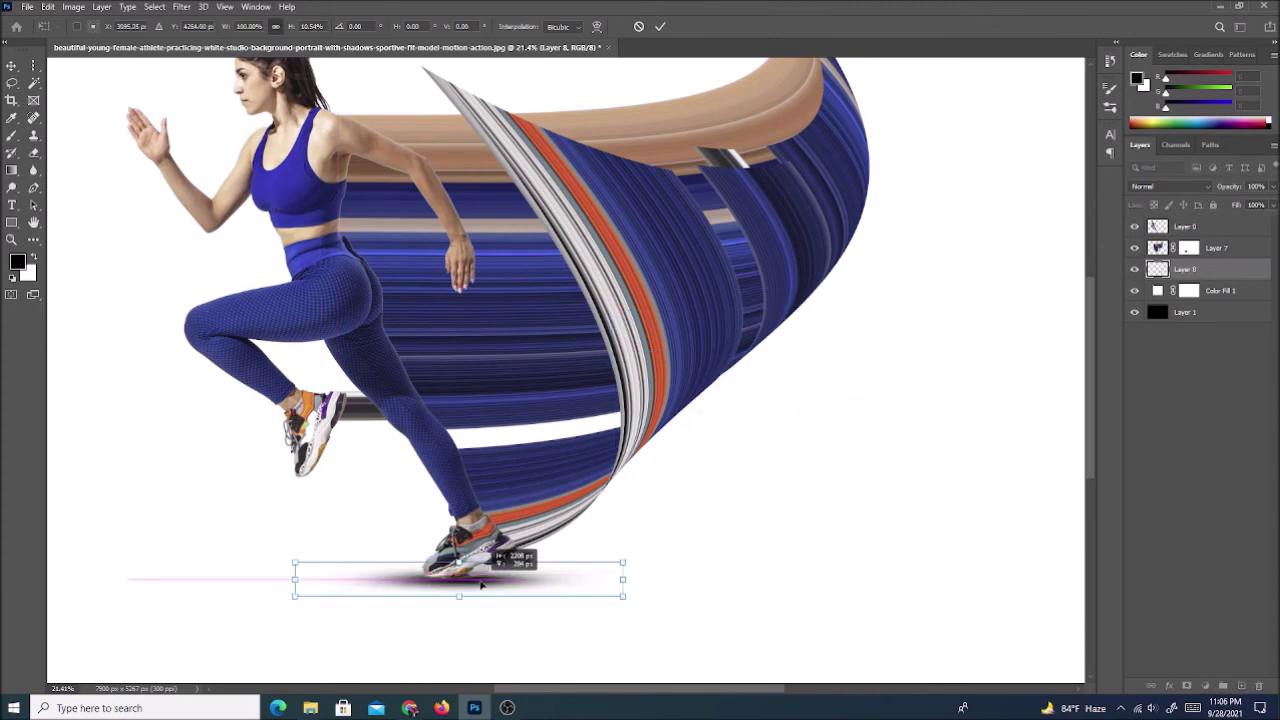
pyautogui.scroll(1, 459, 597)
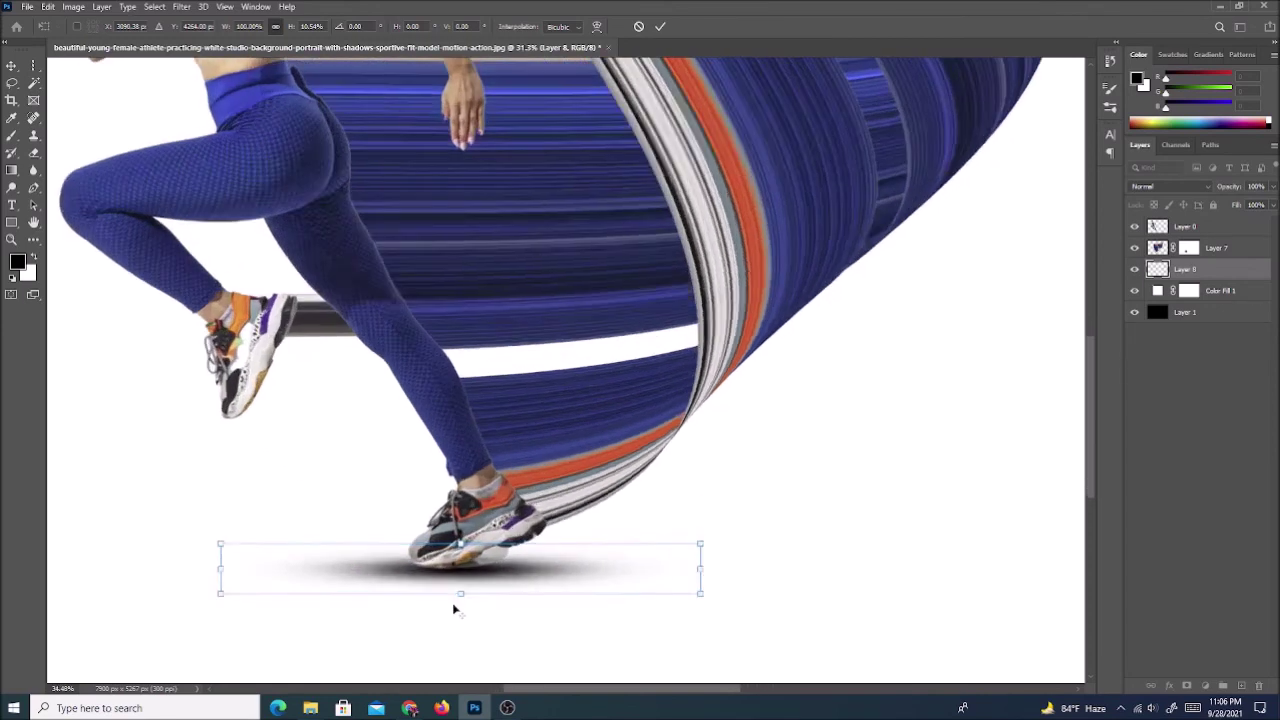
pyautogui.scroll(1, 462, 596)
pyautogui.moveTo(463, 588); pyautogui.dragTo(463, 556)
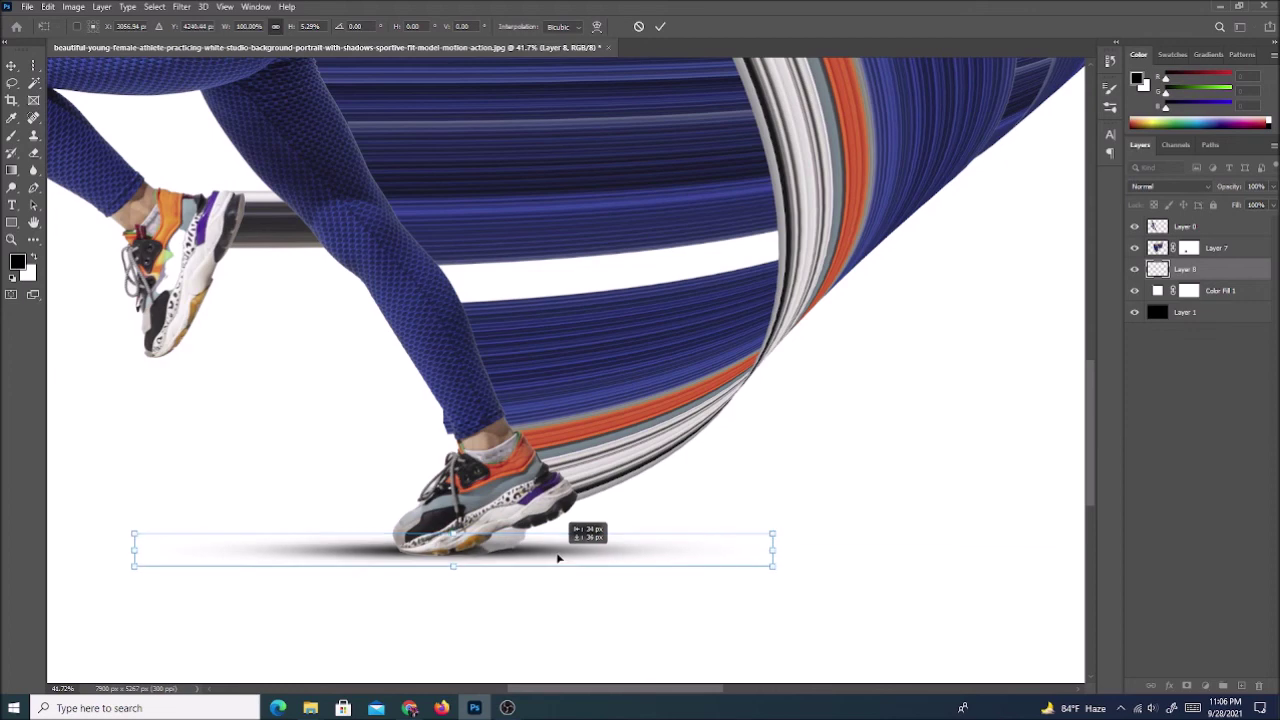
pyautogui.moveTo(566, 560); pyautogui.dragTo(551, 558)
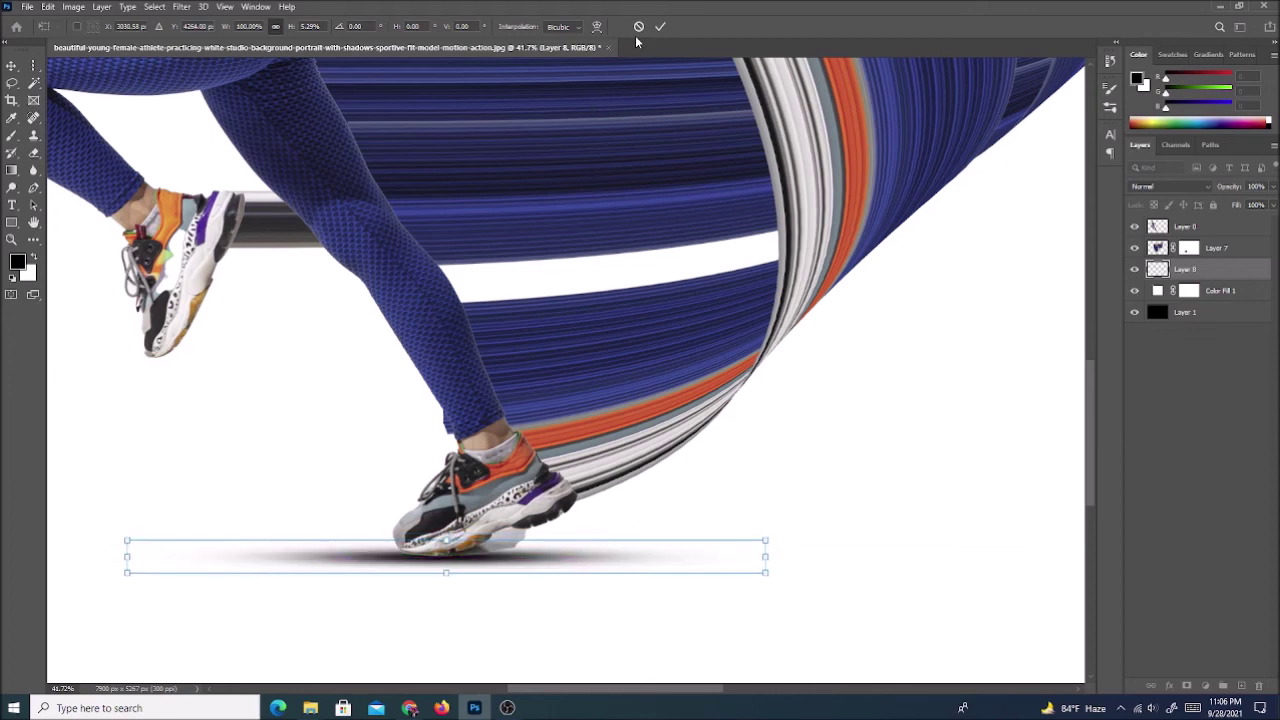
pyautogui.moveTo(788, 528); pyautogui.dragTo(105, 584)
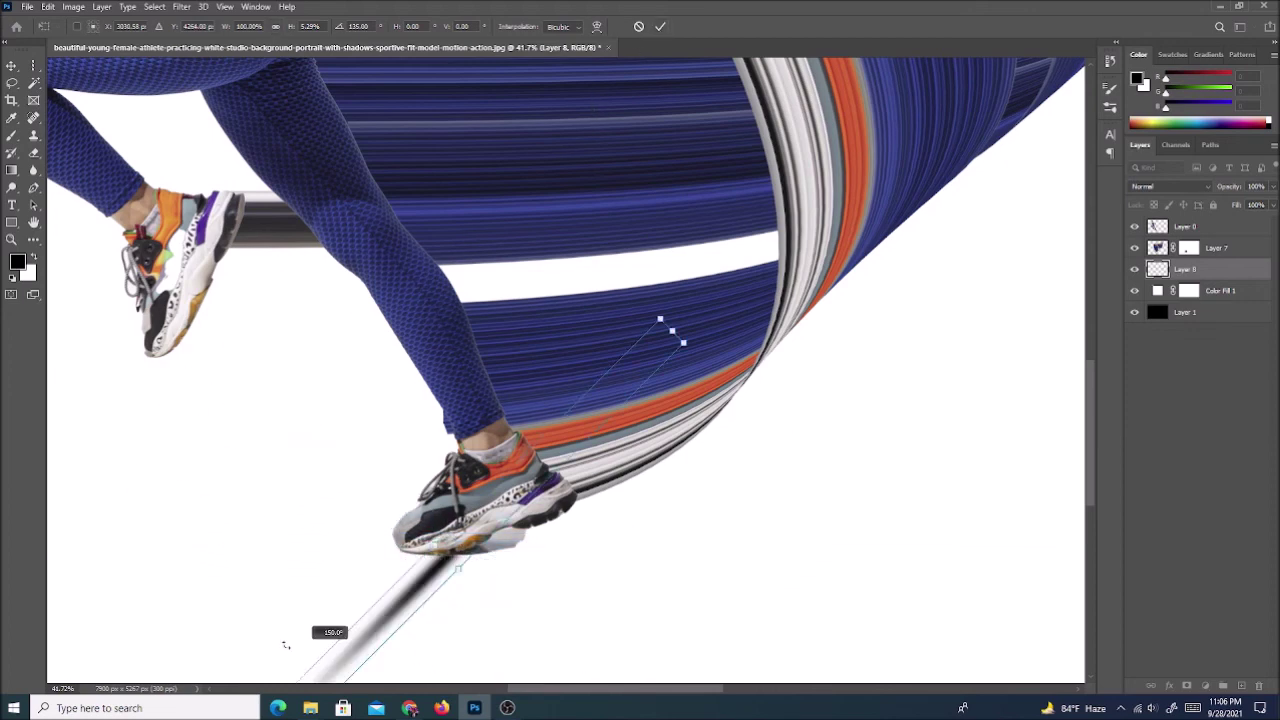
pyautogui.moveTo(542, 565); pyautogui.dragTo(545, 565)
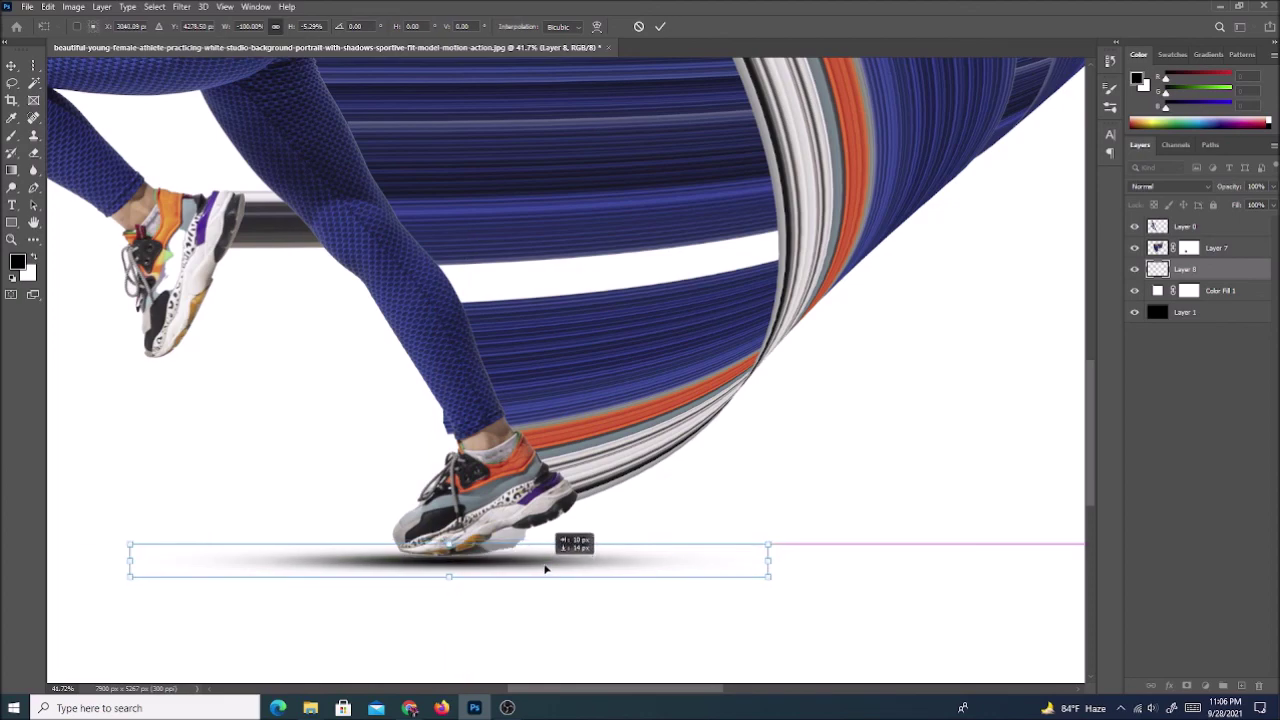
pyautogui.click(660, 26)
pyautogui.hotkey('ctrl', '0')
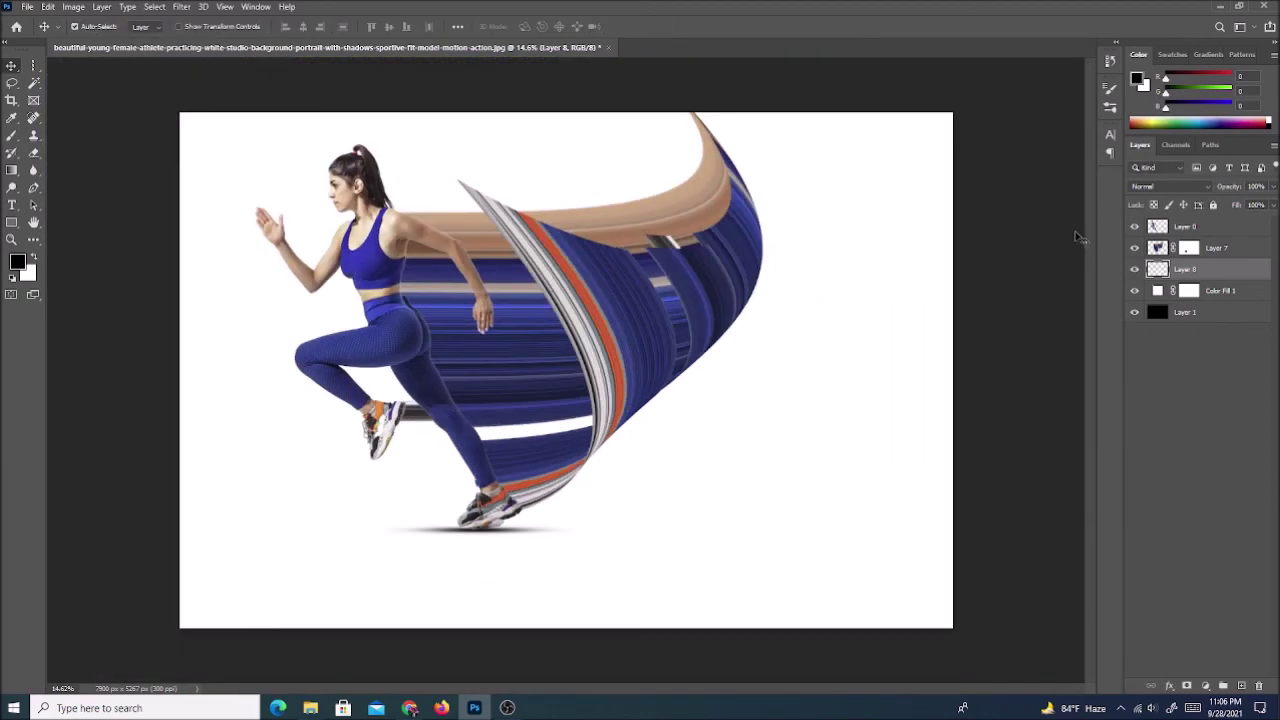
# Step: Lower Layer 8's opacity to 35%
pyautogui.click(1193, 187)
pyautogui.click(1193, 186)
pyautogui.click(1272, 188)
pyautogui.moveTo(1269, 204); pyautogui.dragTo(1233, 205)
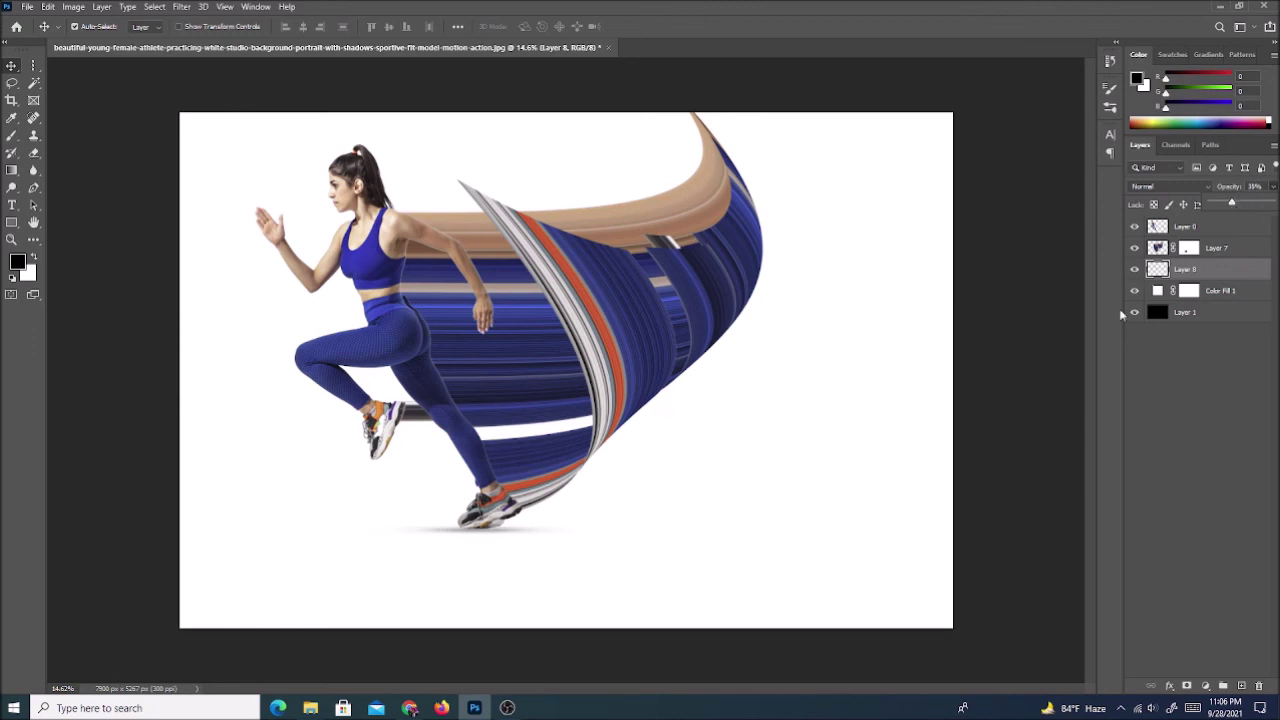
pyautogui.click(1112, 344)
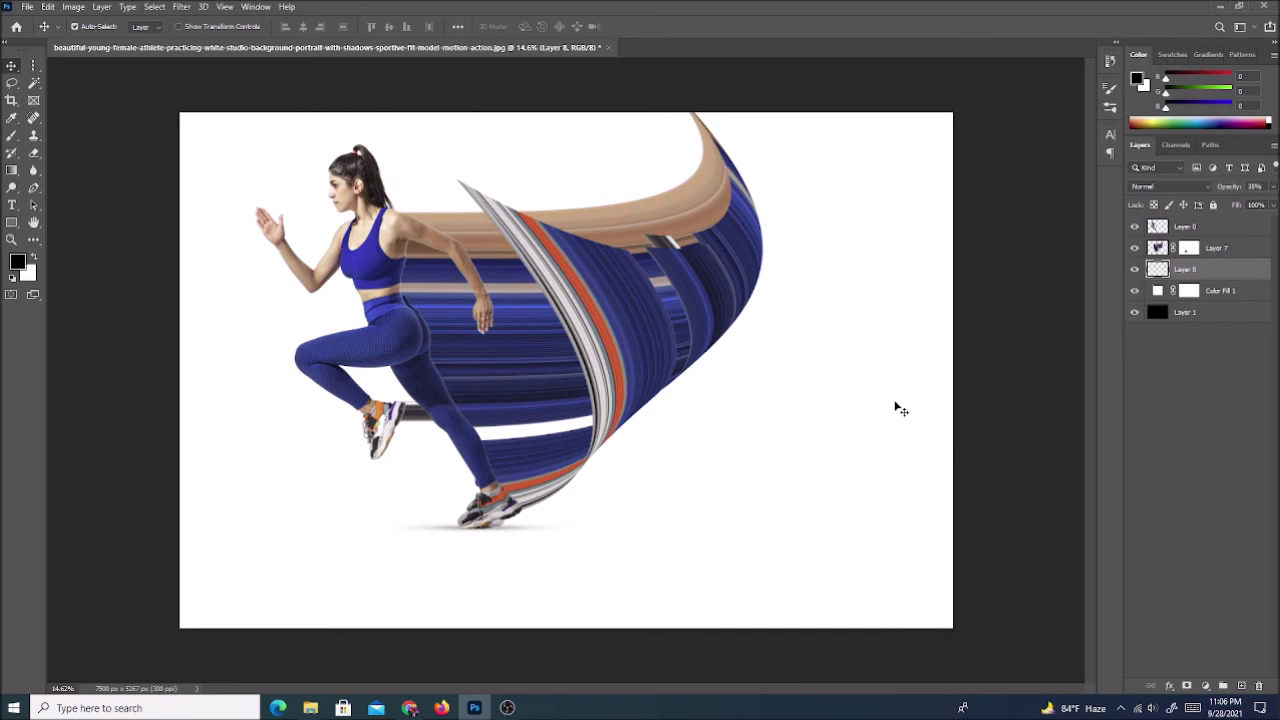
# Step: Stretch the shadow to about 300% width along the floor beneath the runner
pyautogui.hotkey('ctrl', 't')
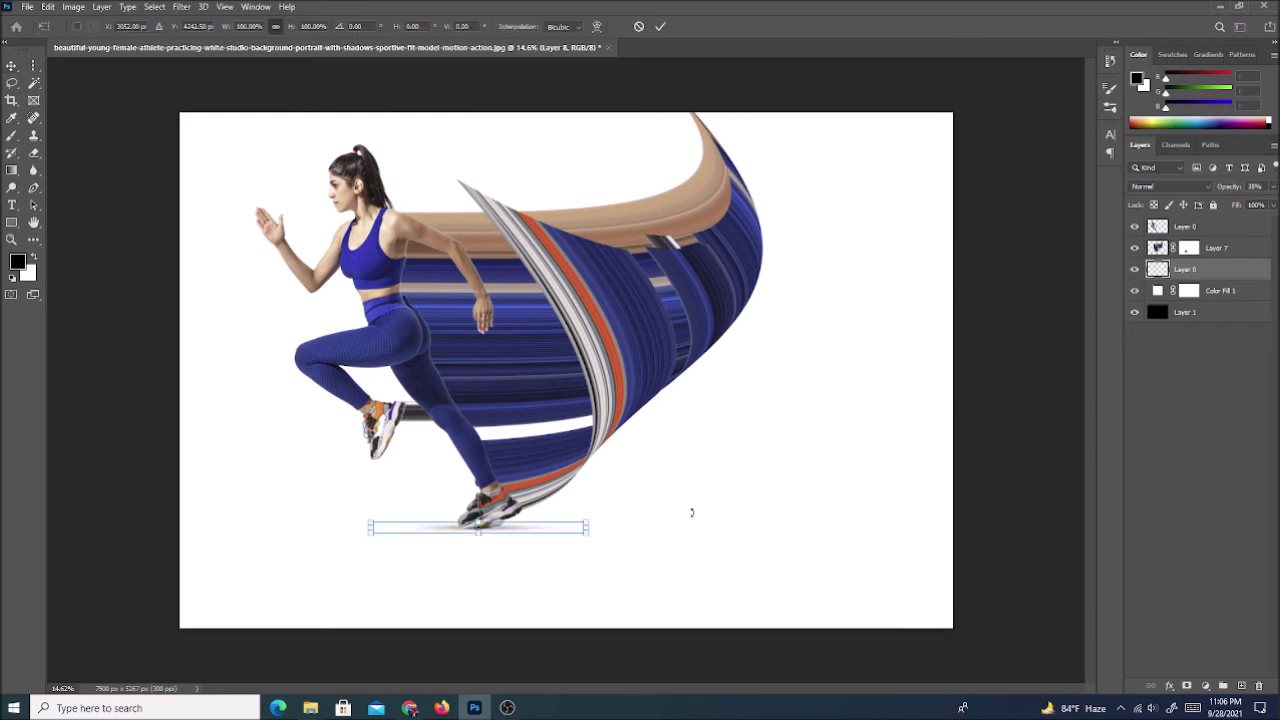
pyautogui.moveTo(584, 527); pyautogui.dragTo(822, 527)
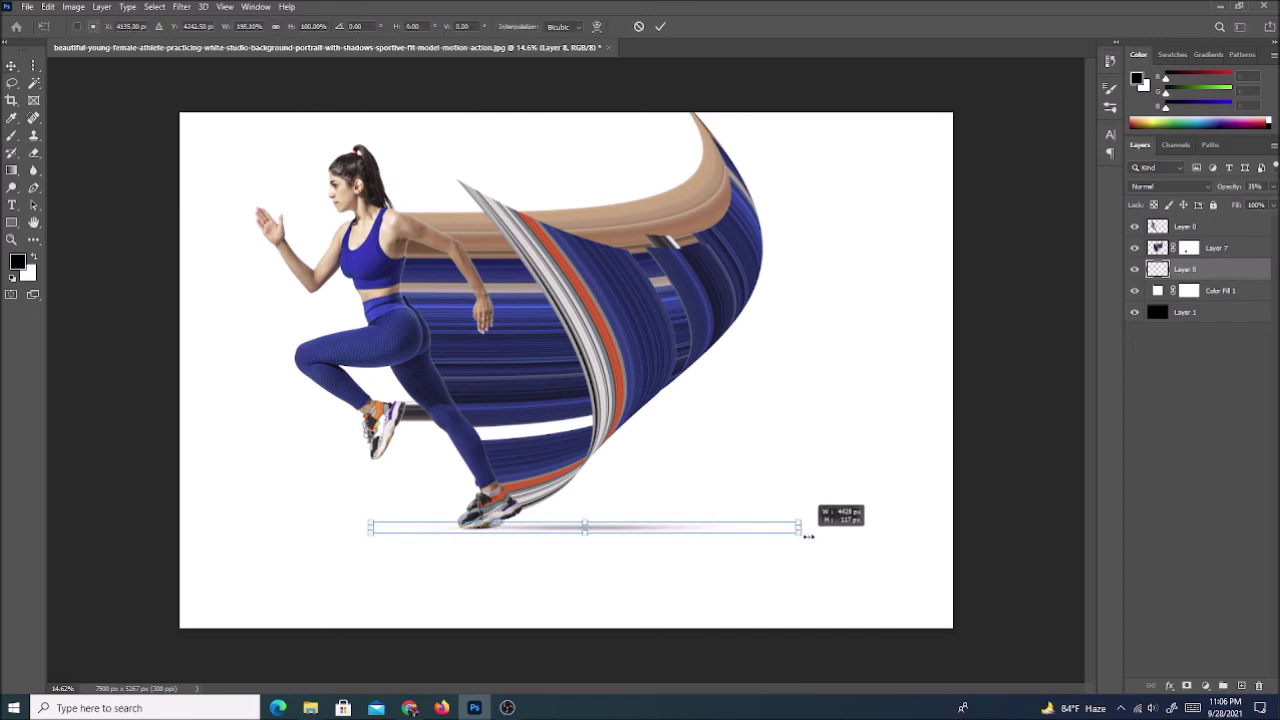
pyautogui.moveTo(373, 529); pyautogui.dragTo(195, 515)
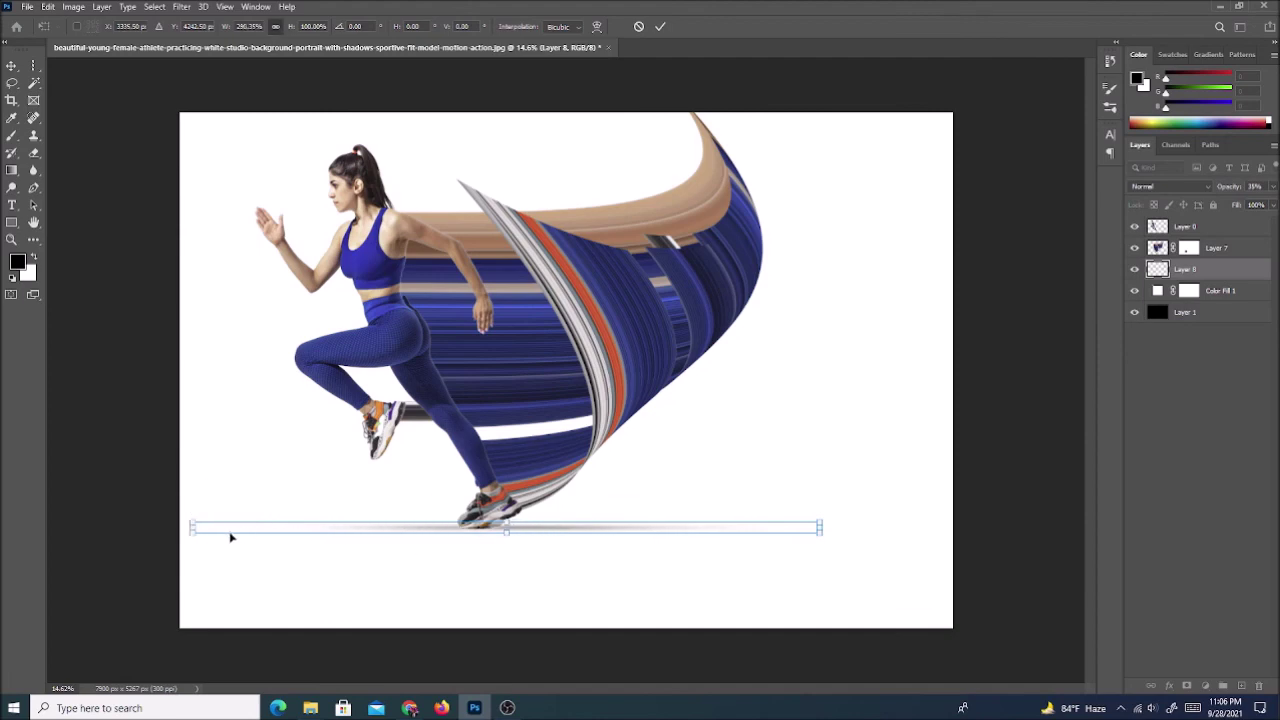
pyautogui.moveTo(193, 527); pyautogui.dragTo(170, 527)
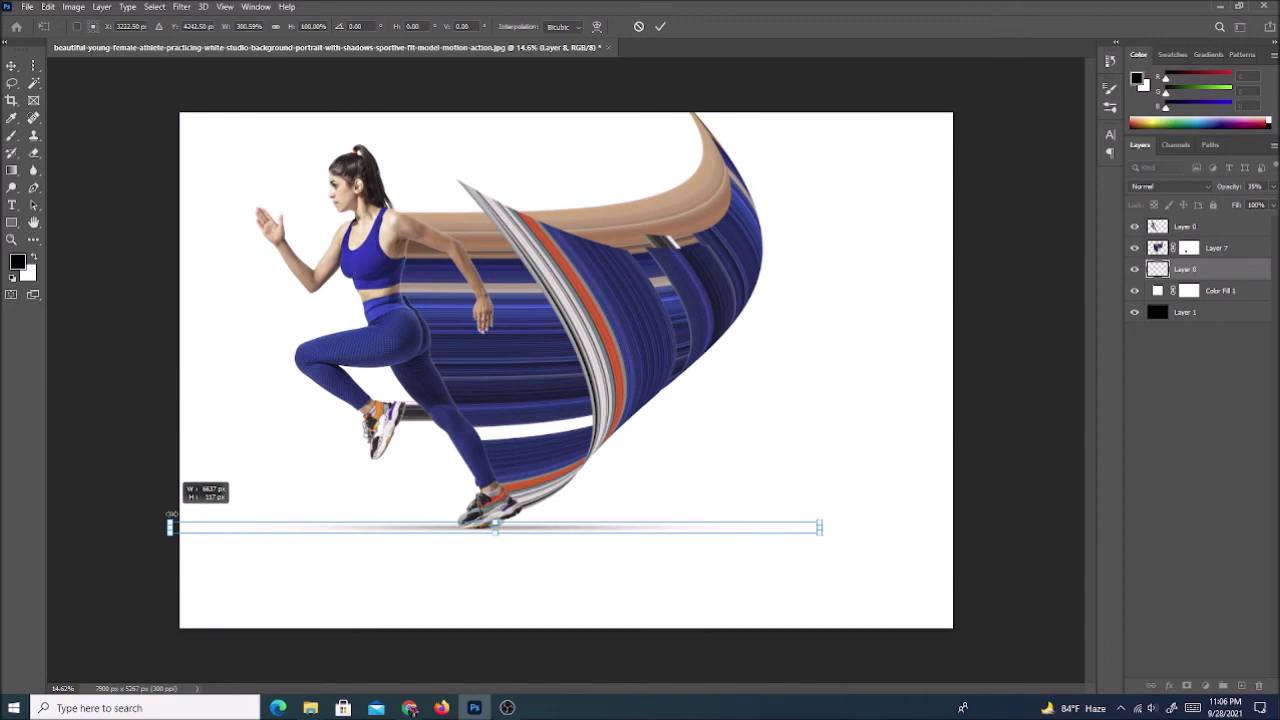
pyautogui.click(660, 26)
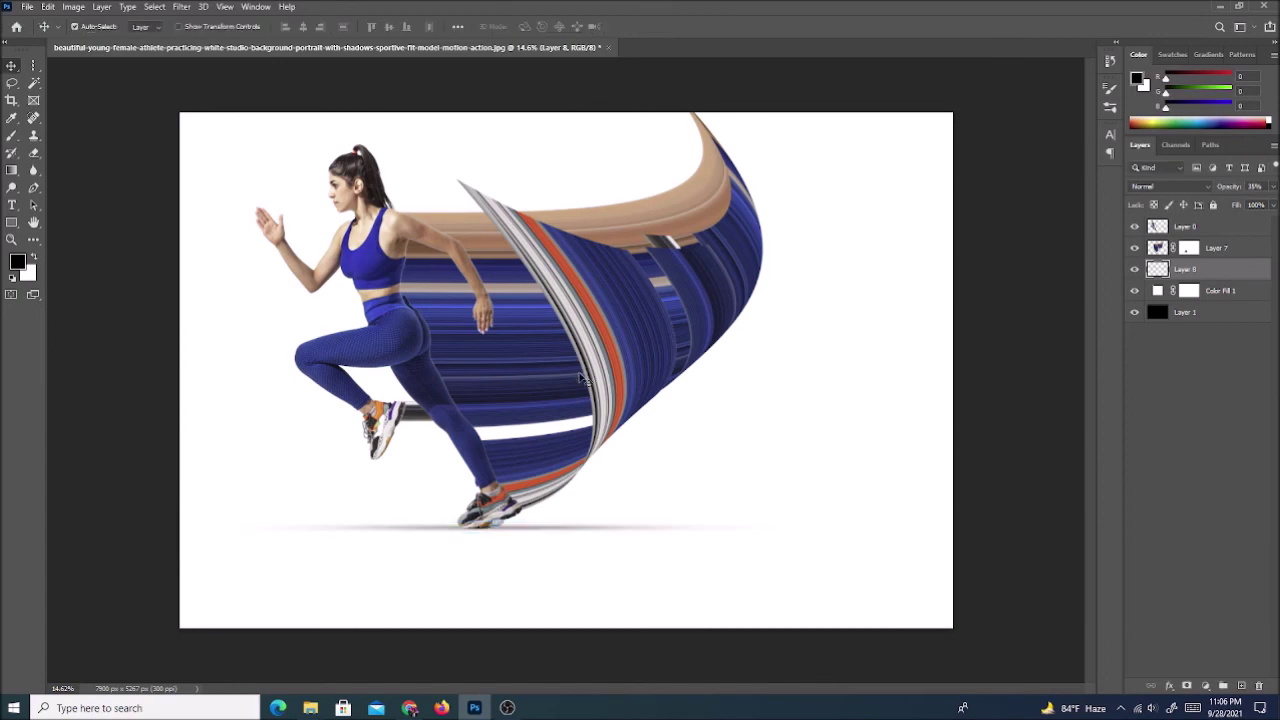
pyautogui.scroll(-2, 580, 378)
pyautogui.scroll(-1, 580, 378)
pyautogui.scroll(-1, 580, 378)
pyautogui.scroll(1, 580, 378)
pyautogui.scroll(-1, 580, 378)
pyautogui.scroll(1, 580, 378)
pyautogui.scroll(-1, 580, 378)
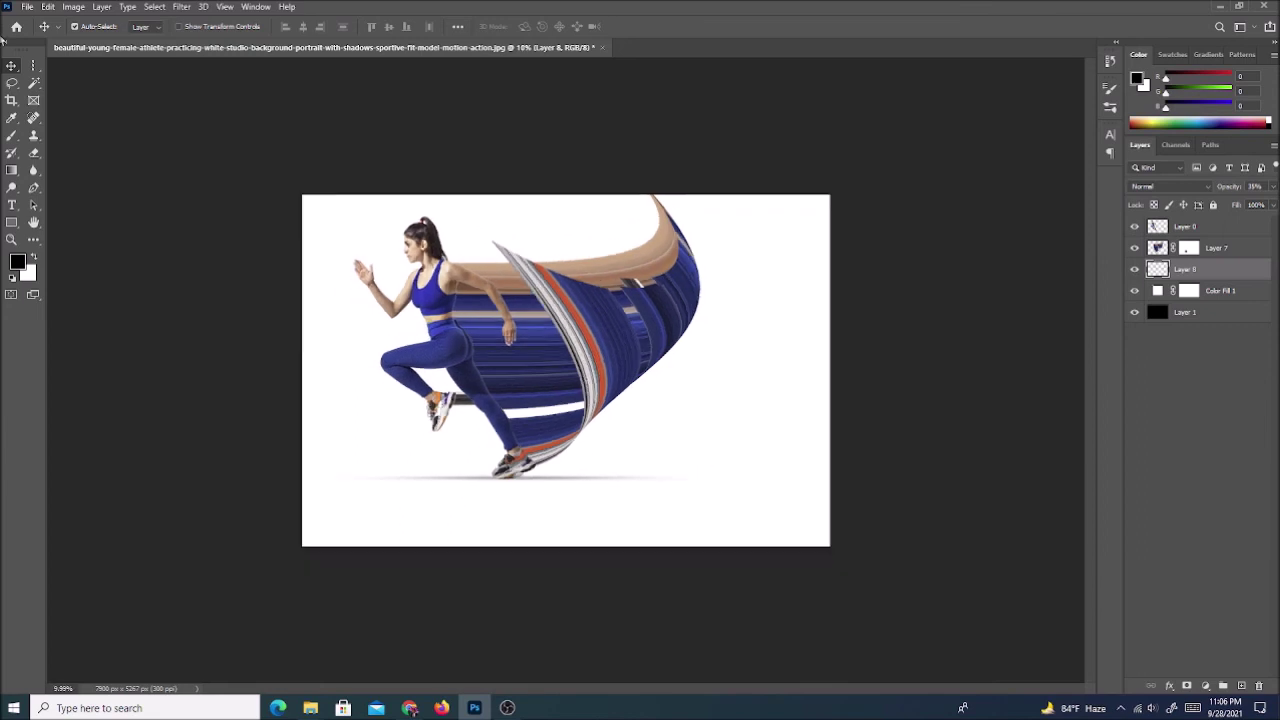